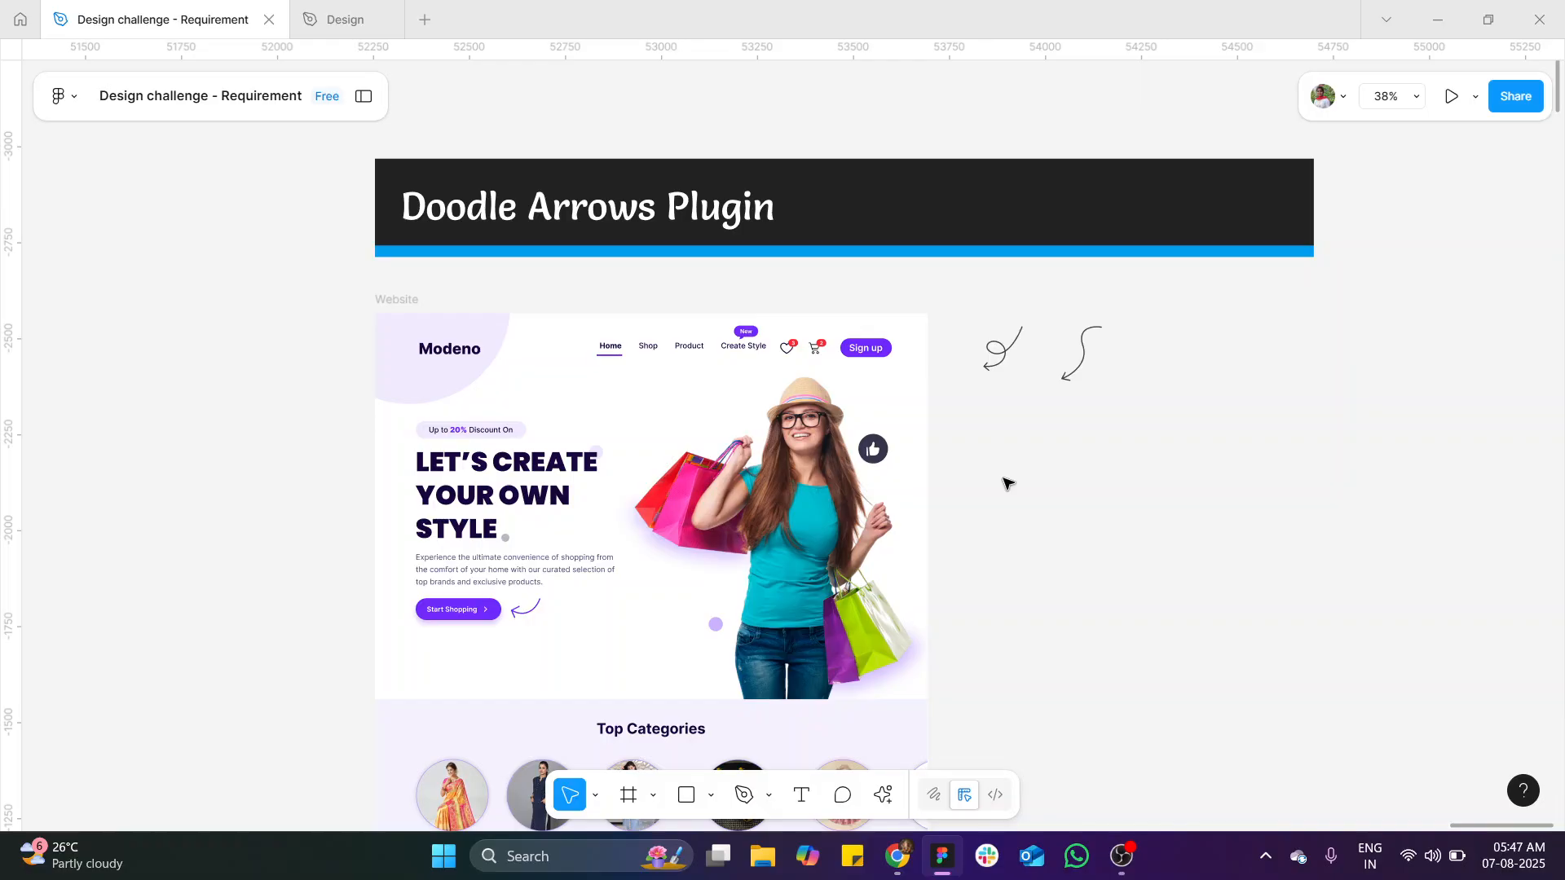
# Step: Examine the website mockup's hero section, the arrow beside its Start Shopping button and the sample doodle arrows next to the frame
pyautogui.scroll(-1, 1008, 483)
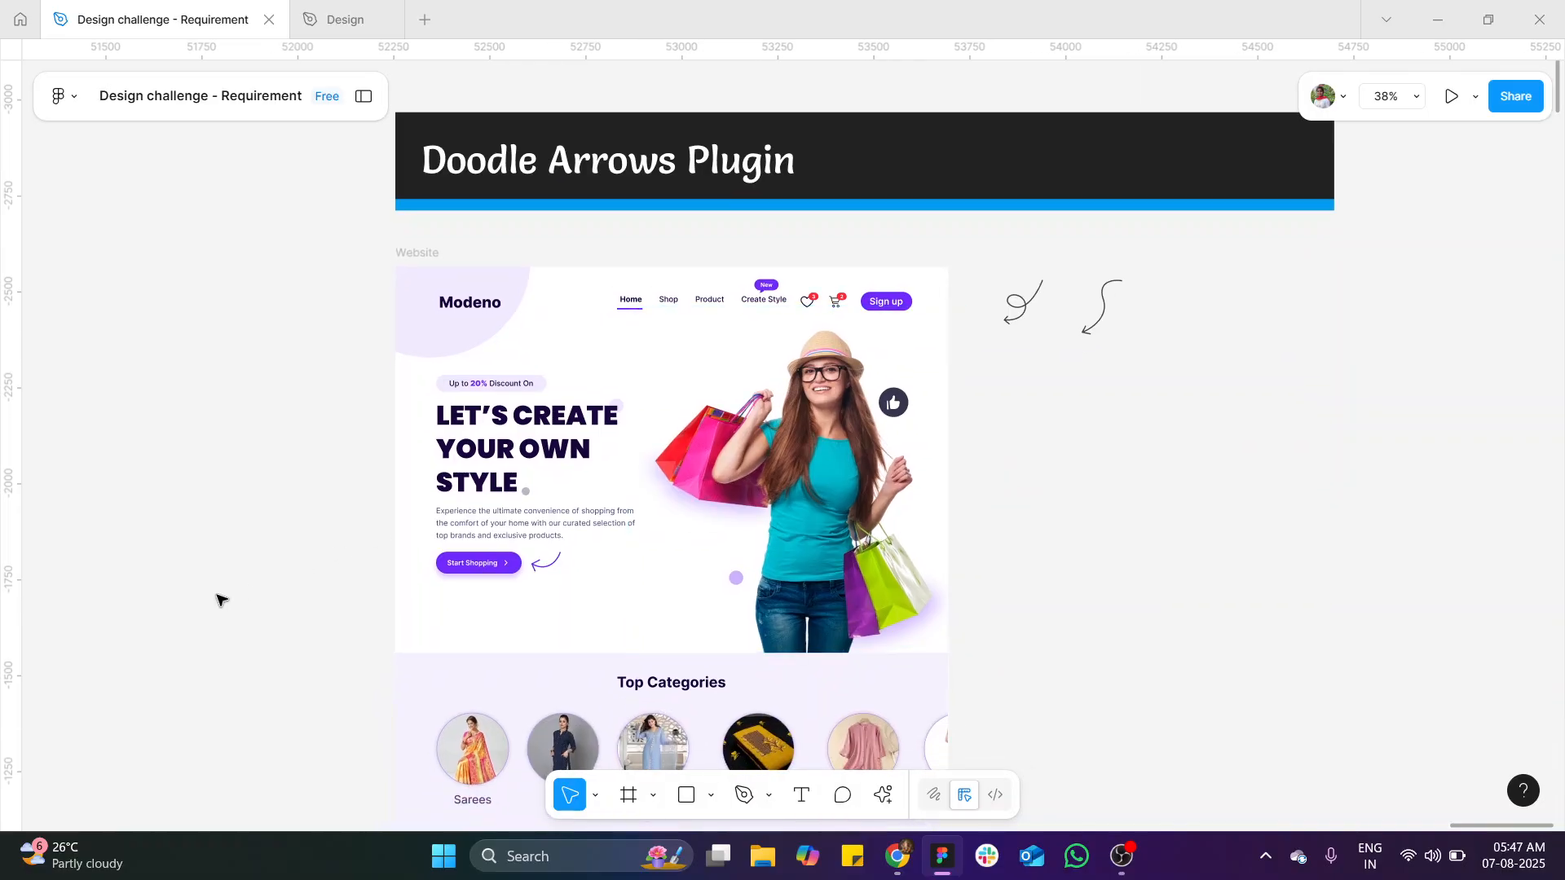
pyautogui.scroll(5, 217, 600)
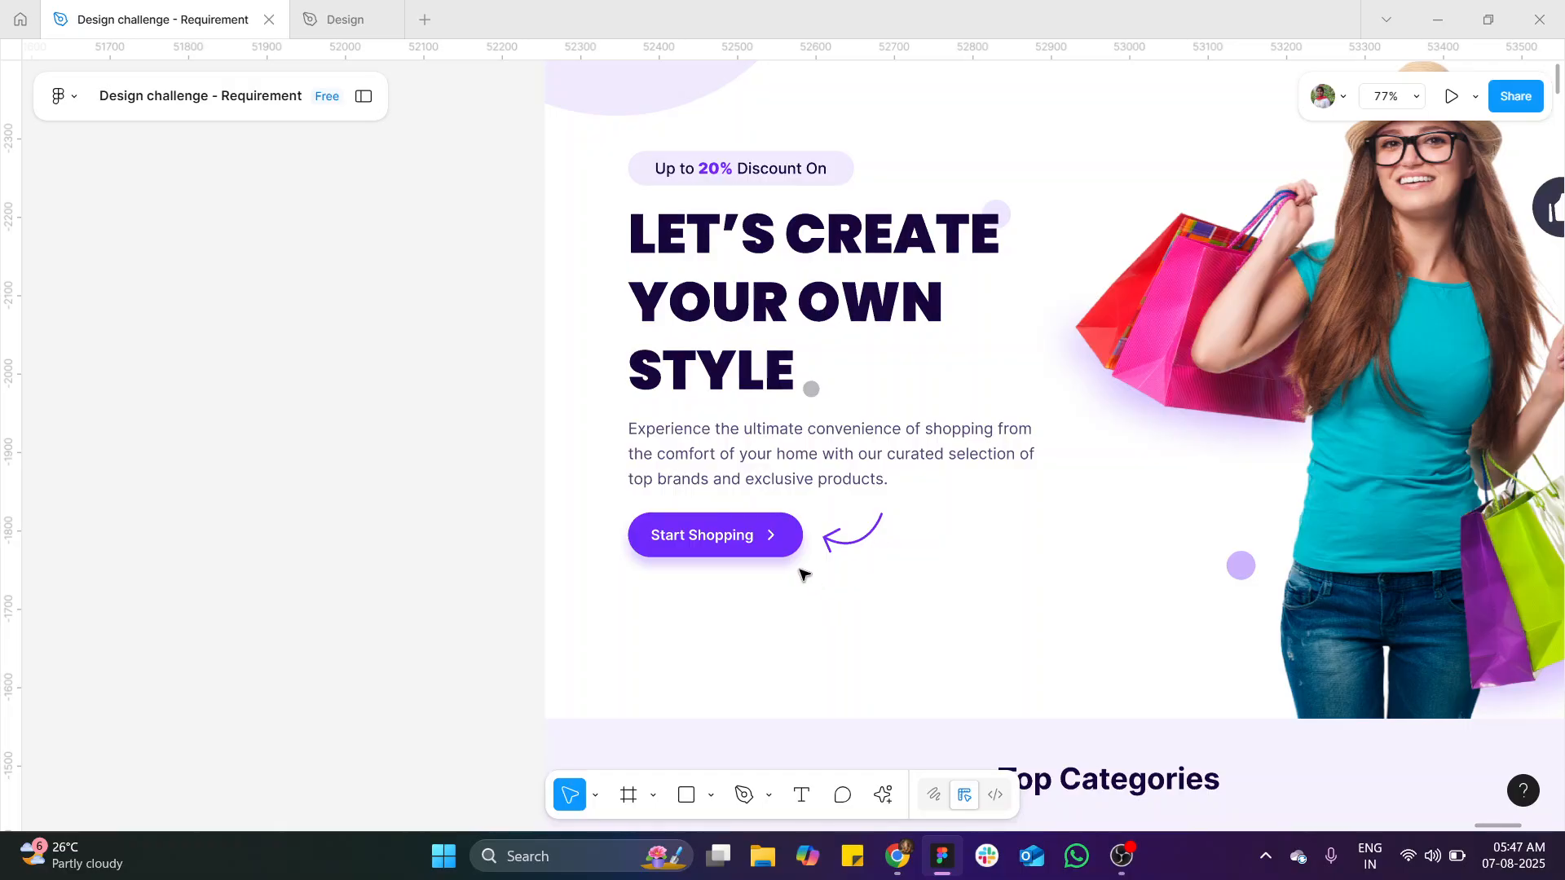
pyautogui.hscroll(3, 861, 535)
pyautogui.scroll(2, 861, 536)
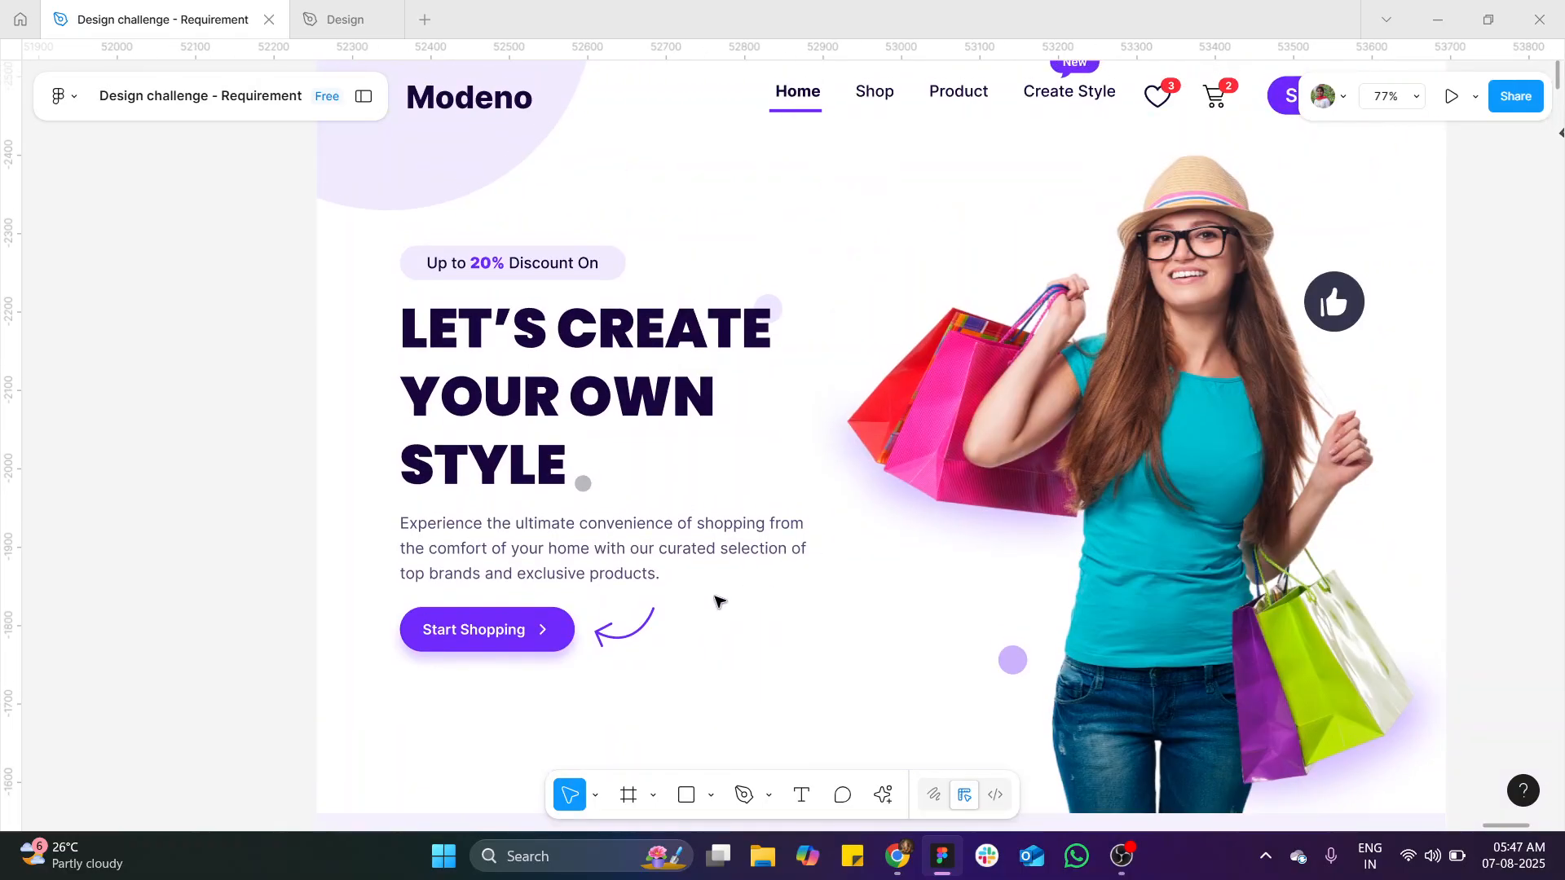
pyautogui.scroll(-4, 862, 558)
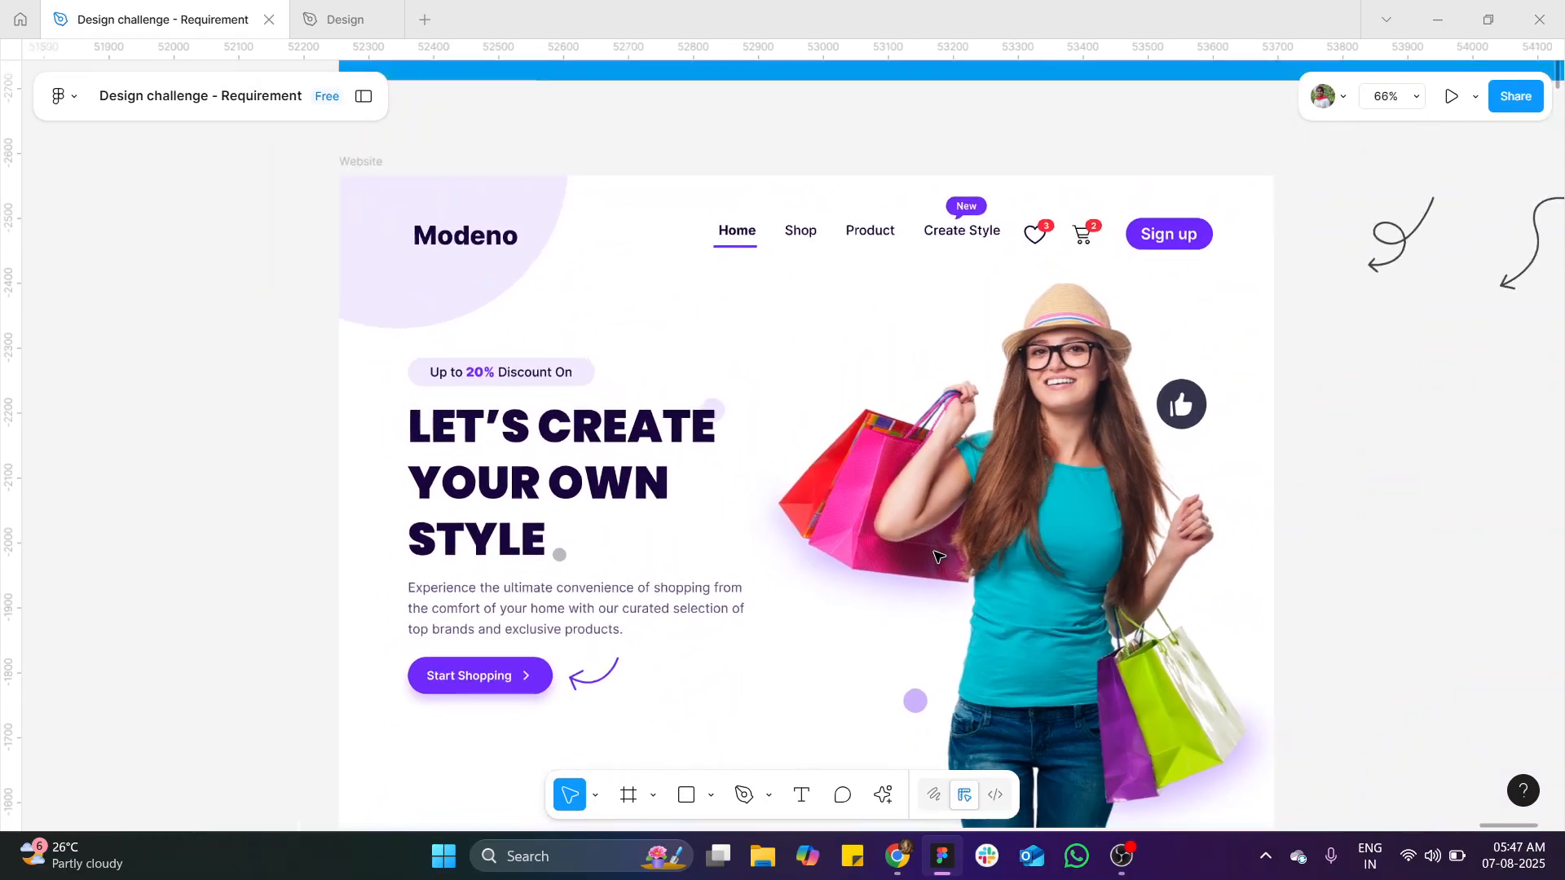
pyautogui.scroll(3, 786, 397)
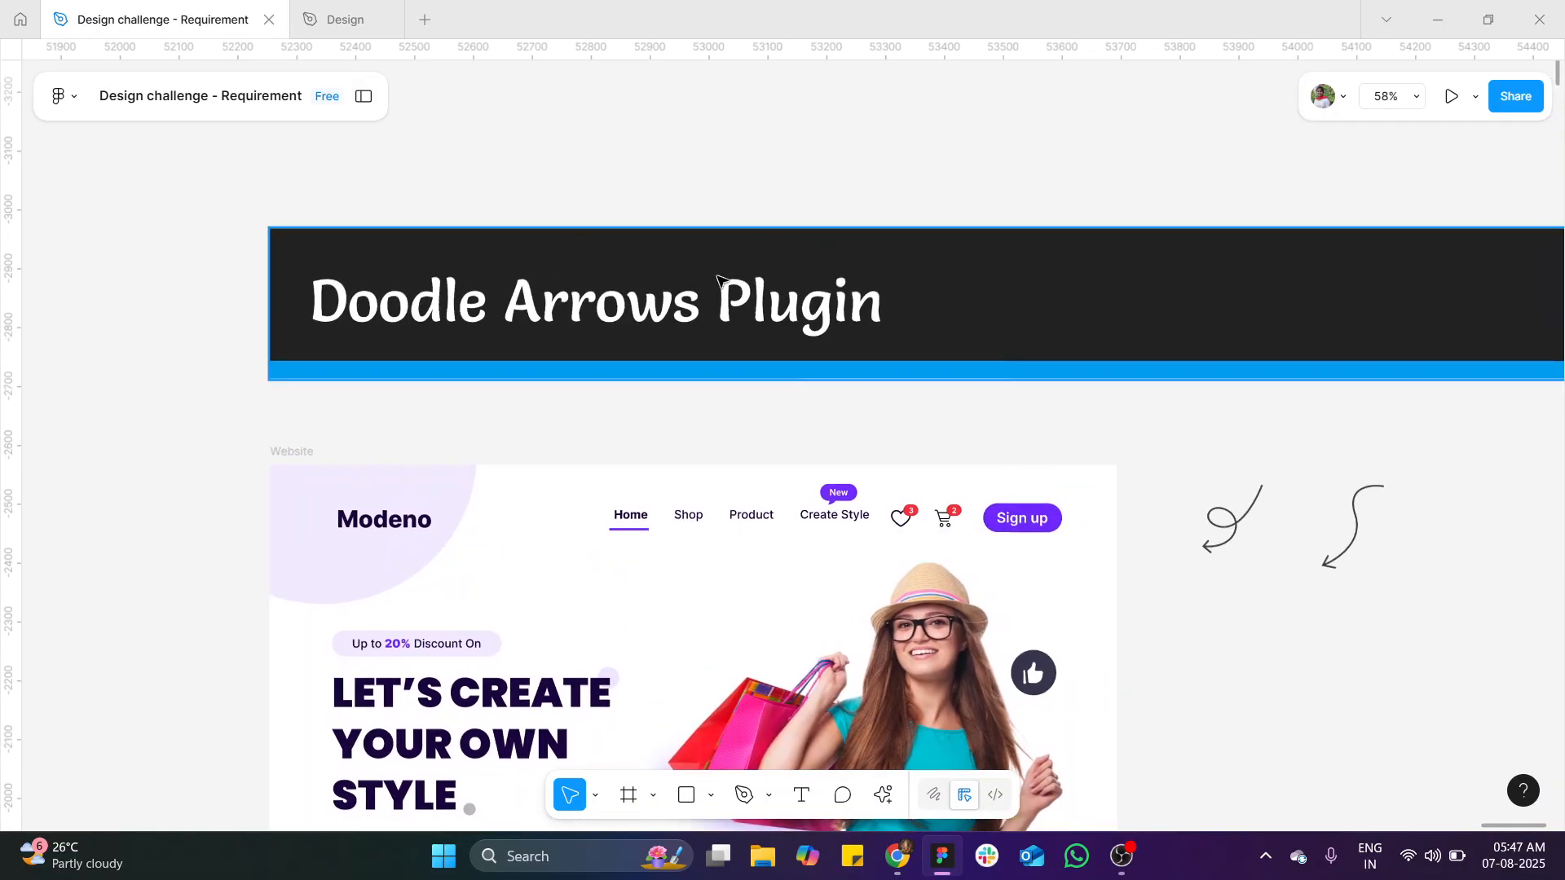
pyautogui.scroll(-2, 722, 281)
pyautogui.scroll(-3, 722, 282)
pyautogui.scroll(-1, 722, 282)
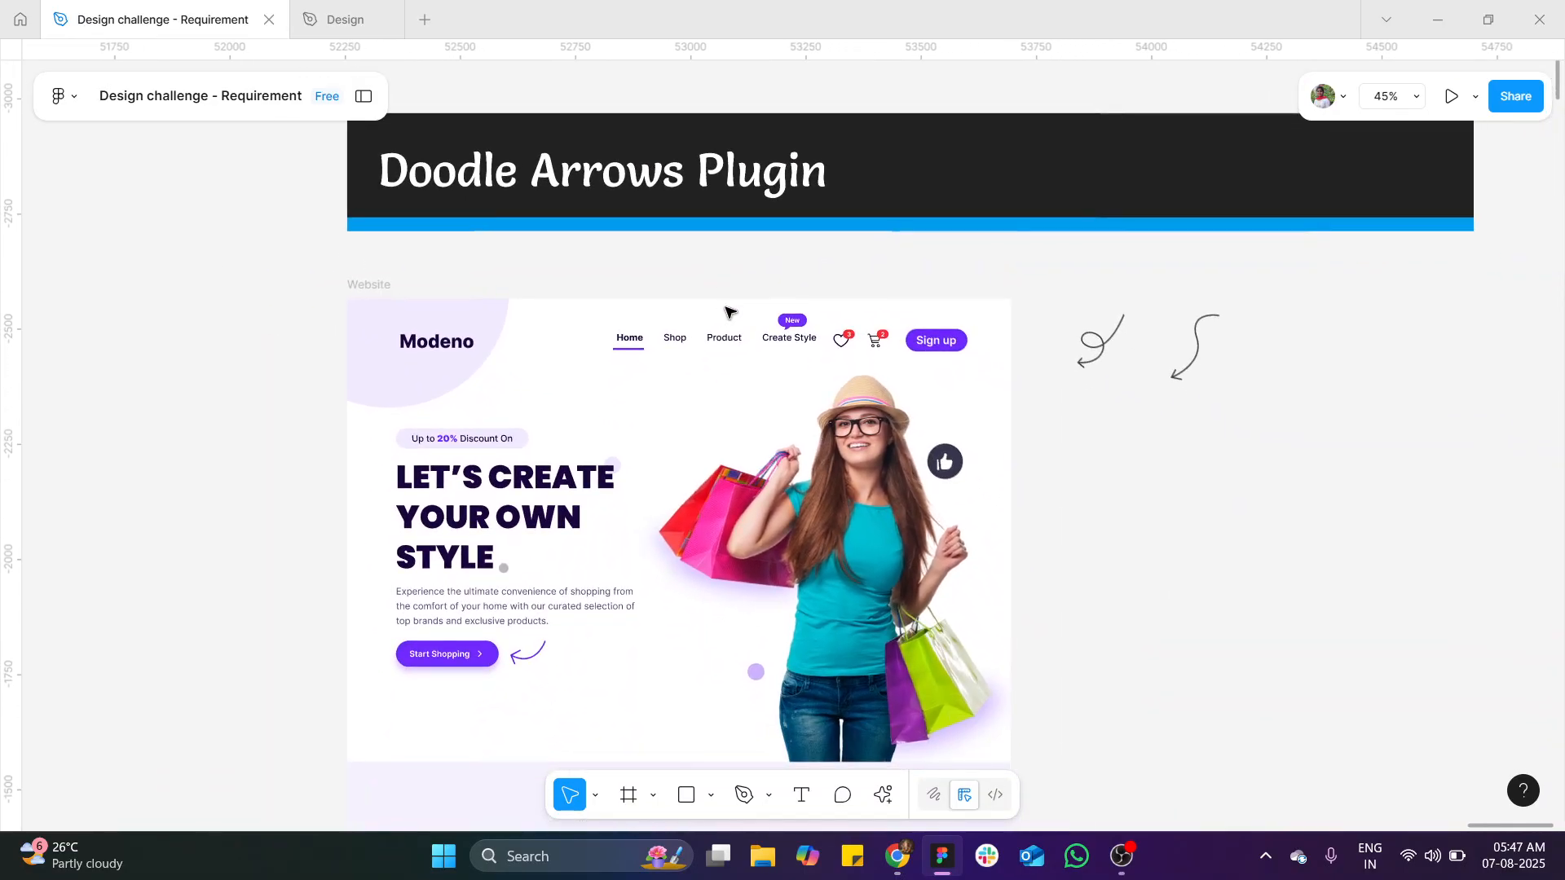
# Step: Run the Doodle Arrows plugin and look through its gallery of arrow shapes
pyautogui.rightClick(1200, 522)
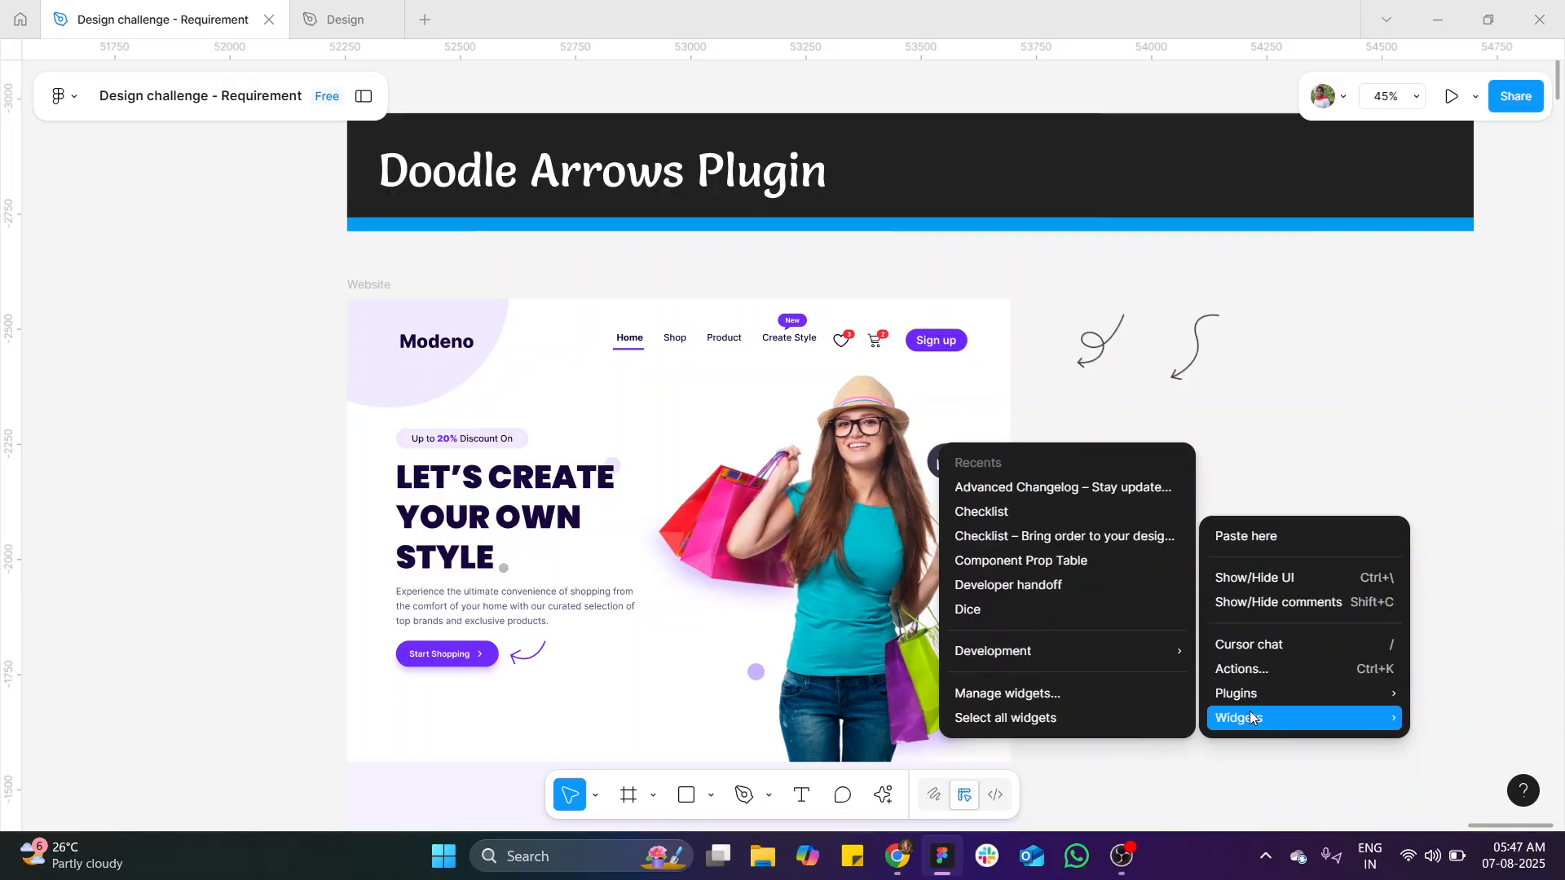
pyautogui.moveTo(1249, 692)
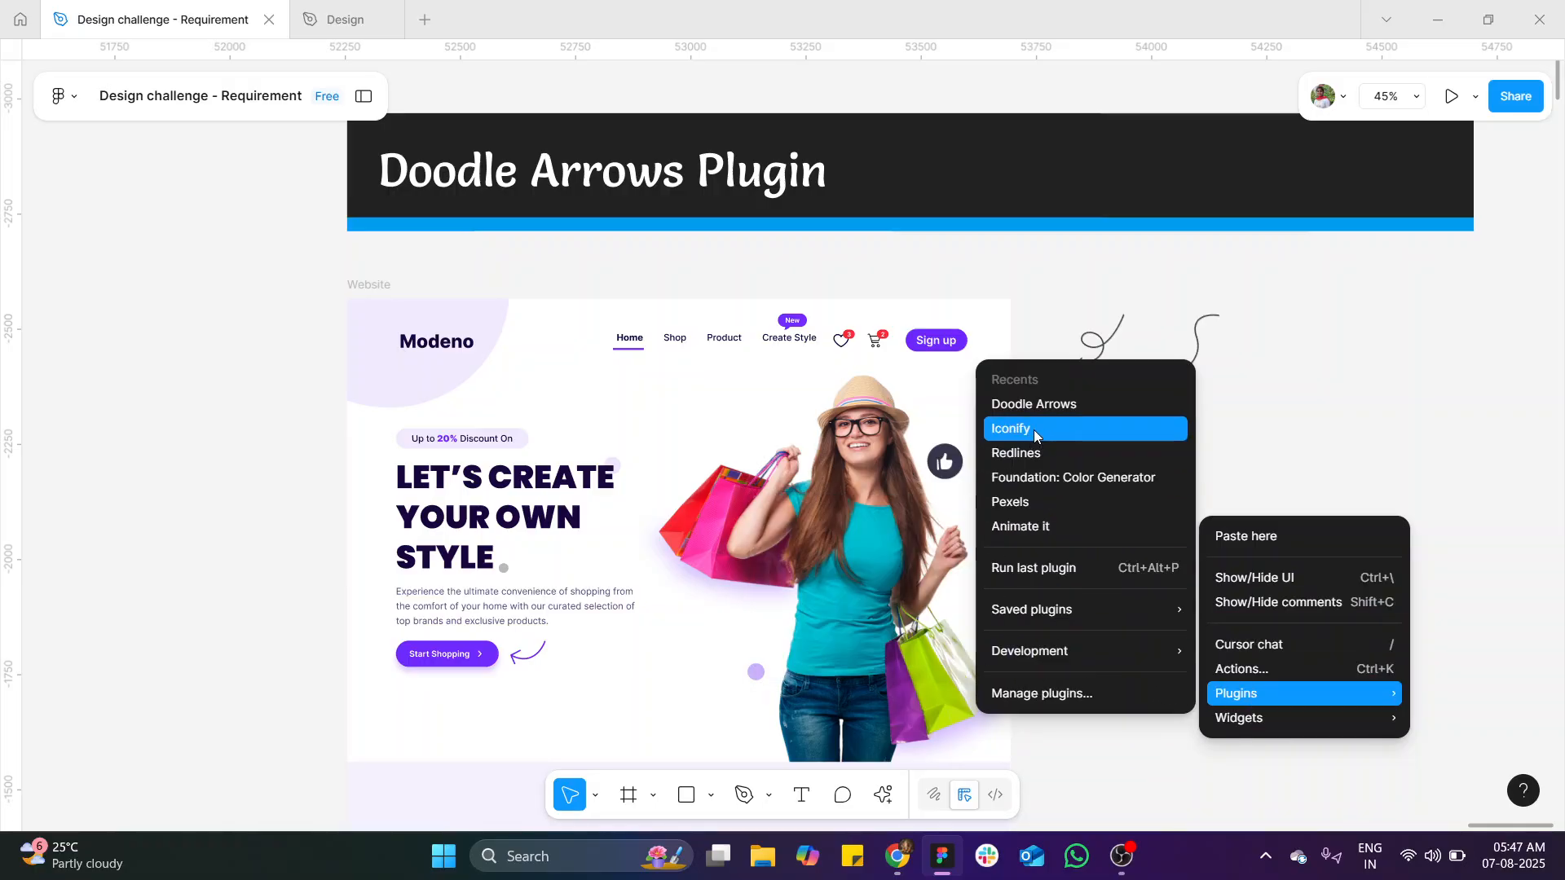
pyautogui.click(1053, 417)
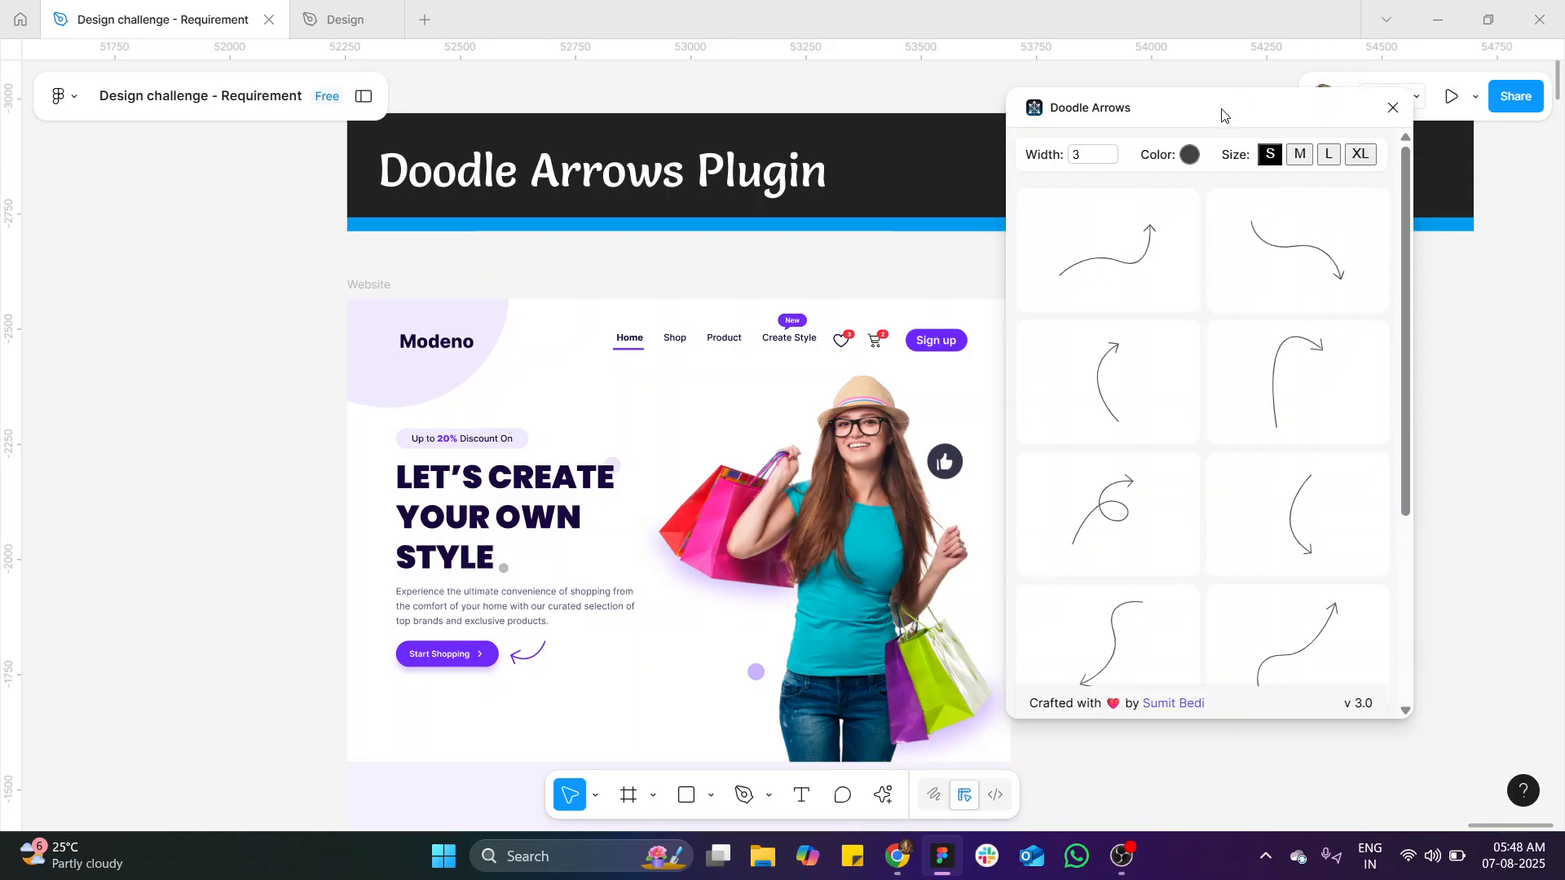
pyautogui.scroll(-4, 1157, 457)
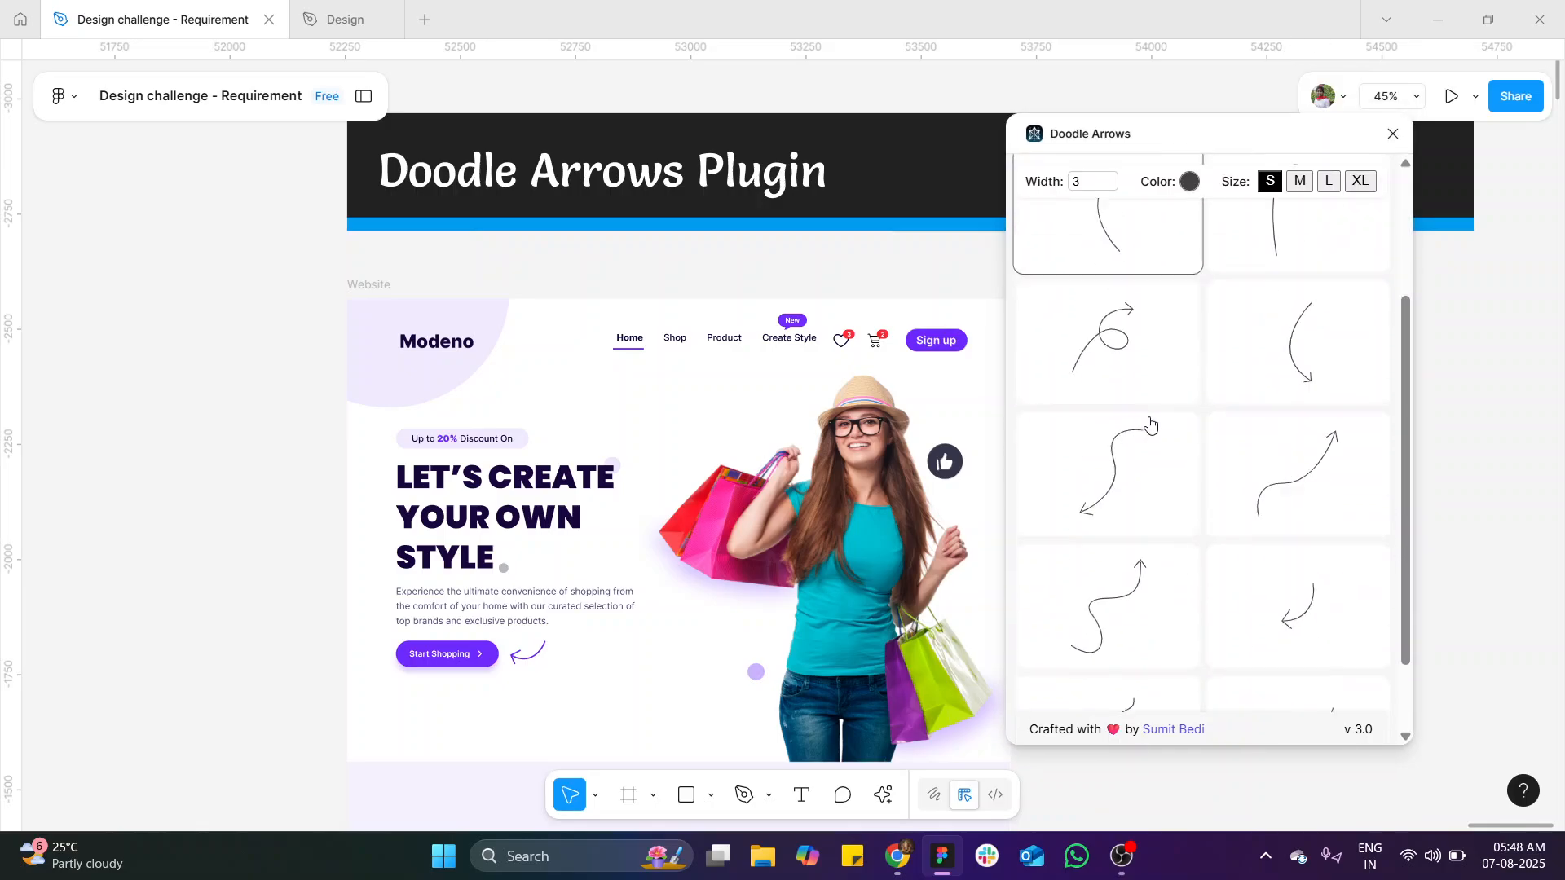
pyautogui.scroll(5, 1198, 514)
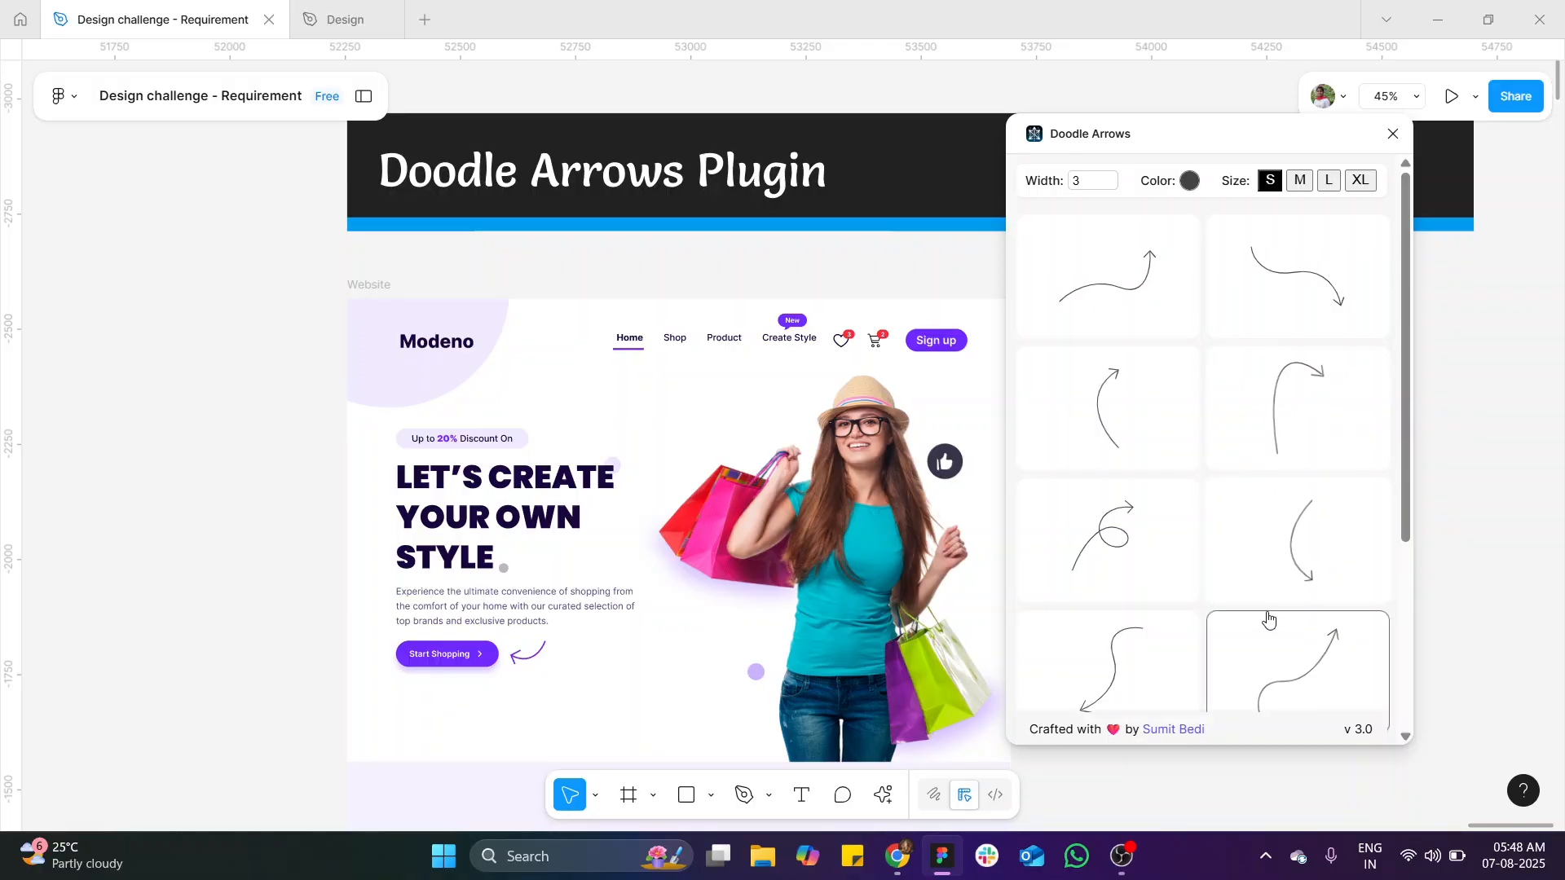
pyautogui.scroll(-4, 1259, 571)
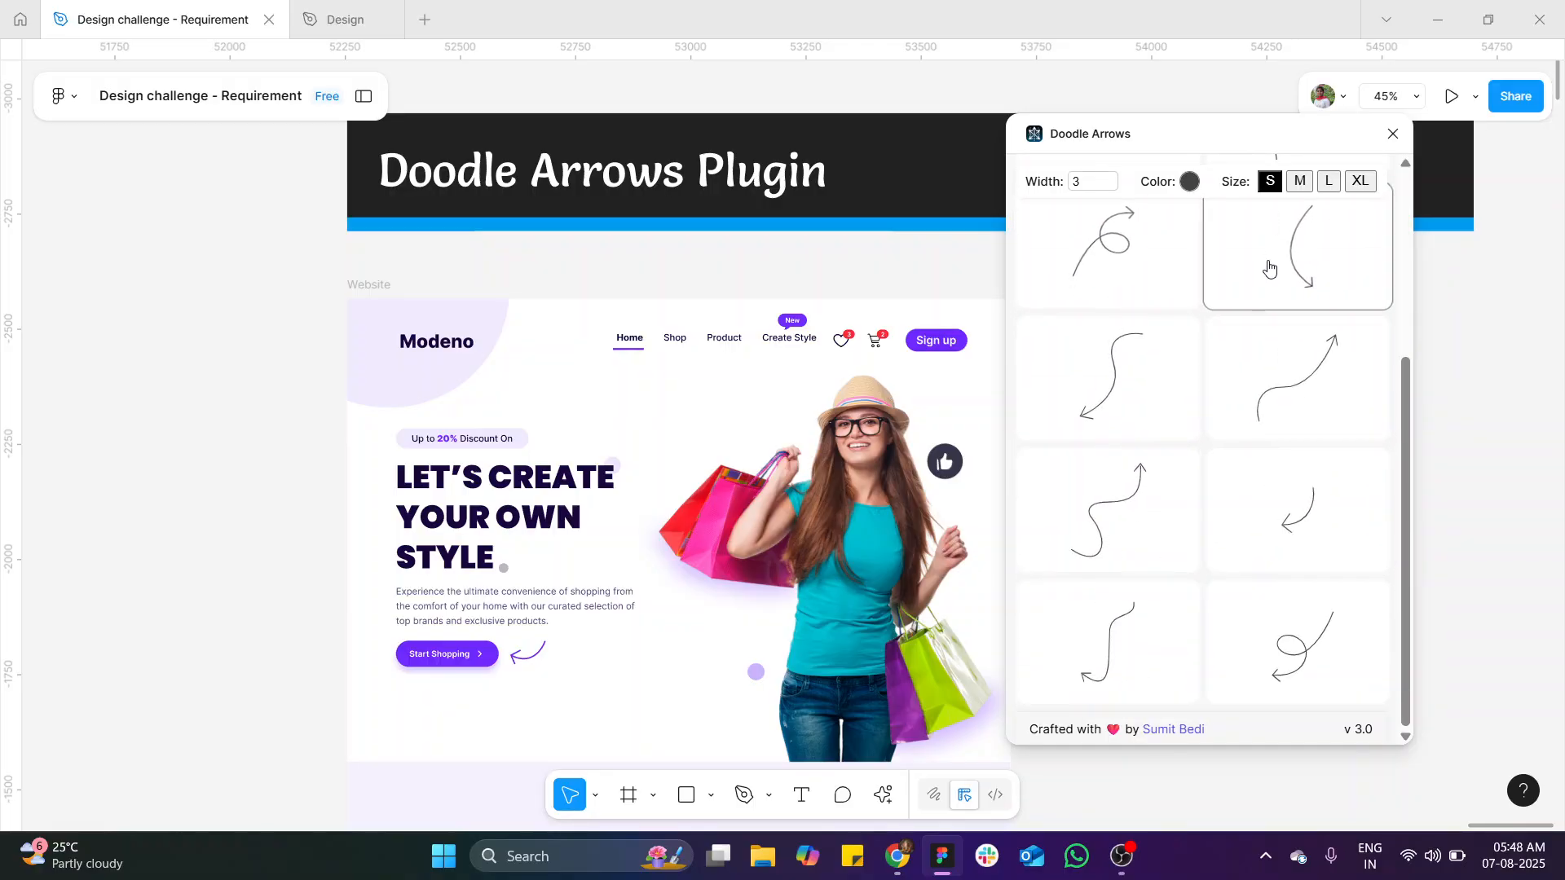
pyautogui.scroll(-2, 530, 570)
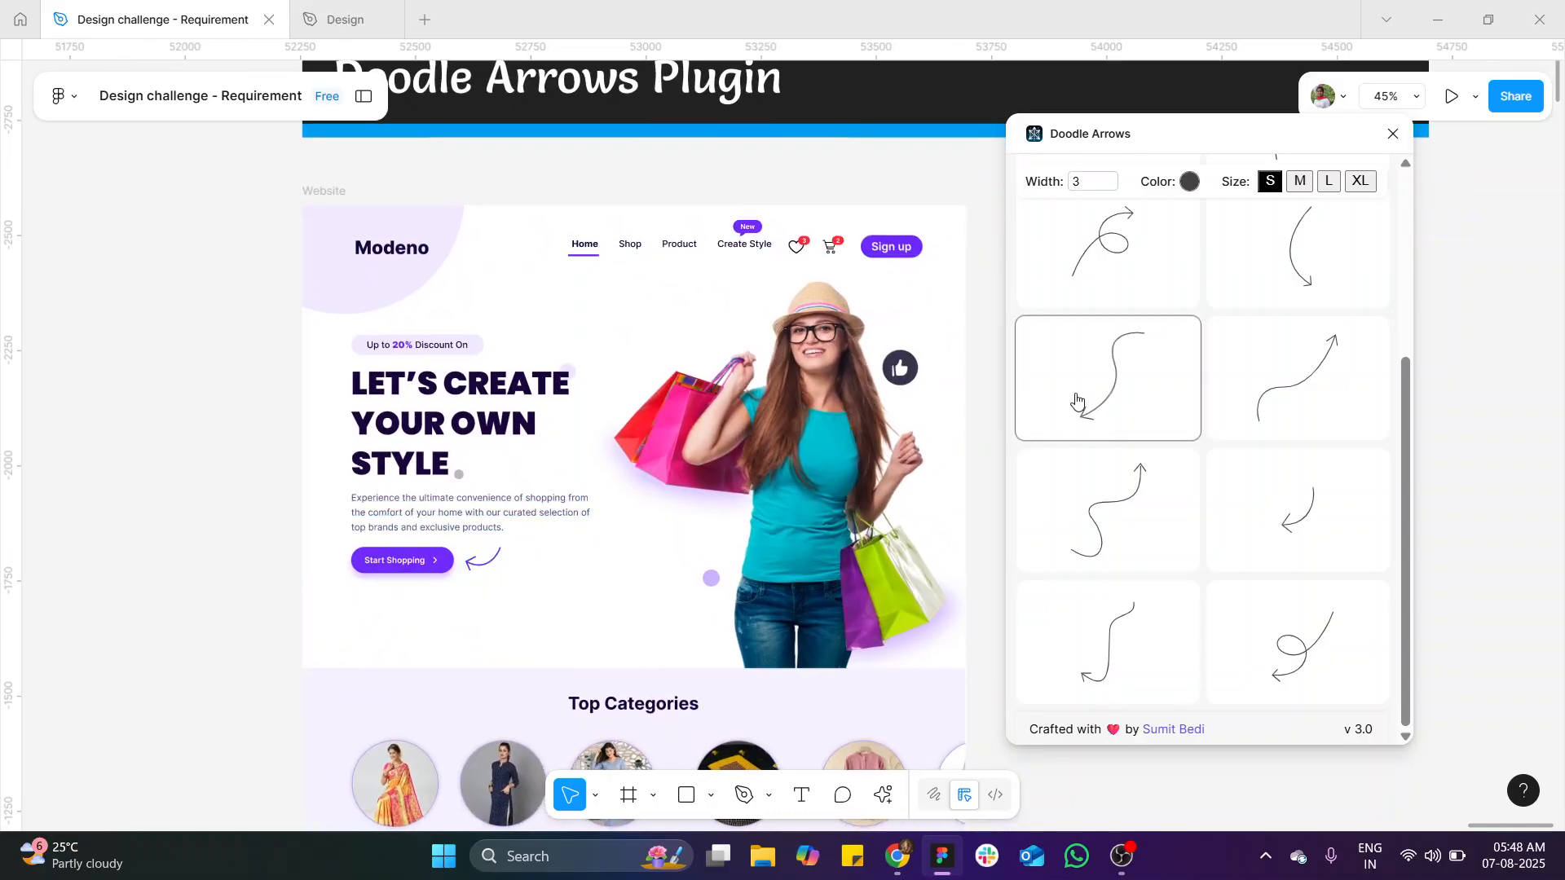
# Step: Move the Doodle Arrows window clear of the website mockup and set the arrow width to 10
pyautogui.moveTo(1247, 132)
pyautogui.mouseDown()
pyautogui.moveTo(1414, 289)
pyautogui.moveTo(1451, 204)
pyautogui.moveTo(1398, 210)
pyautogui.mouseUp()
pyautogui.moveTo(1229, 210); pyautogui.dragTo(1251, 208)
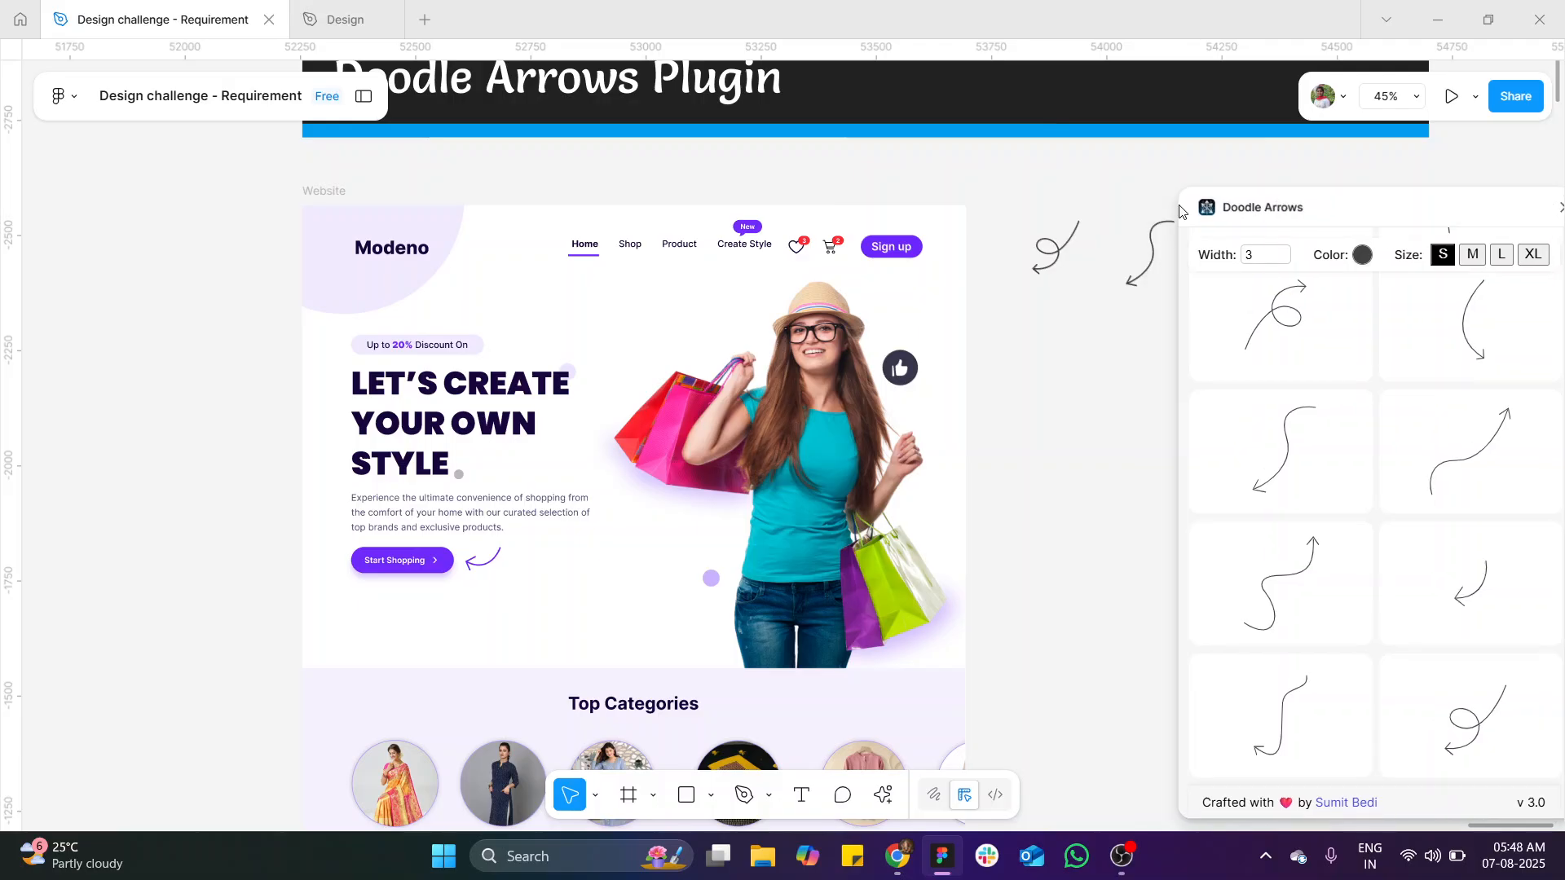
pyautogui.hscroll(2, 620, 290)
pyautogui.moveTo(1356, 212)
pyautogui.mouseDown()
pyautogui.moveTo(970, 217)
pyautogui.moveTo(995, 252)
pyautogui.mouseUp()
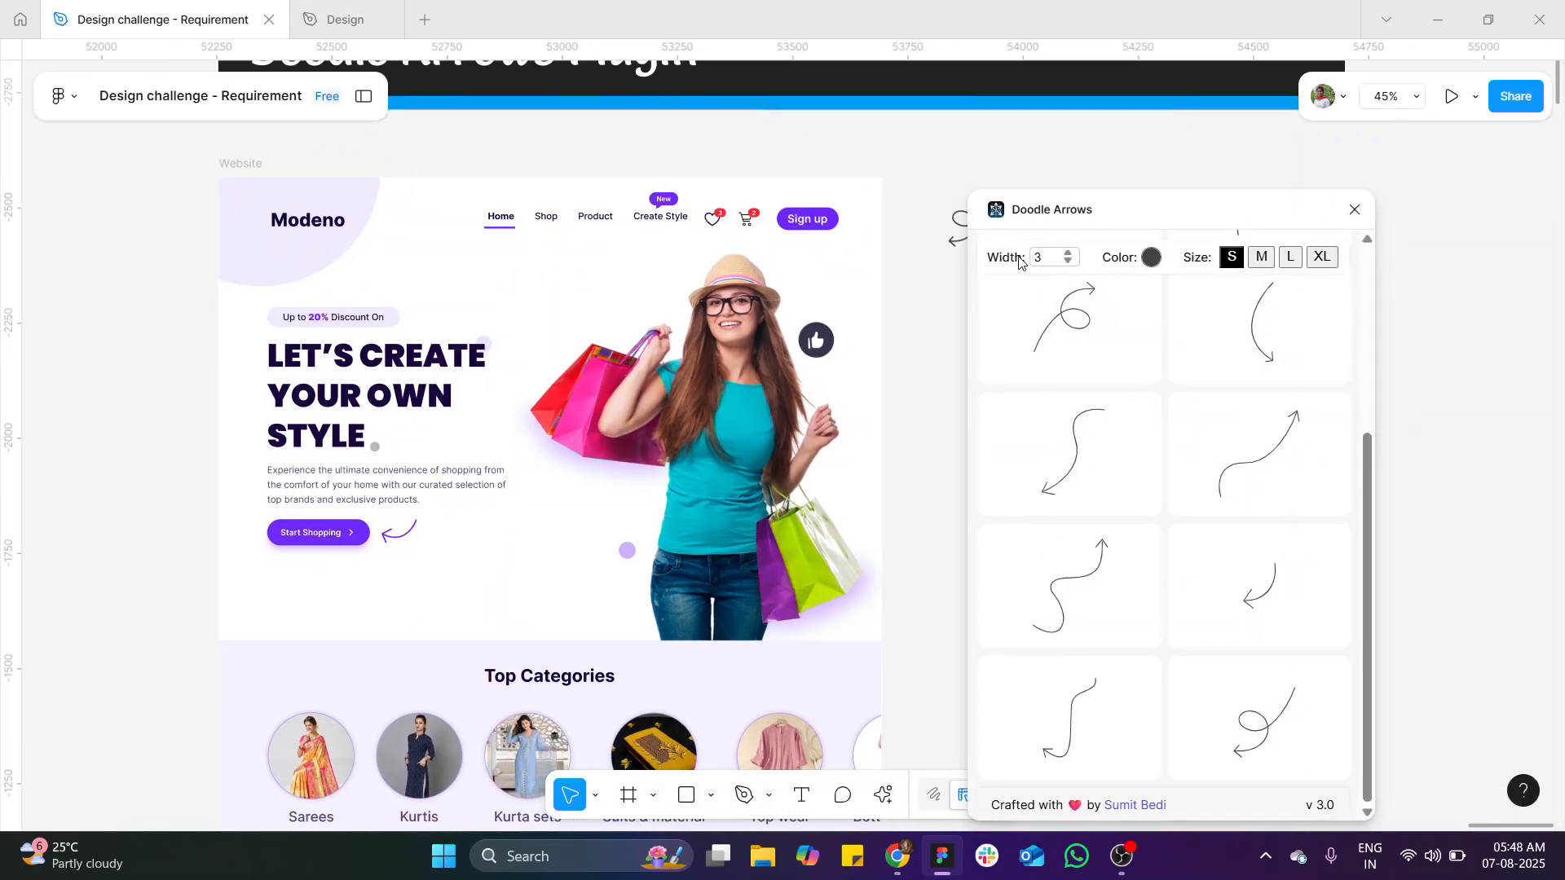
pyautogui.click(1067, 254)
pyautogui.click(1067, 253)
pyautogui.click(1067, 254)
pyautogui.click(1067, 254)
pyautogui.click(1068, 253)
pyautogui.click(1068, 254)
pyautogui.click(1069, 253)
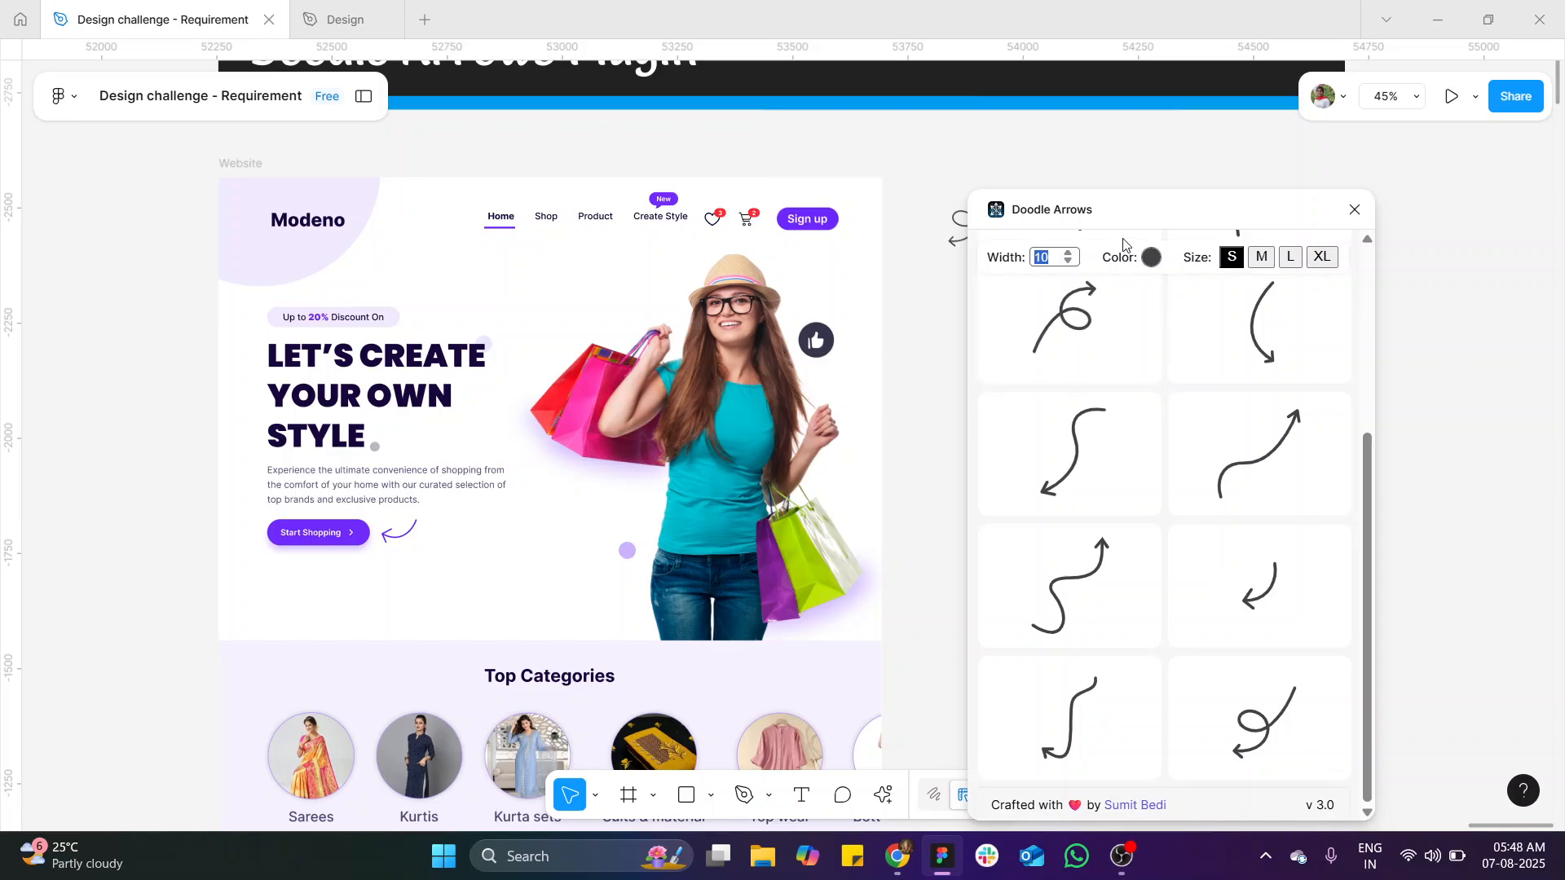
# Step: Set the plugin's arrow color to the Start Shopping button's purple (RGB 112, 42, 252) by sampling it with the eyedropper
pyautogui.click(1150, 262)
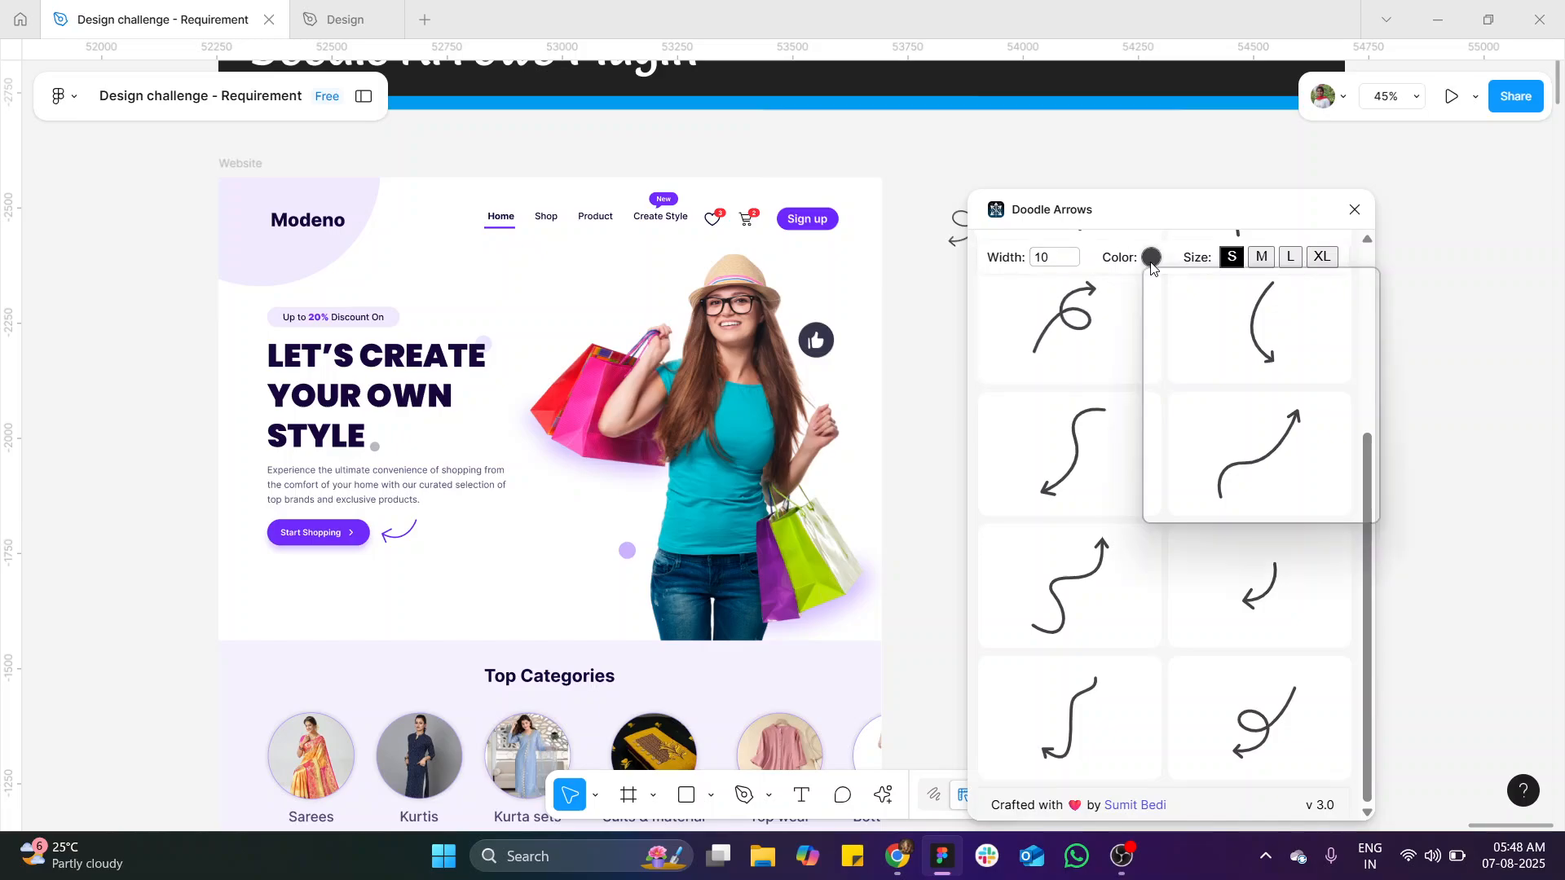
pyautogui.click(1173, 439)
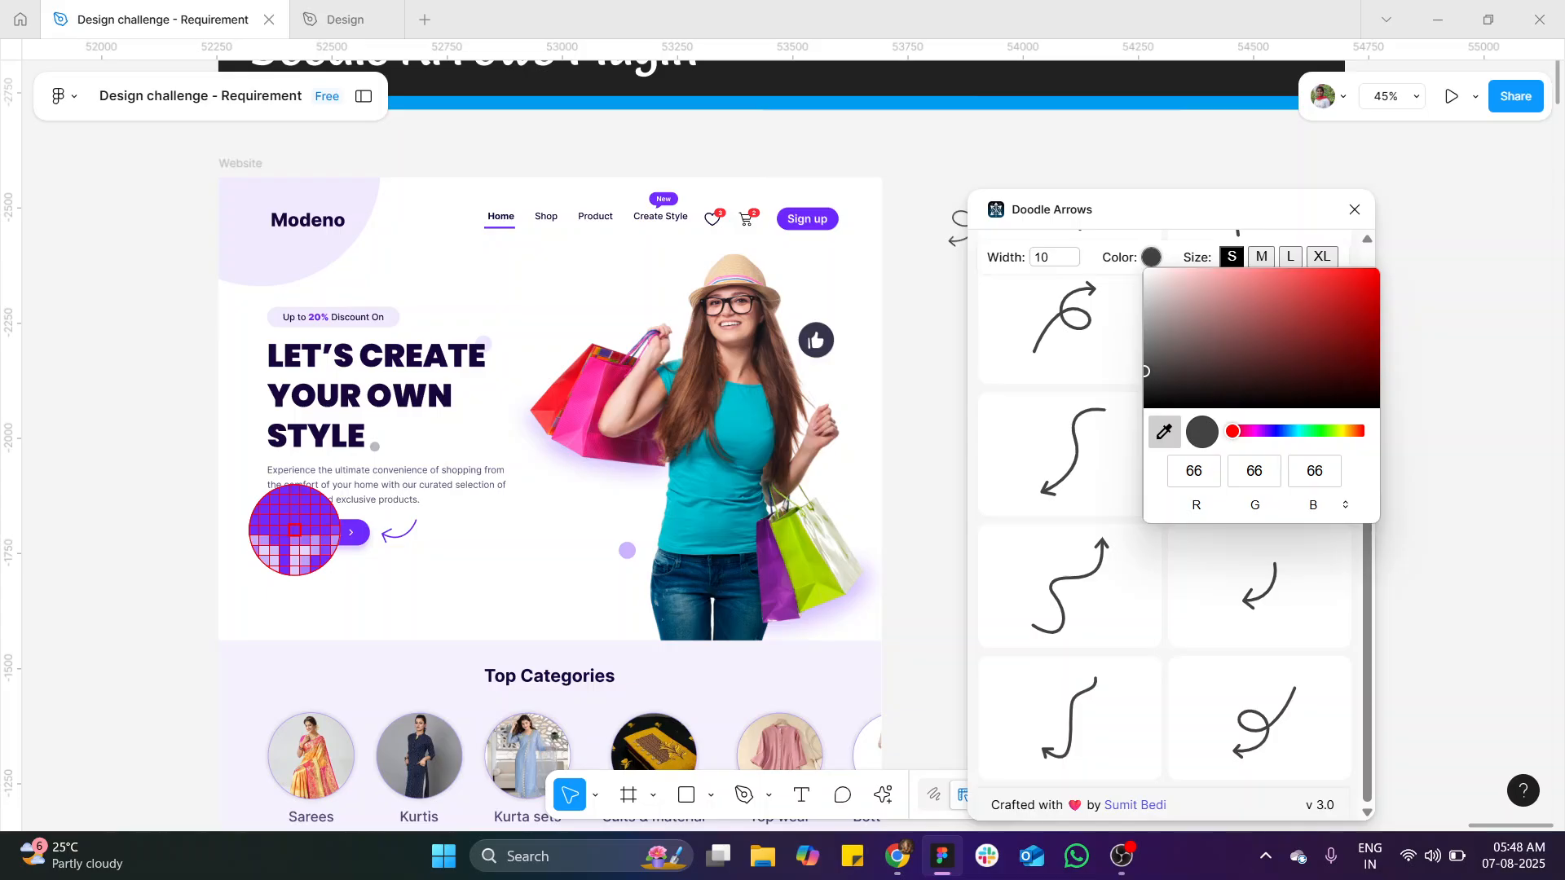
pyautogui.click(295, 531)
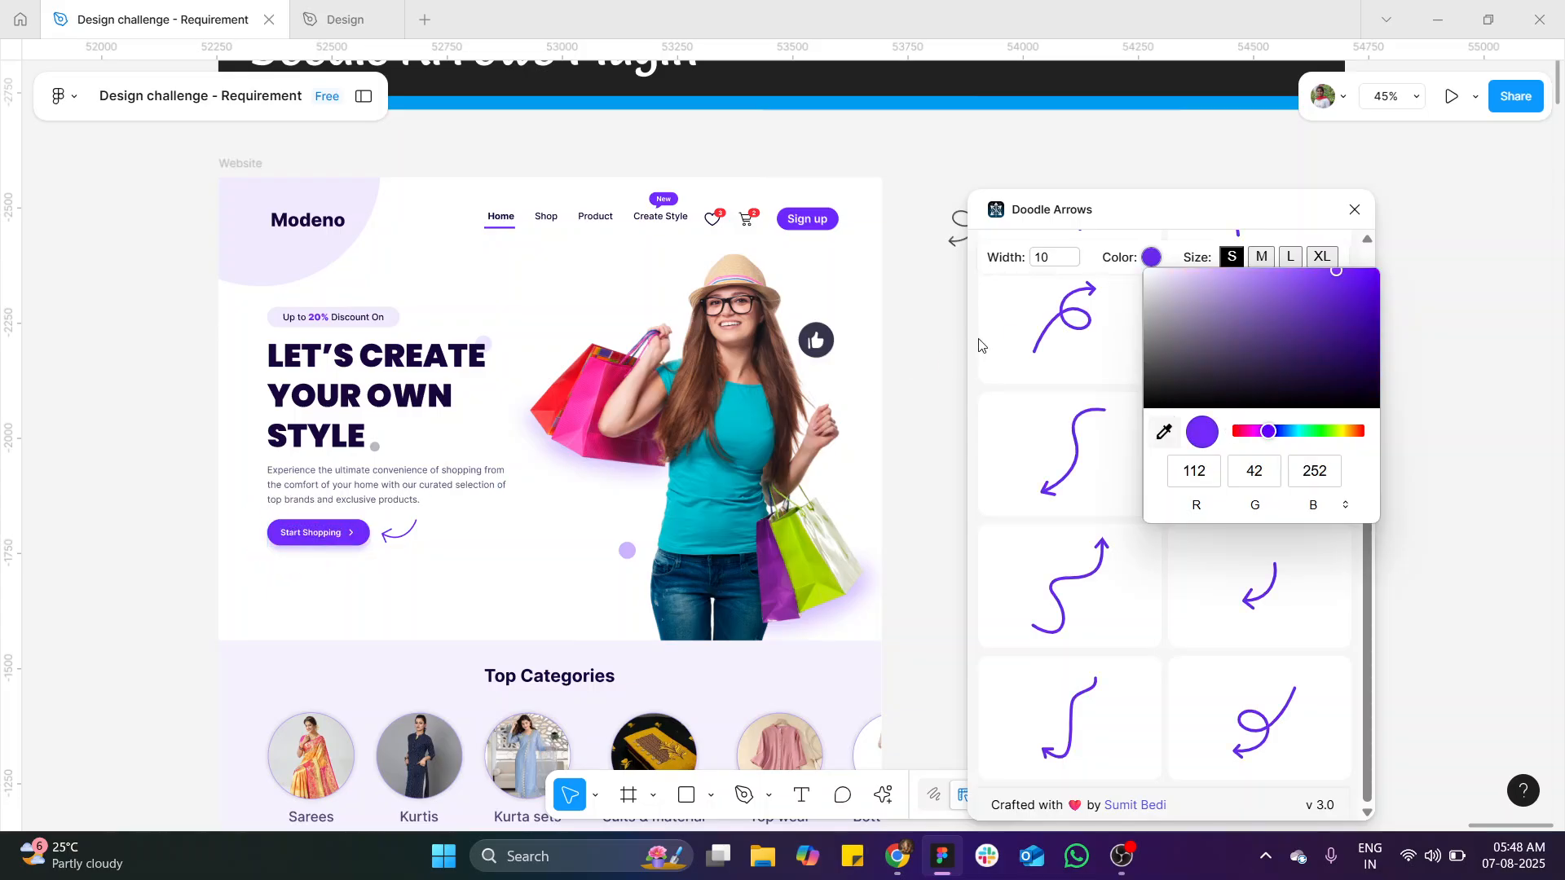
pyautogui.click(1150, 261)
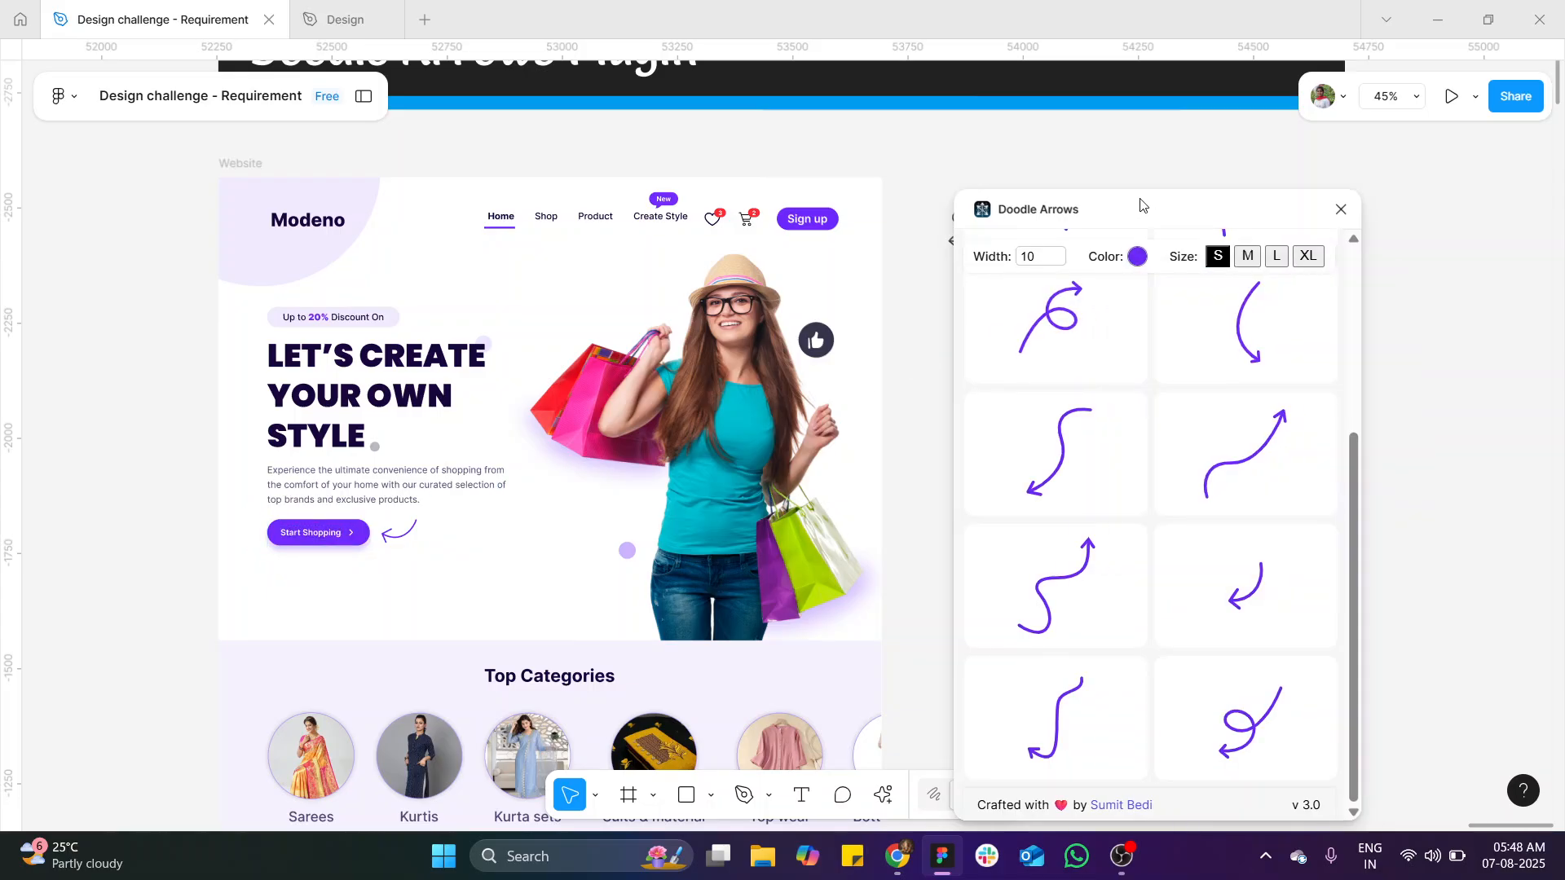
# Step: Insert the short curved down-left arrow at size XL and move it outside the website frame, below the sample doodle arrows
pyautogui.click(1248, 257)
pyautogui.click(1278, 258)
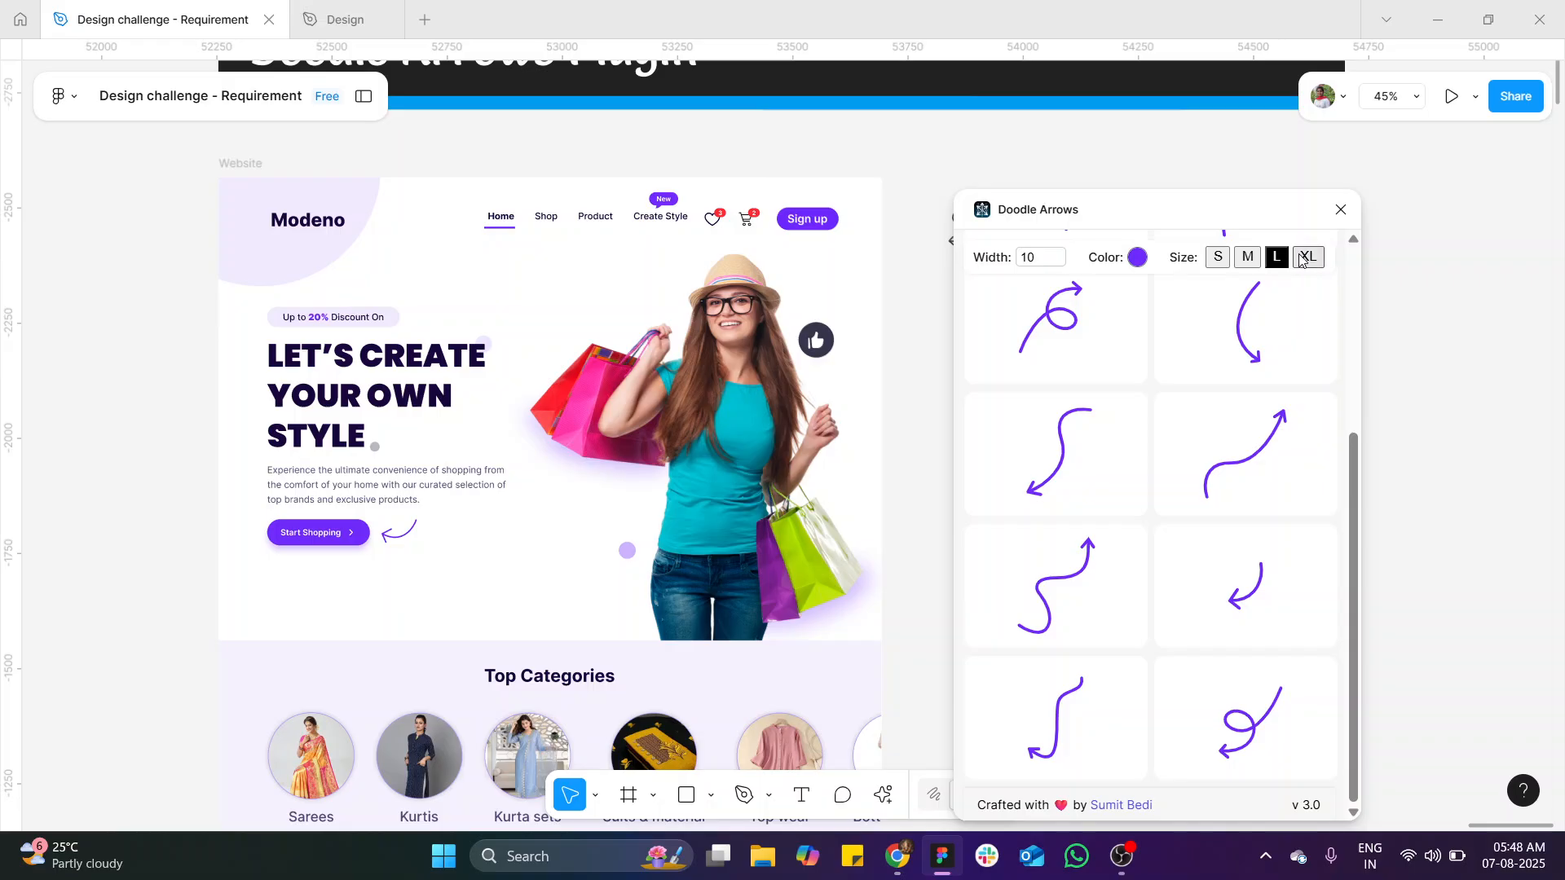
pyautogui.click(1306, 258)
pyautogui.hscroll(1, 816, 391)
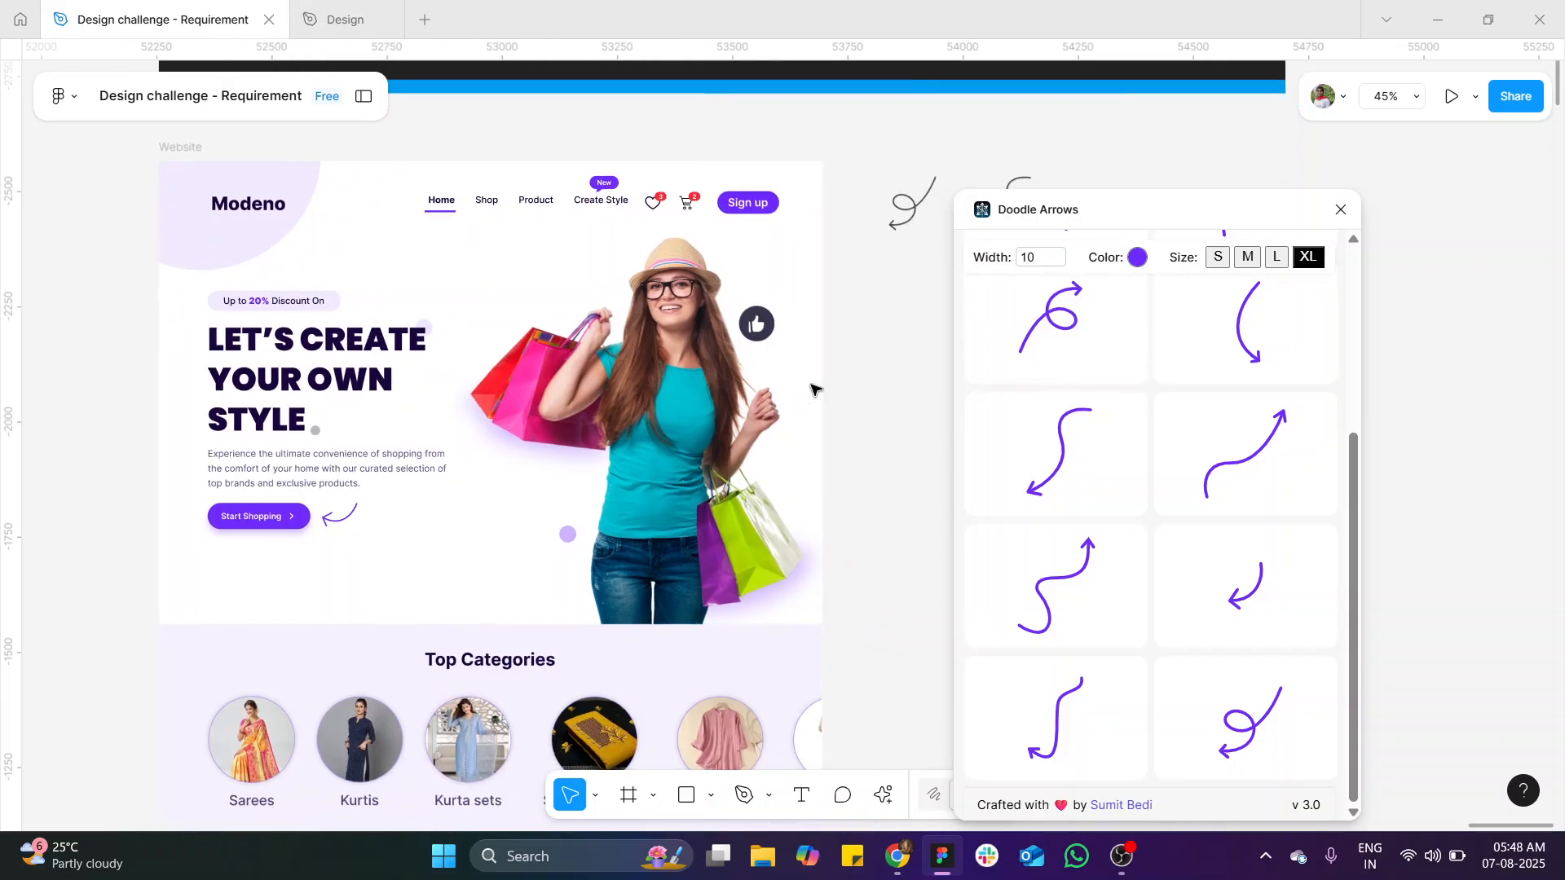
pyautogui.click(1205, 584)
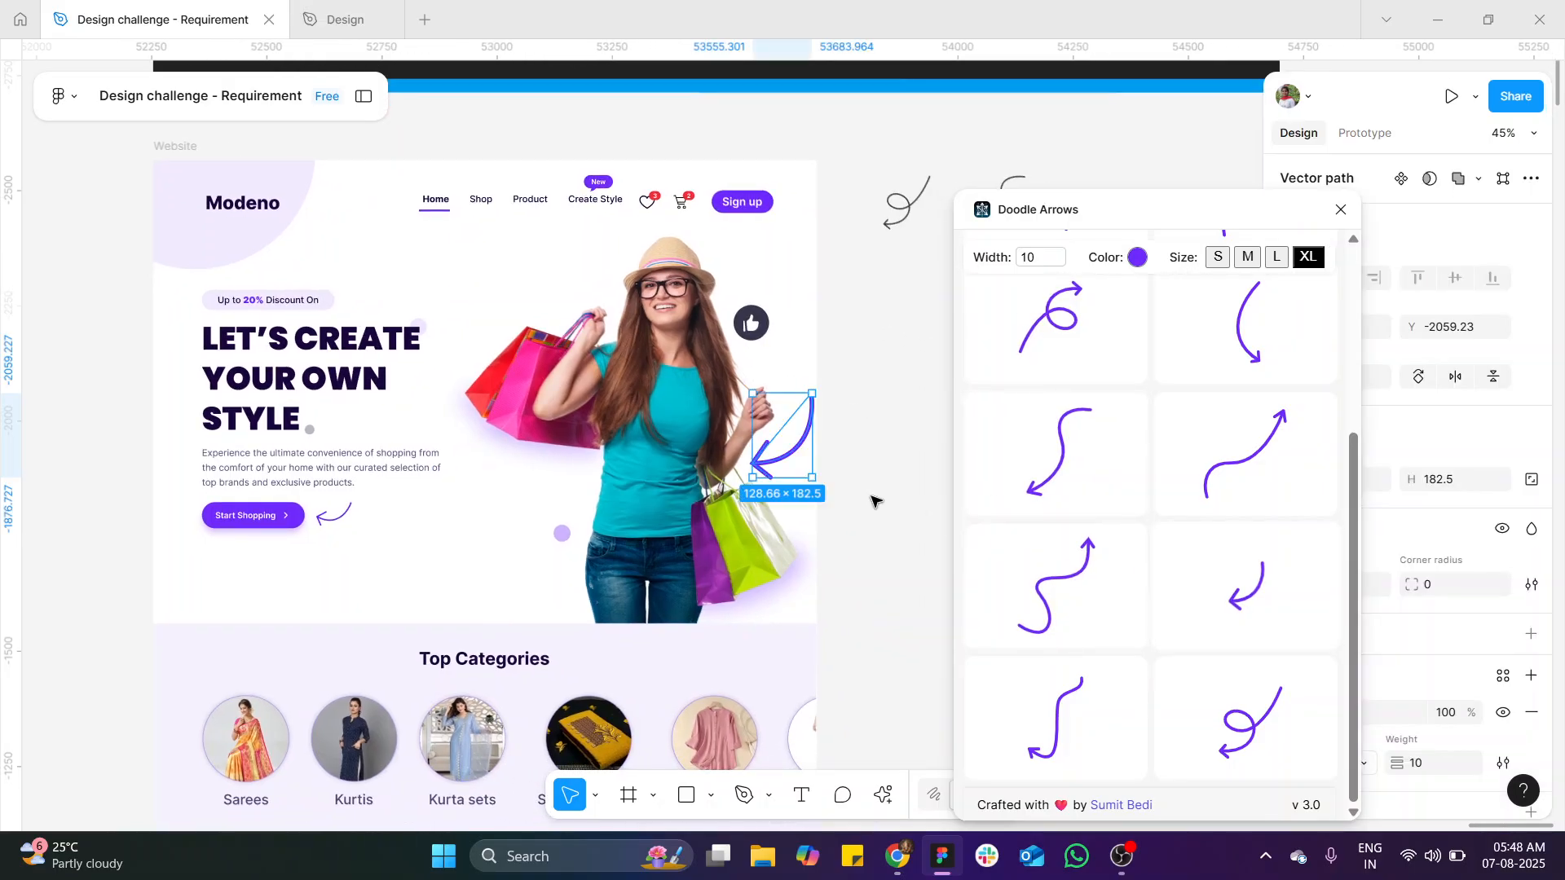
pyautogui.moveTo(777, 456); pyautogui.dragTo(894, 410)
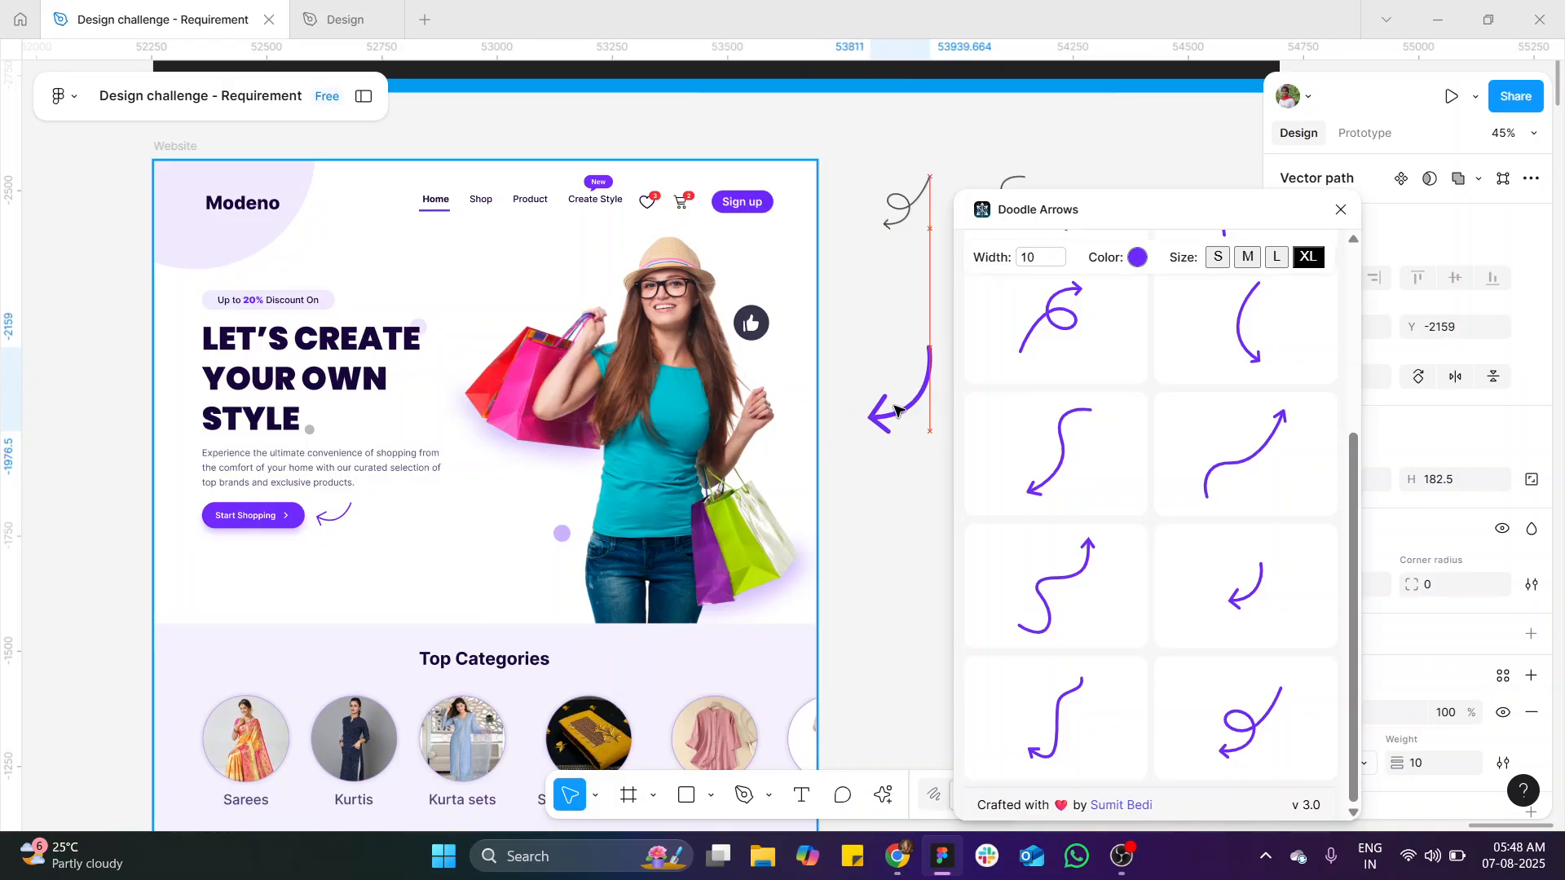
pyautogui.hscroll(3, 894, 410)
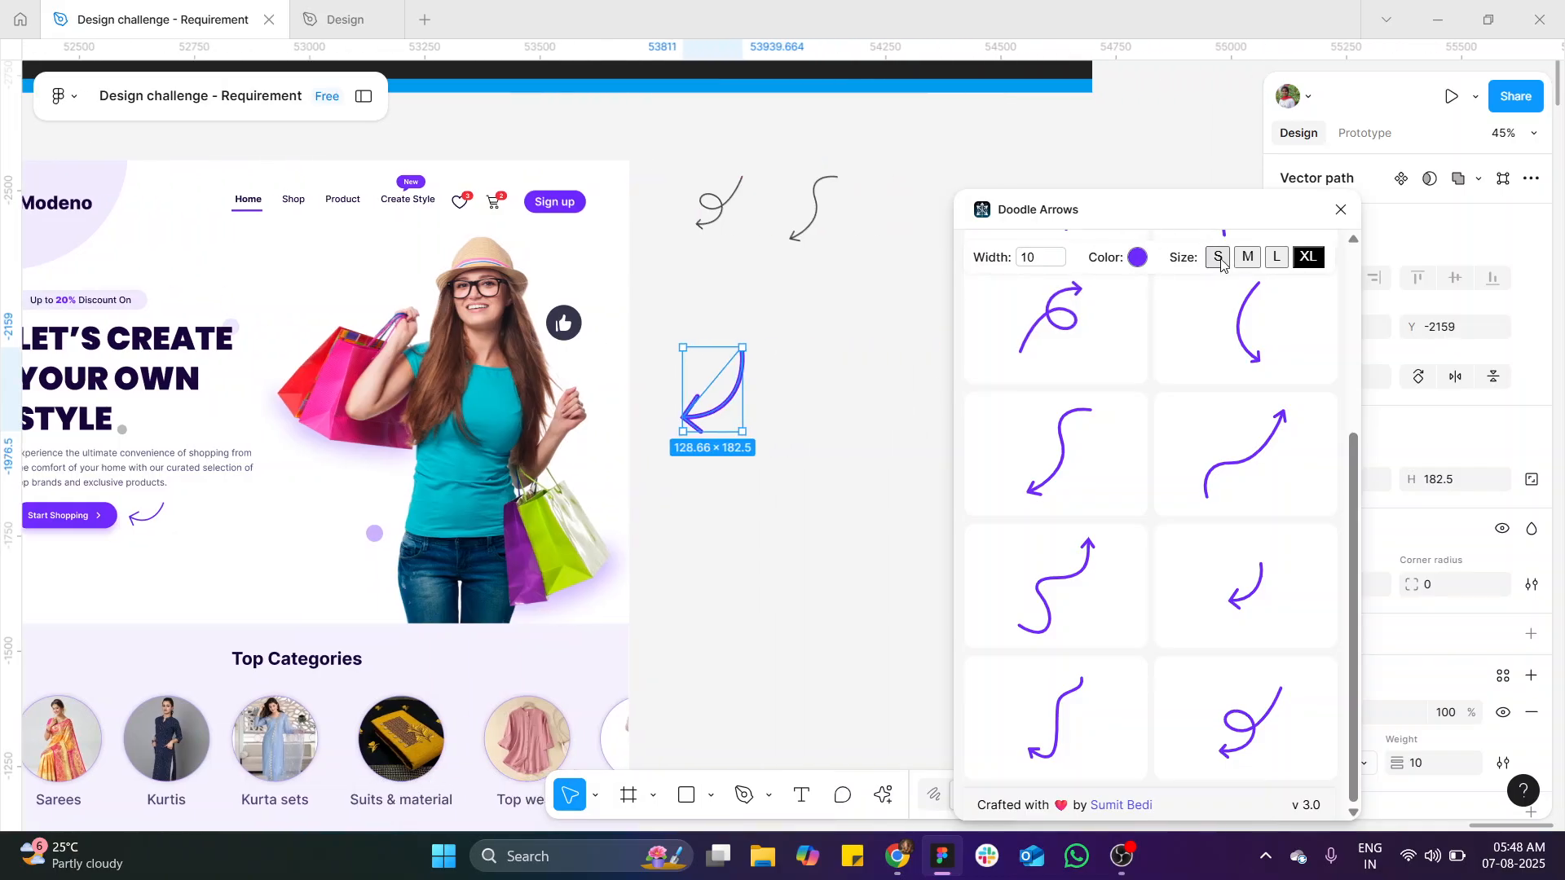
# Step: Insert the same short curved arrow on the canvas in size S and in size L
pyautogui.click(1219, 259)
pyautogui.click(1174, 597)
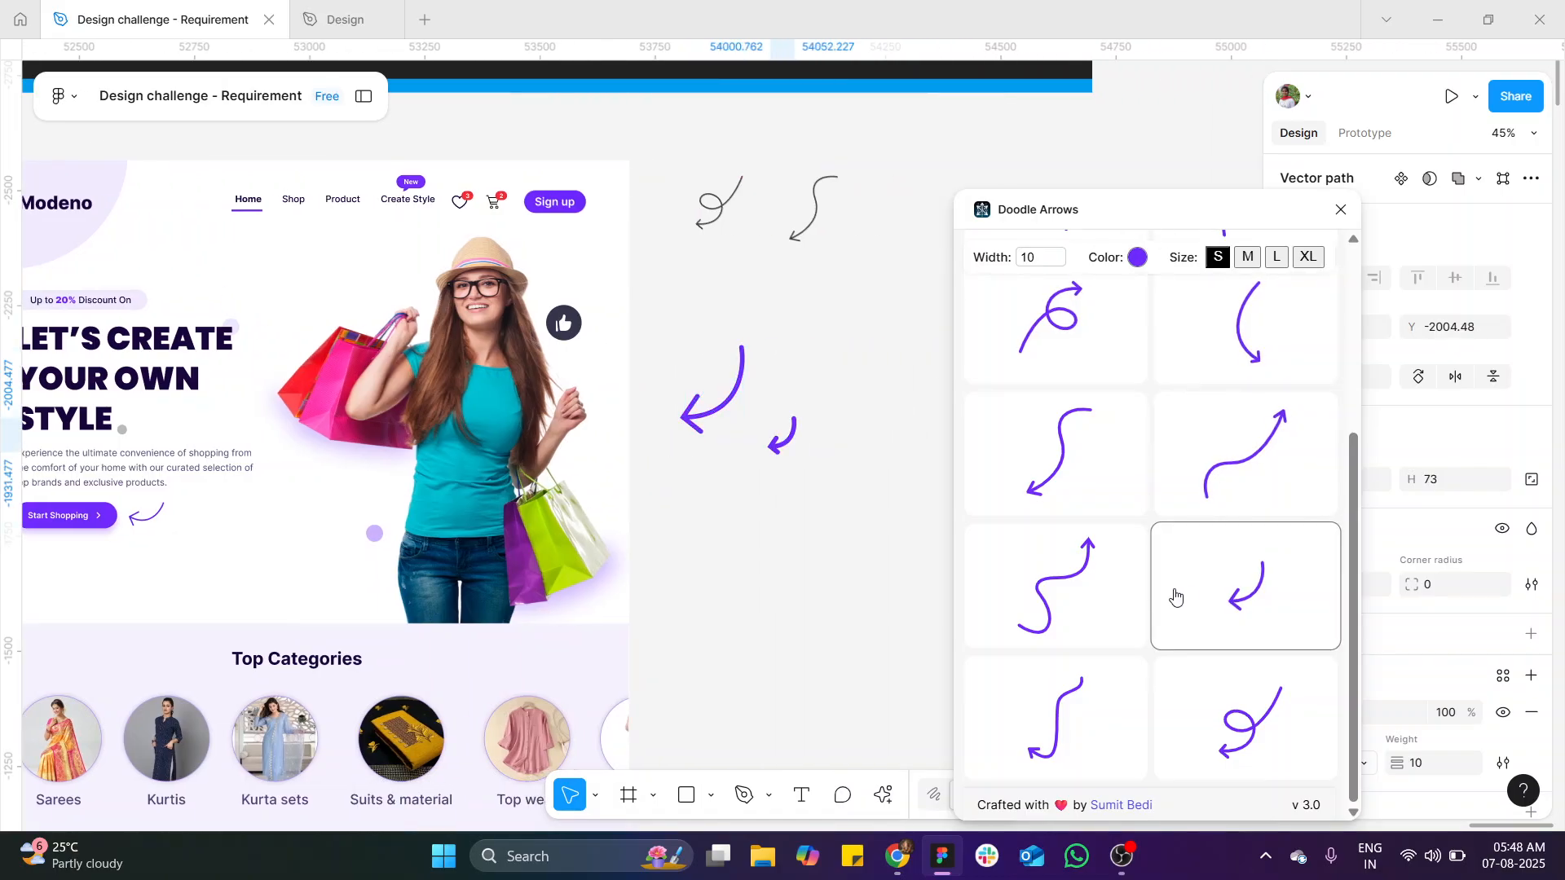
pyautogui.click(1274, 259)
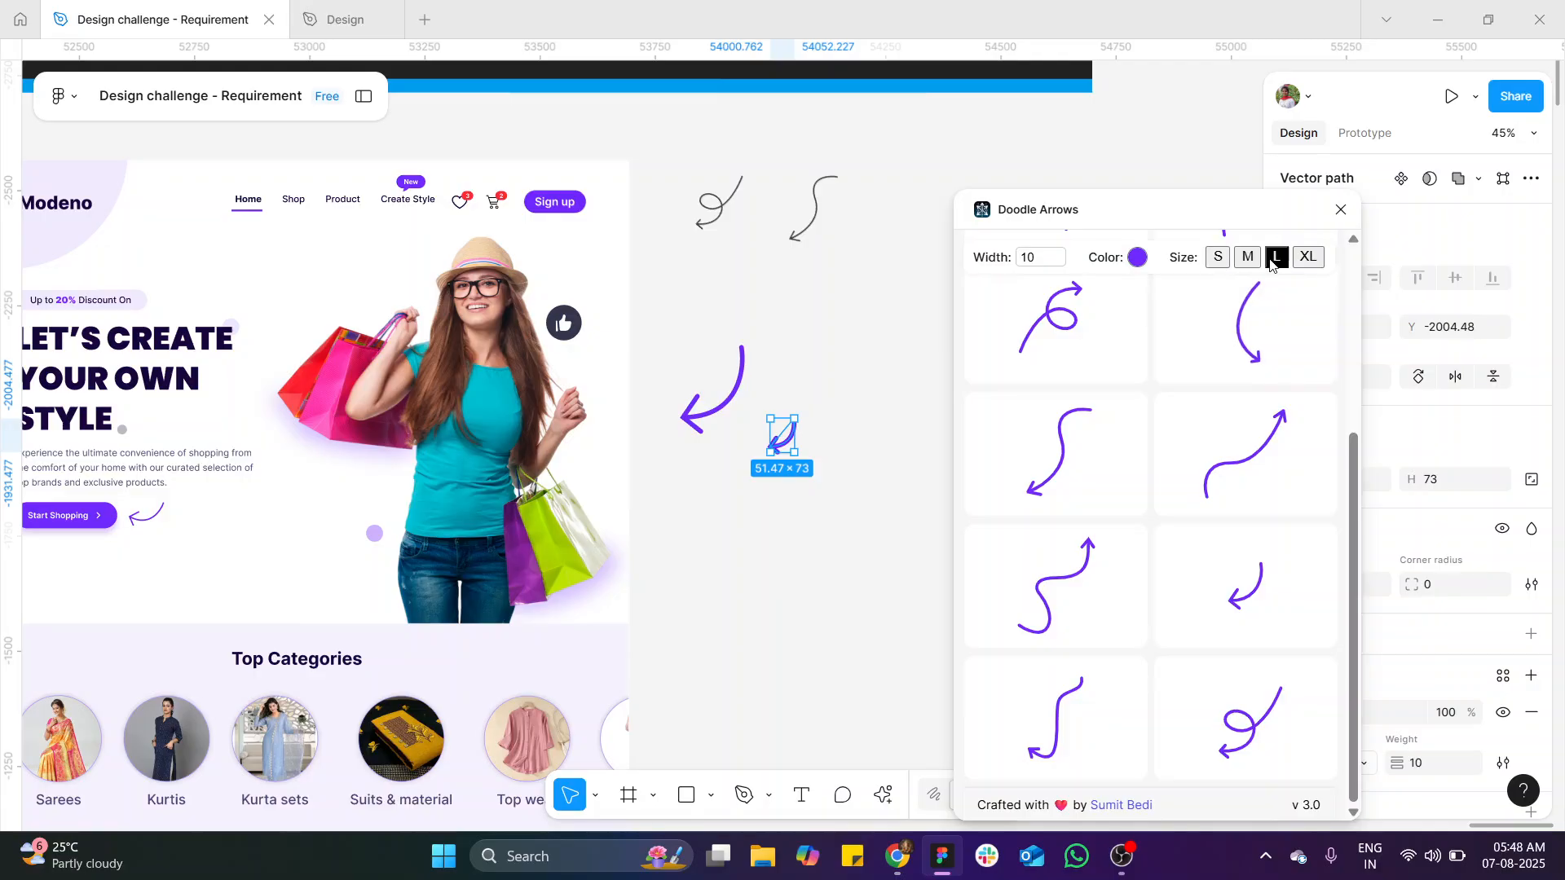
pyautogui.click(1238, 580)
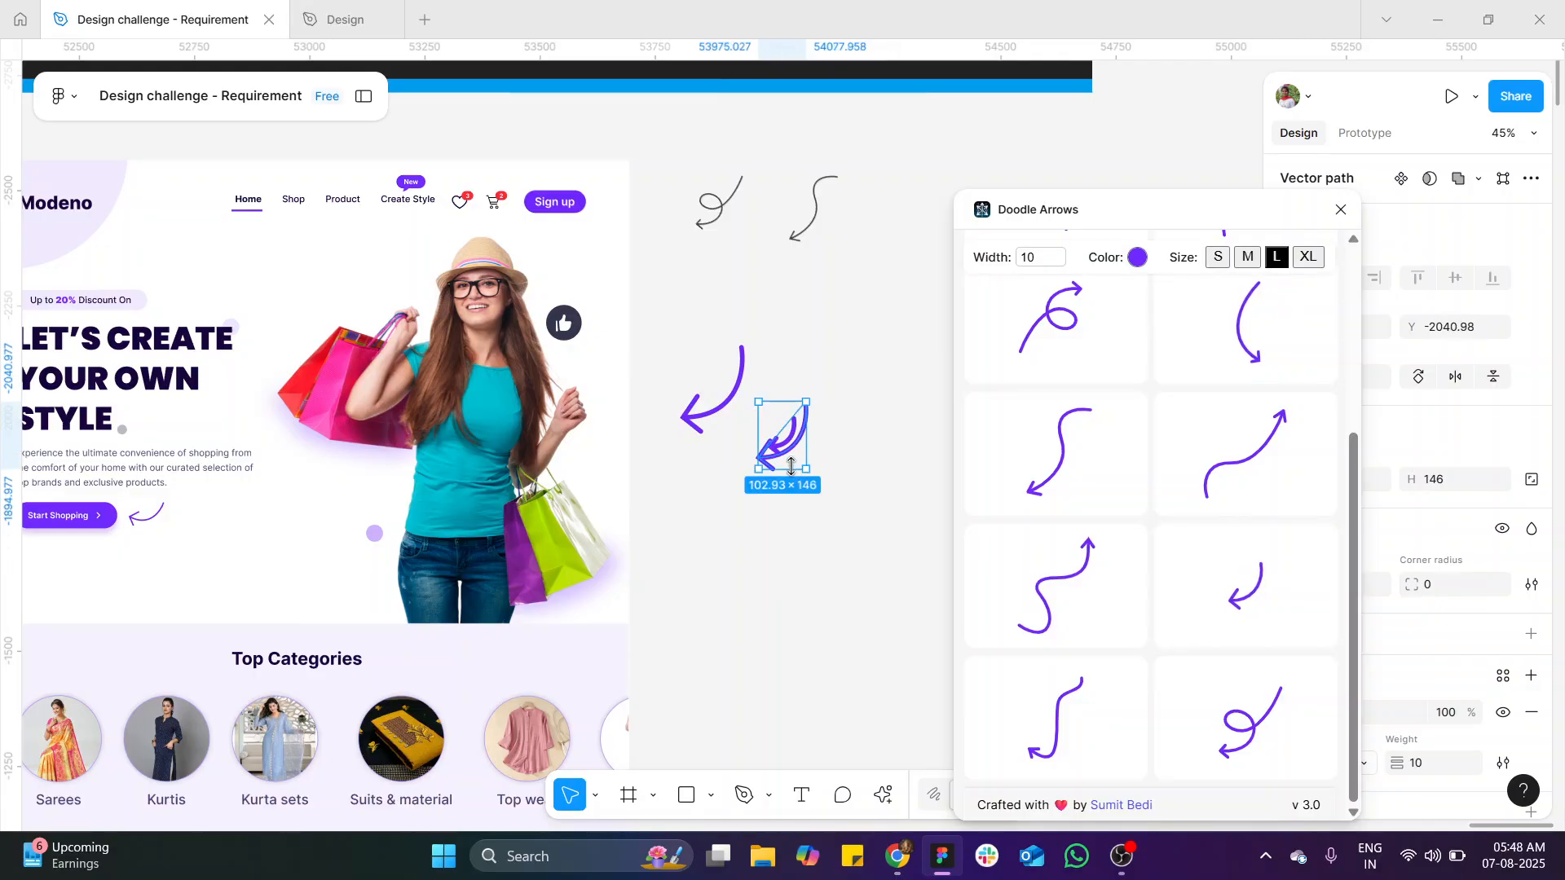
# Step: Move the size L arrow off the small one and shift all three purple arrows slightly together
pyautogui.moveTo(790, 467); pyautogui.dragTo(683, 342)
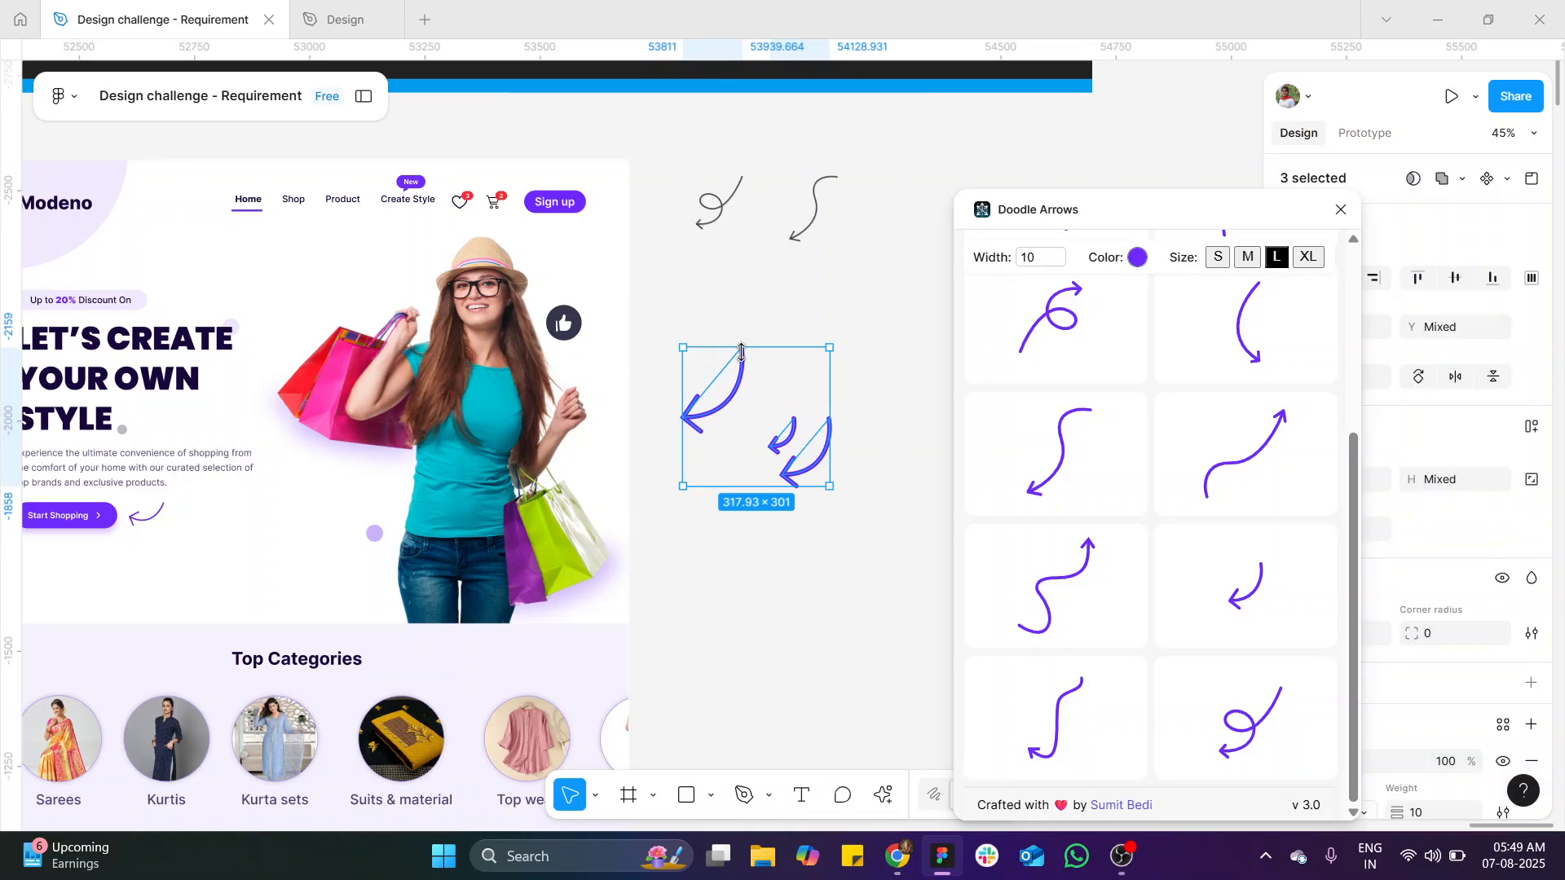
pyautogui.moveTo(811, 468); pyautogui.dragTo(819, 473)
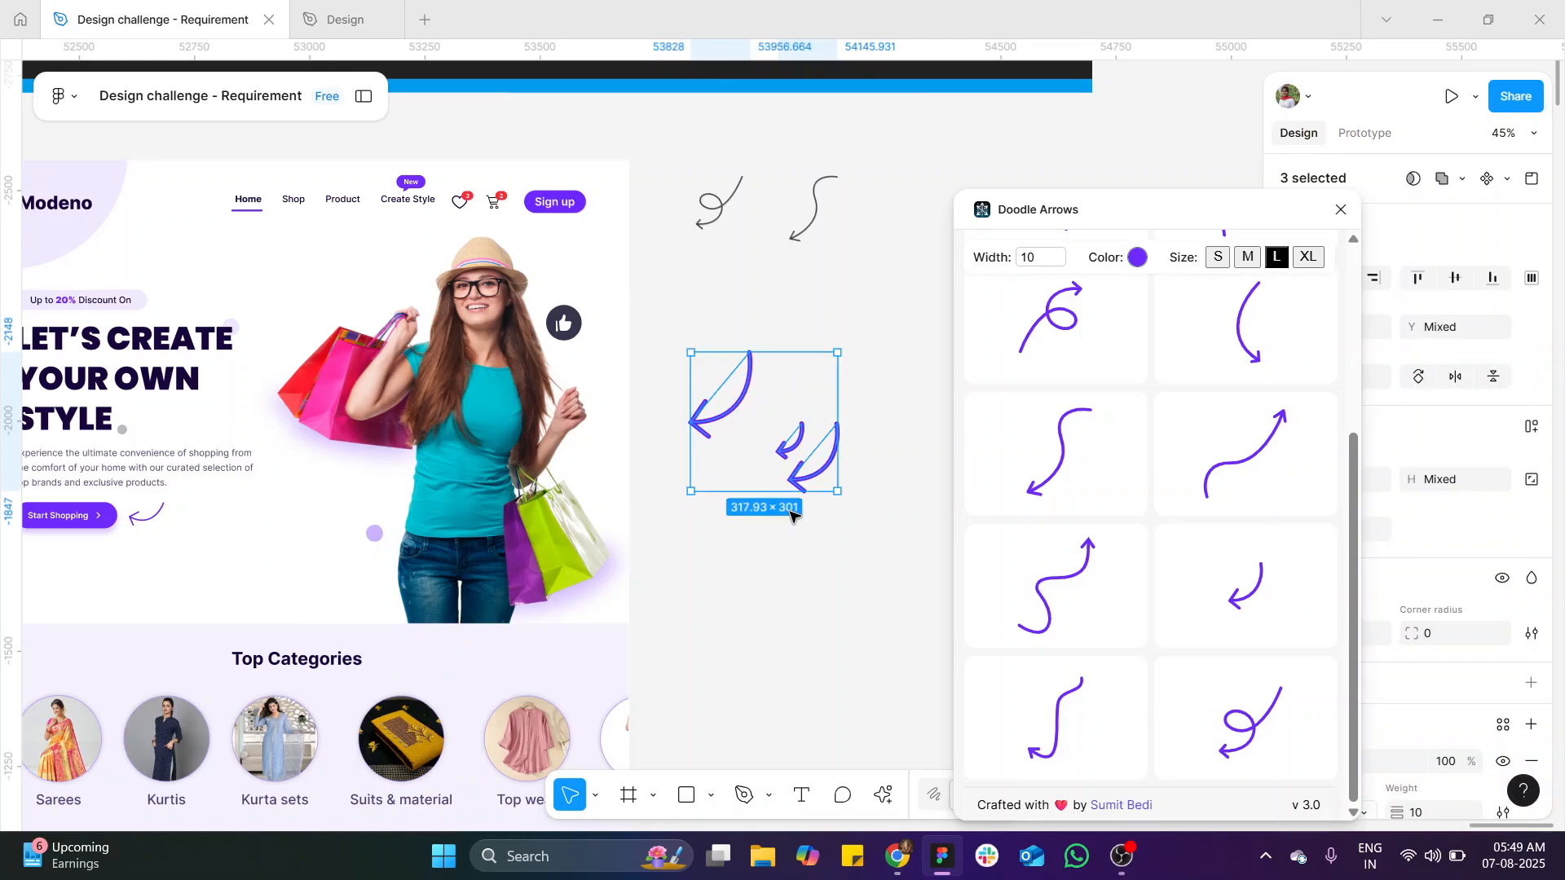
pyautogui.click(807, 578)
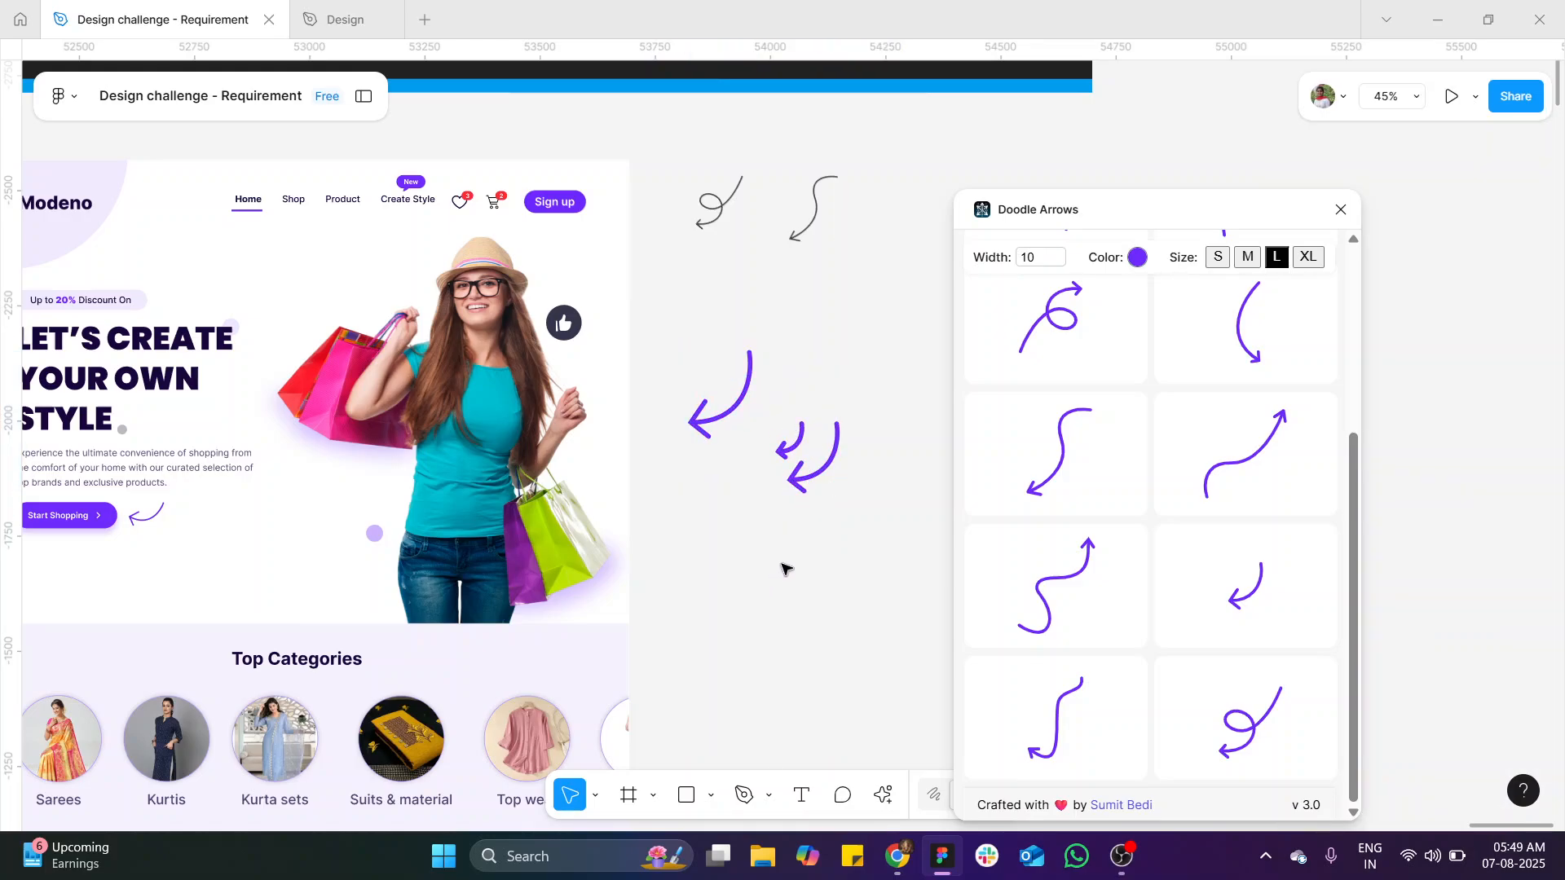
# Step: Place another size L short curved arrow below the three purple arrows and close the plugin
pyautogui.click(1279, 636)
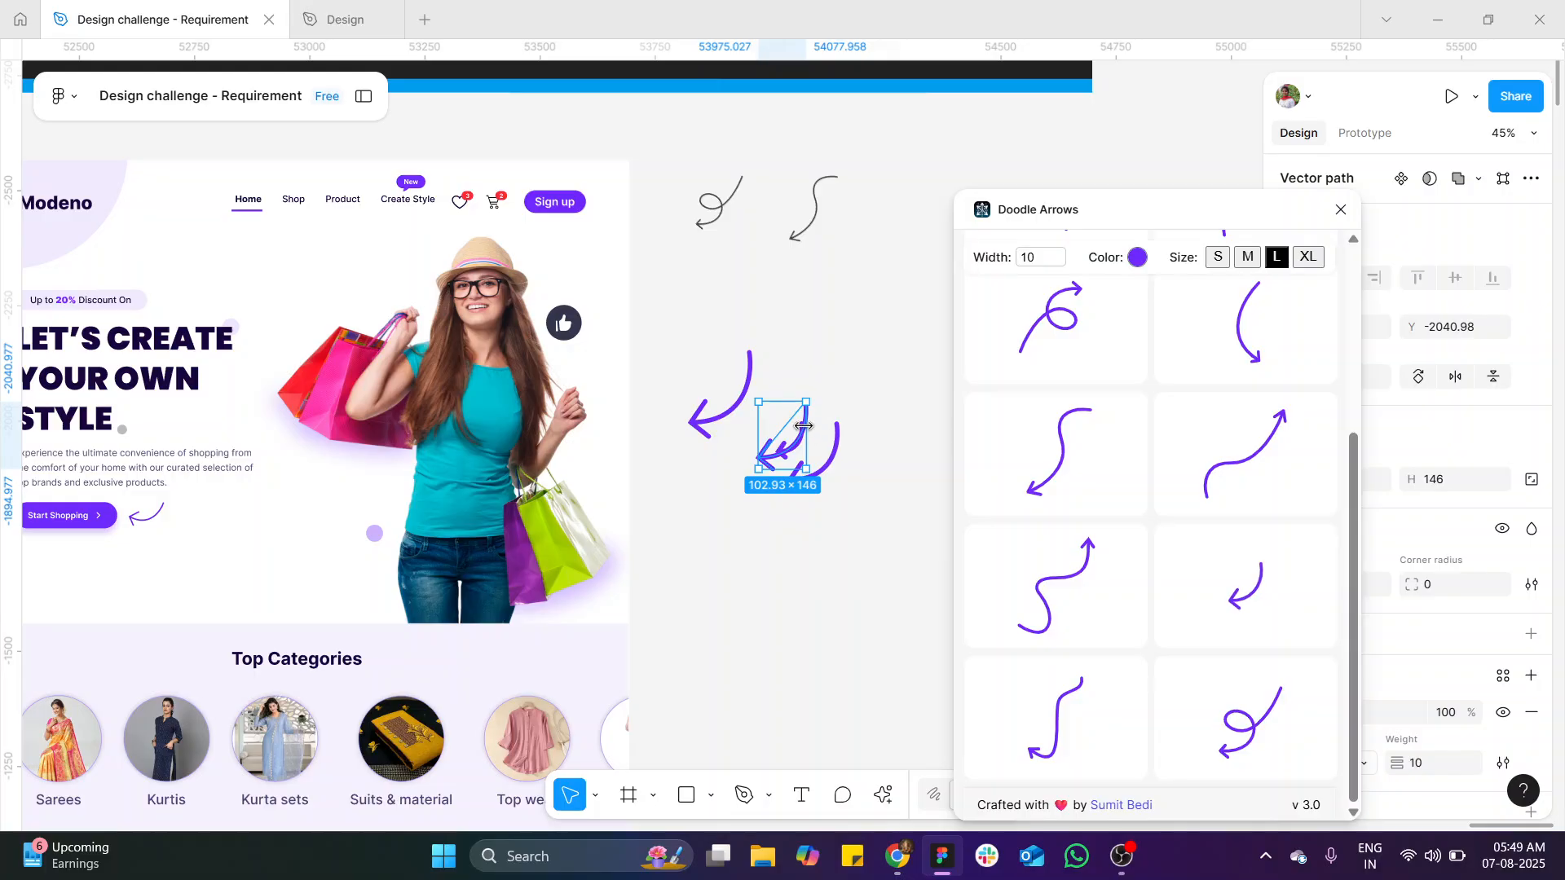
pyautogui.moveTo(799, 524); pyautogui.dragTo(805, 665)
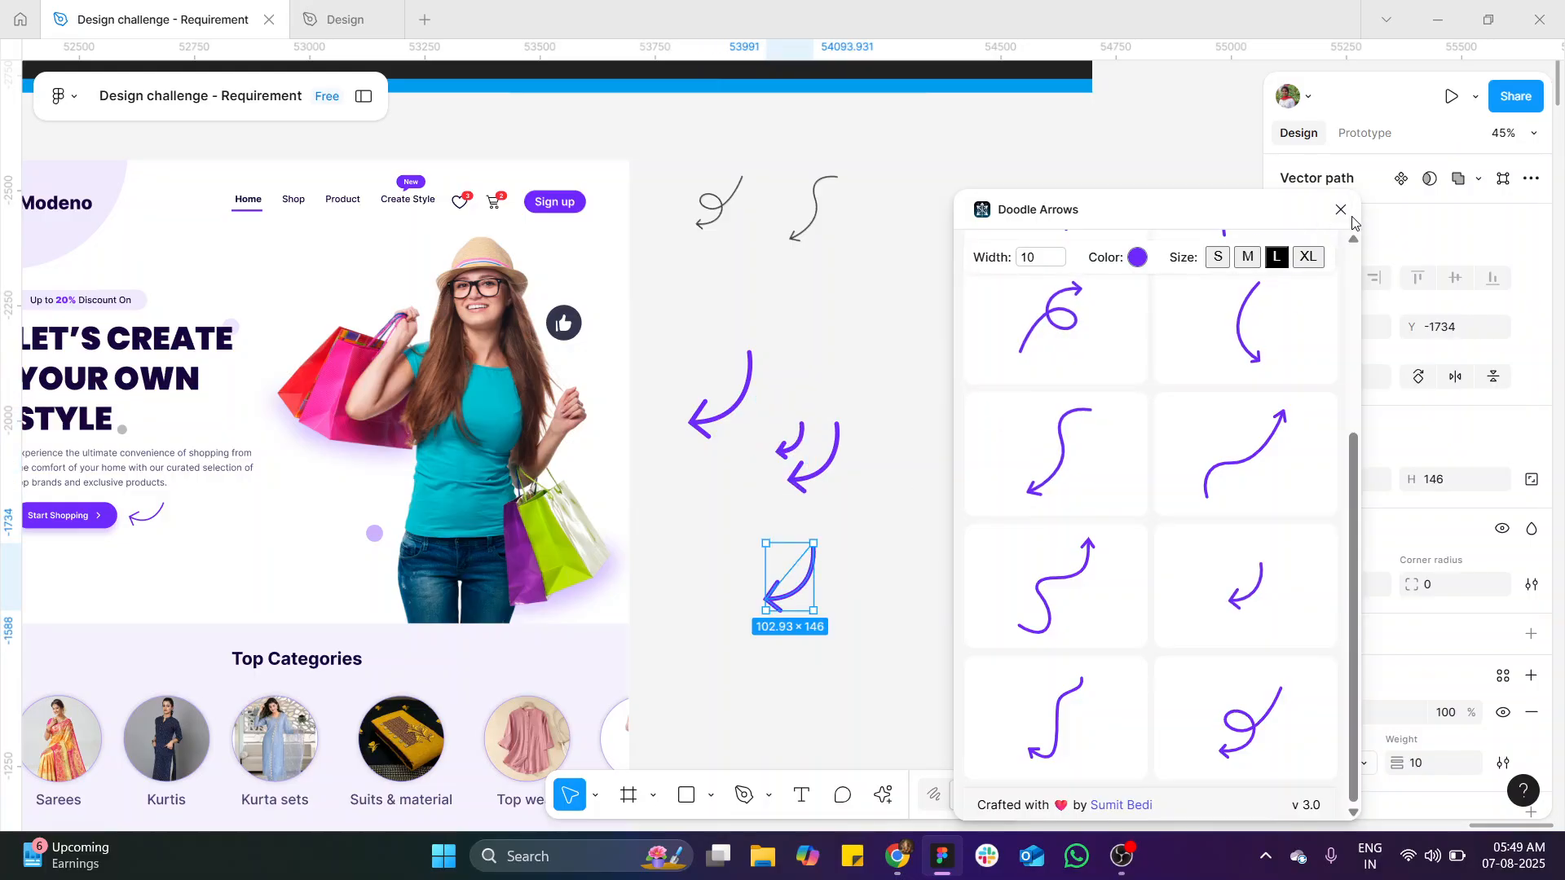
pyautogui.press('Escape')
# Step: Delete the thin purple arrow beside the Start Shopping button in the website mockup
pyautogui.hscroll(-4, 489, 489)
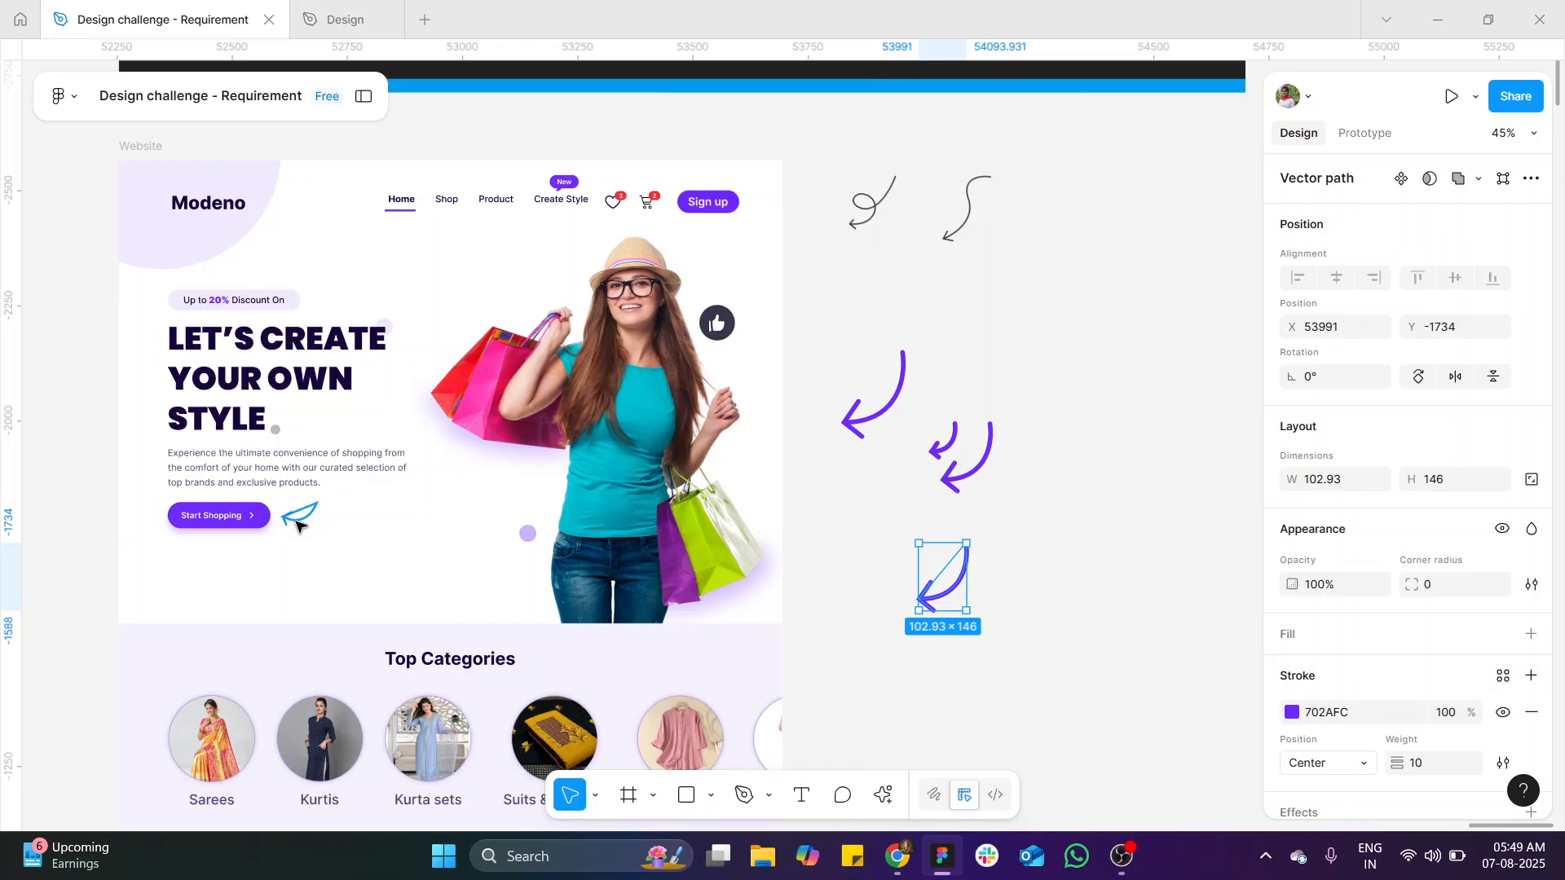
pyautogui.press('Escape')
pyautogui.hscroll(-6, 1141, 416)
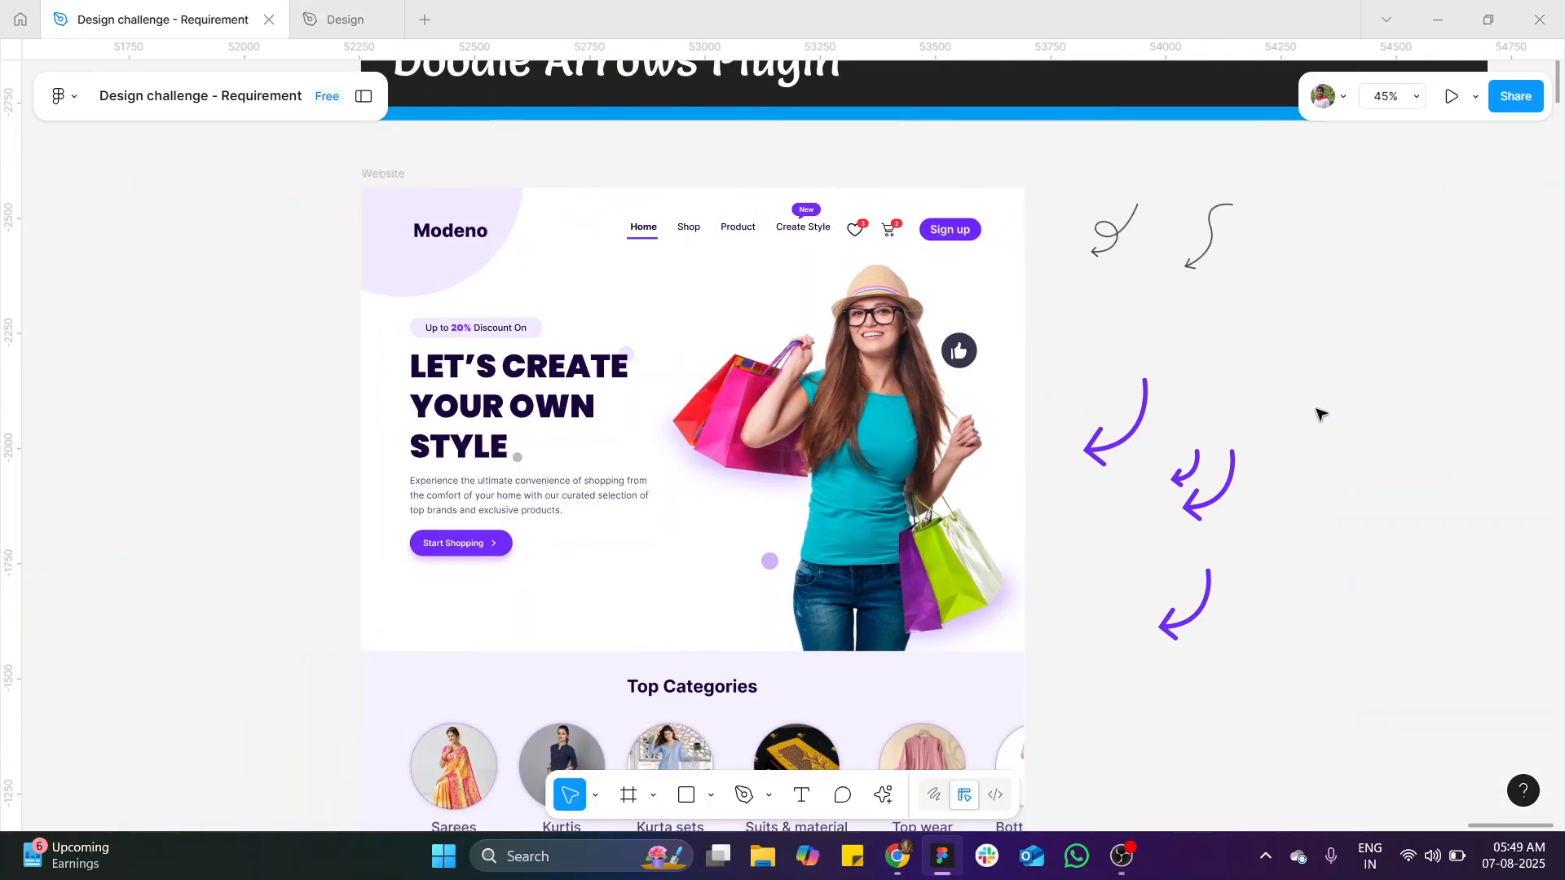
# Step: Move the lowest purple curved arrow into the website mockup beside the Start Shopping button
pyautogui.hscroll(-2, 1322, 414)
pyautogui.moveTo(1210, 592); pyautogui.dragTo(620, 546)
pyautogui.scroll(3, 633, 489)
pyautogui.scroll(2, 658, 451)
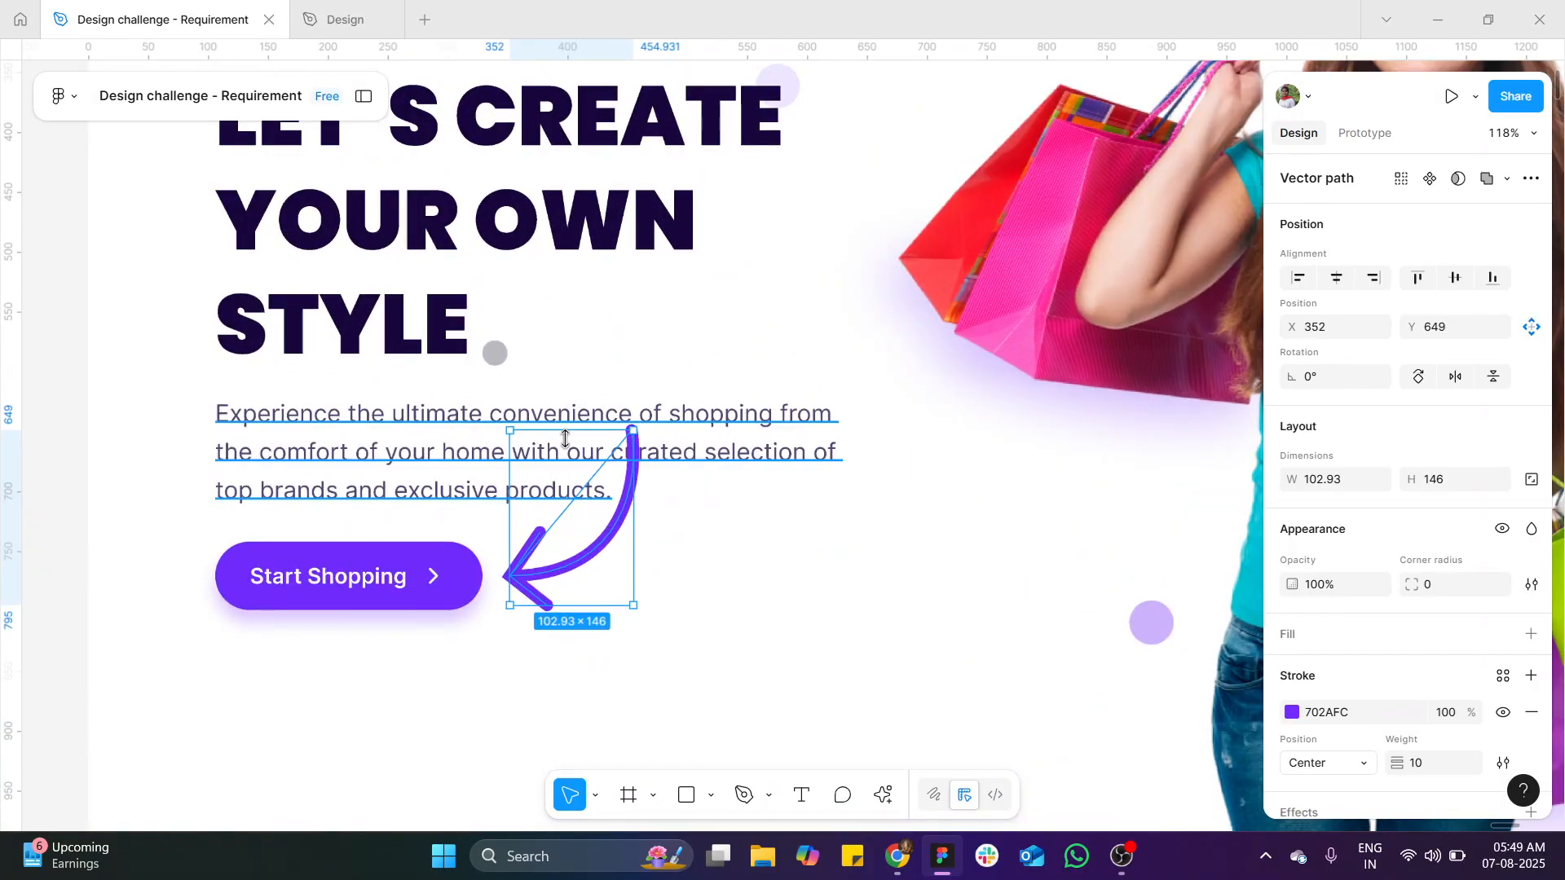
# Step: Scale the curved arrow beside the Start Shopping button down to about 71 × 101 and rotate it to about -28°
pyautogui.press('k')
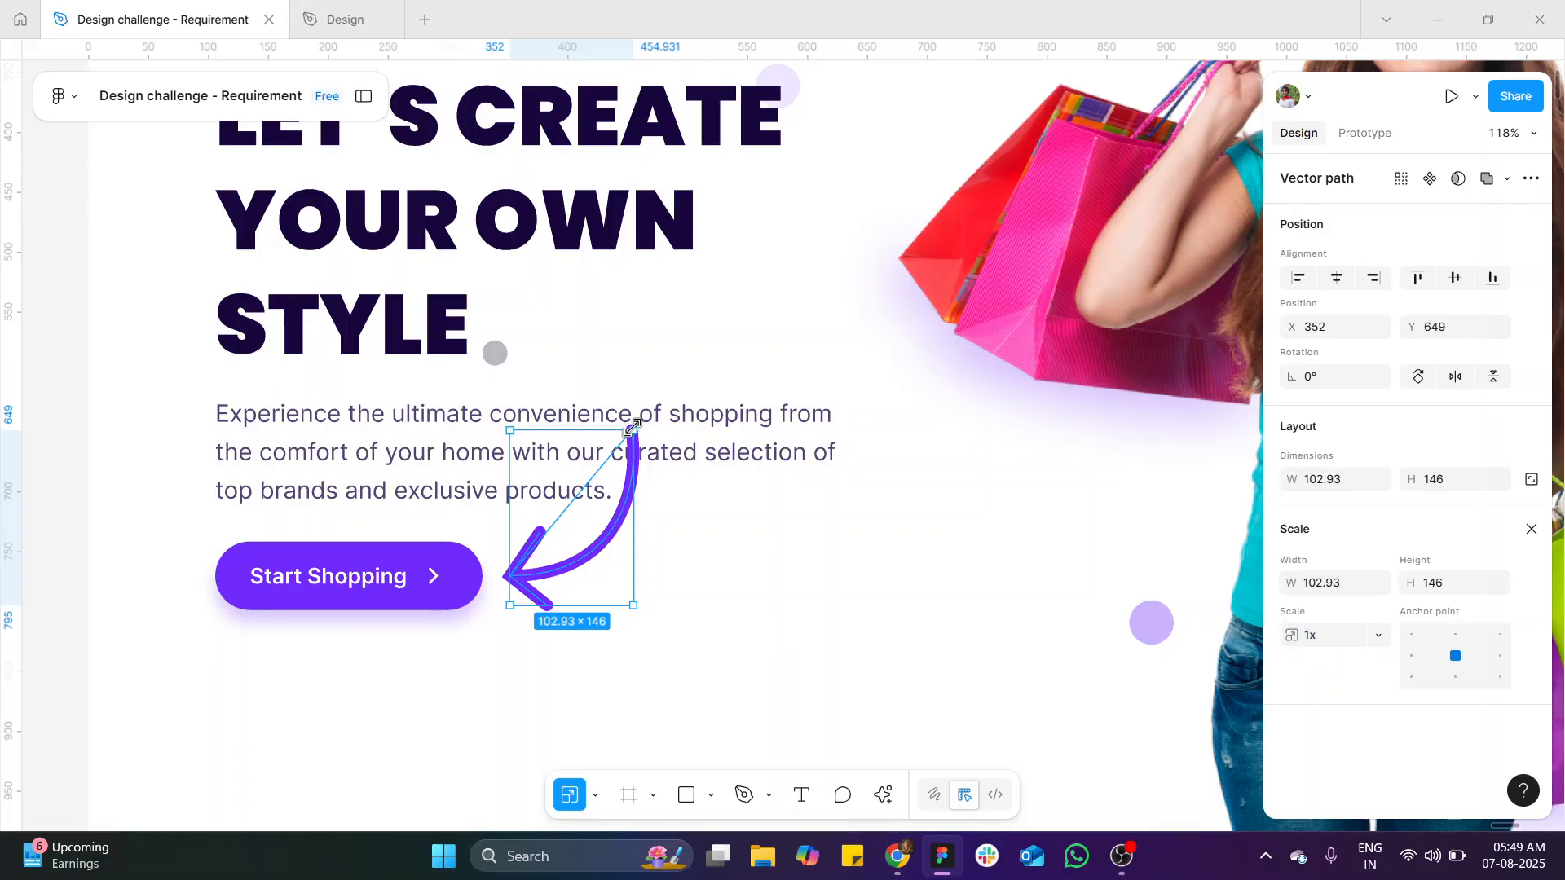
pyautogui.moveTo(633, 427); pyautogui.dragTo(596, 529)
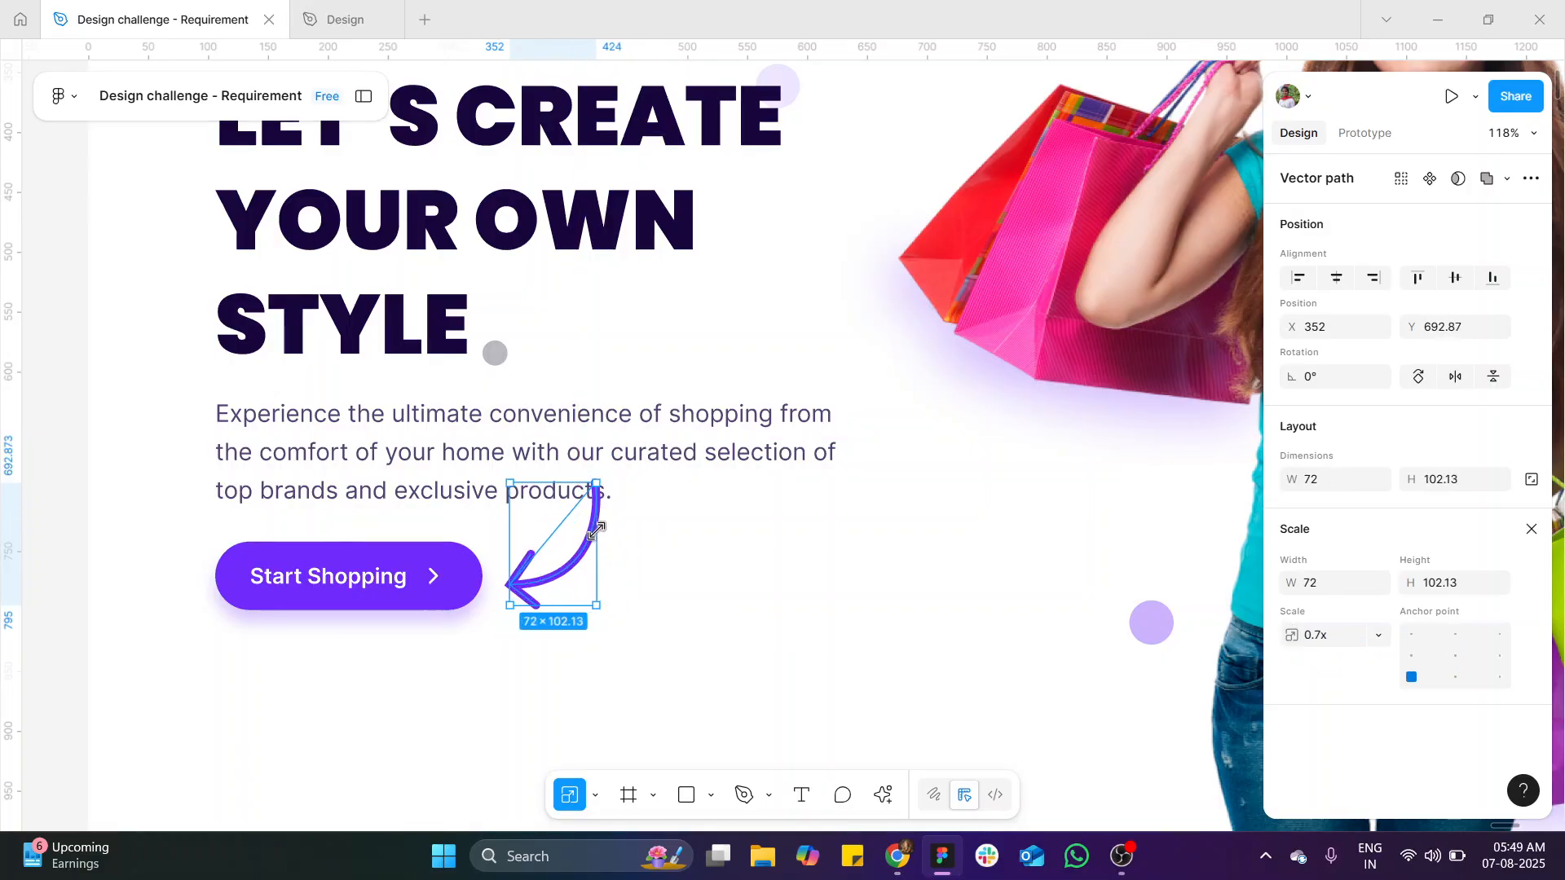
pyautogui.moveTo(597, 477); pyautogui.dragTo(600, 541)
pyautogui.scroll(-5, 809, 467)
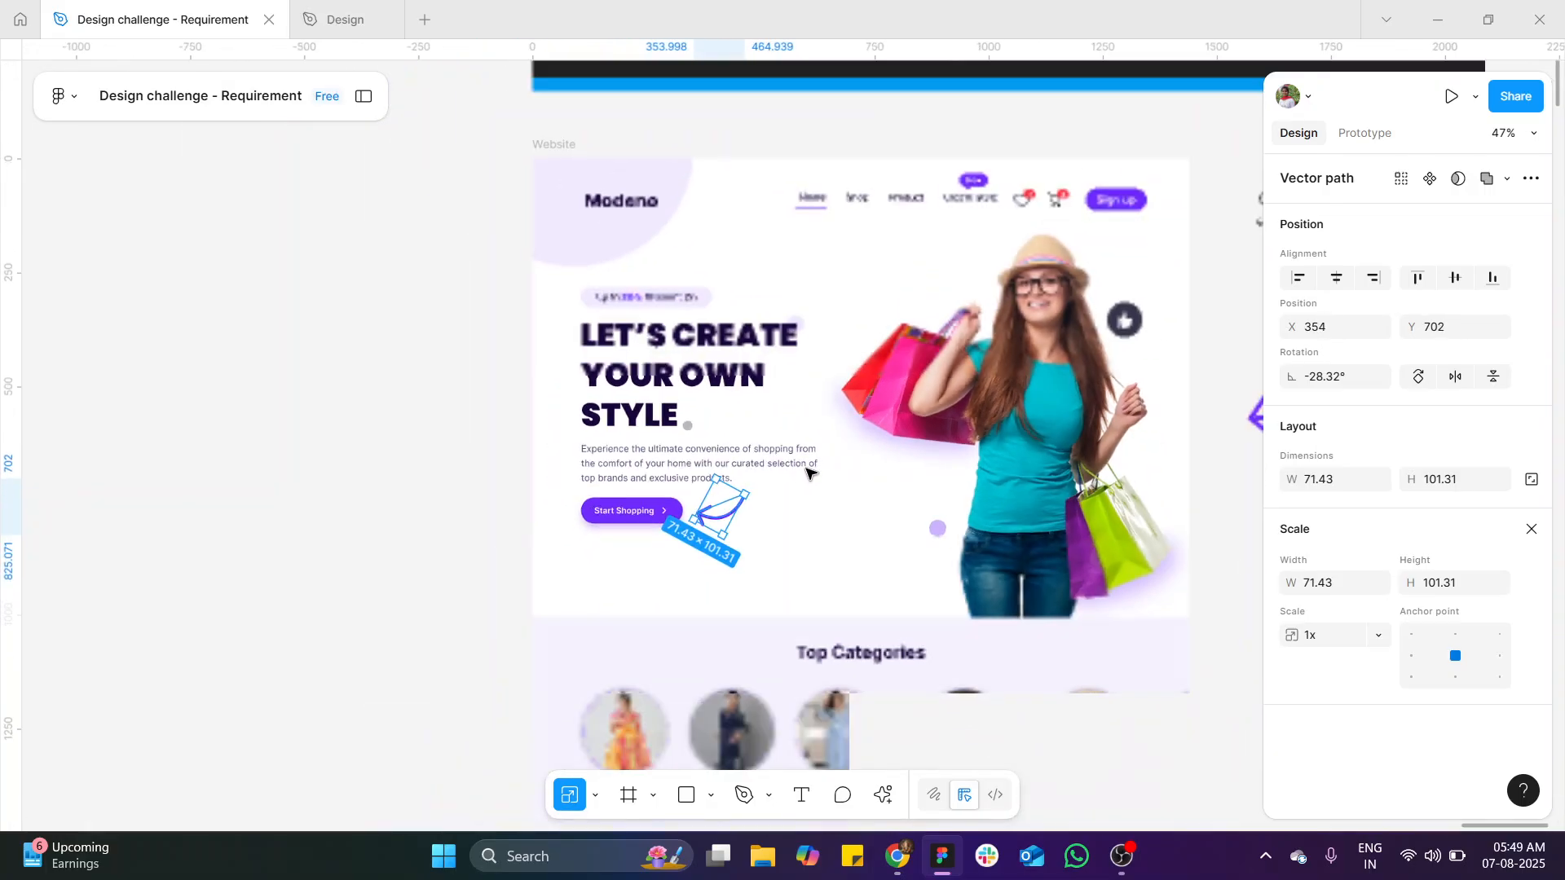
pyautogui.click(1092, 496)
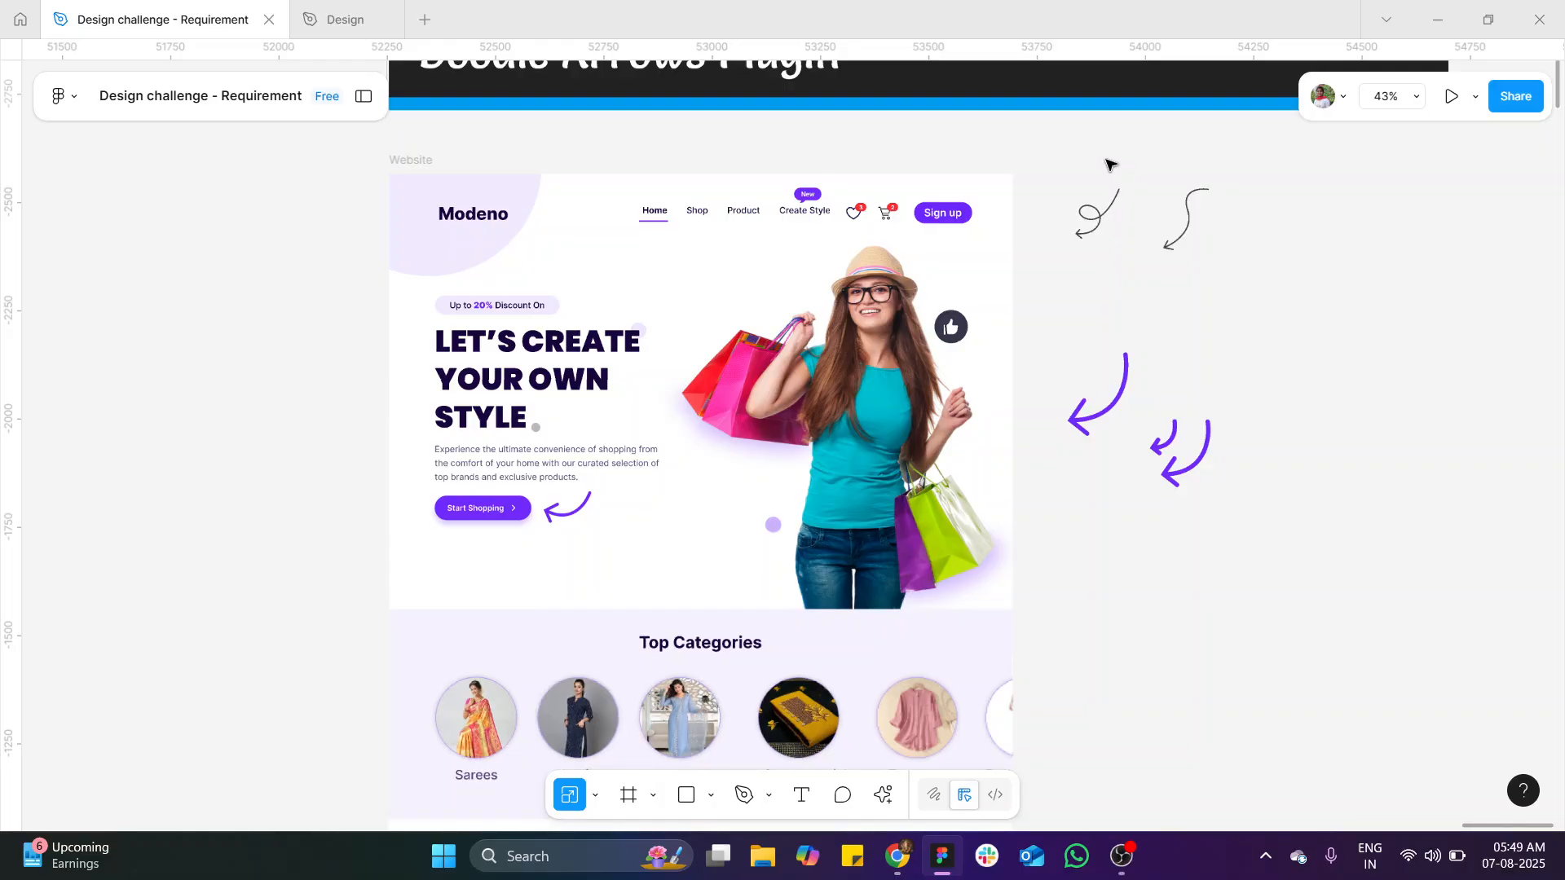
# Step: Bring the thin looped arrow into the website mockup and move the purple curved arrow out to the empty canvas beside it
pyautogui.moveTo(1094, 235); pyautogui.dragTo(654, 527)
pyautogui.scroll(5, 654, 527)
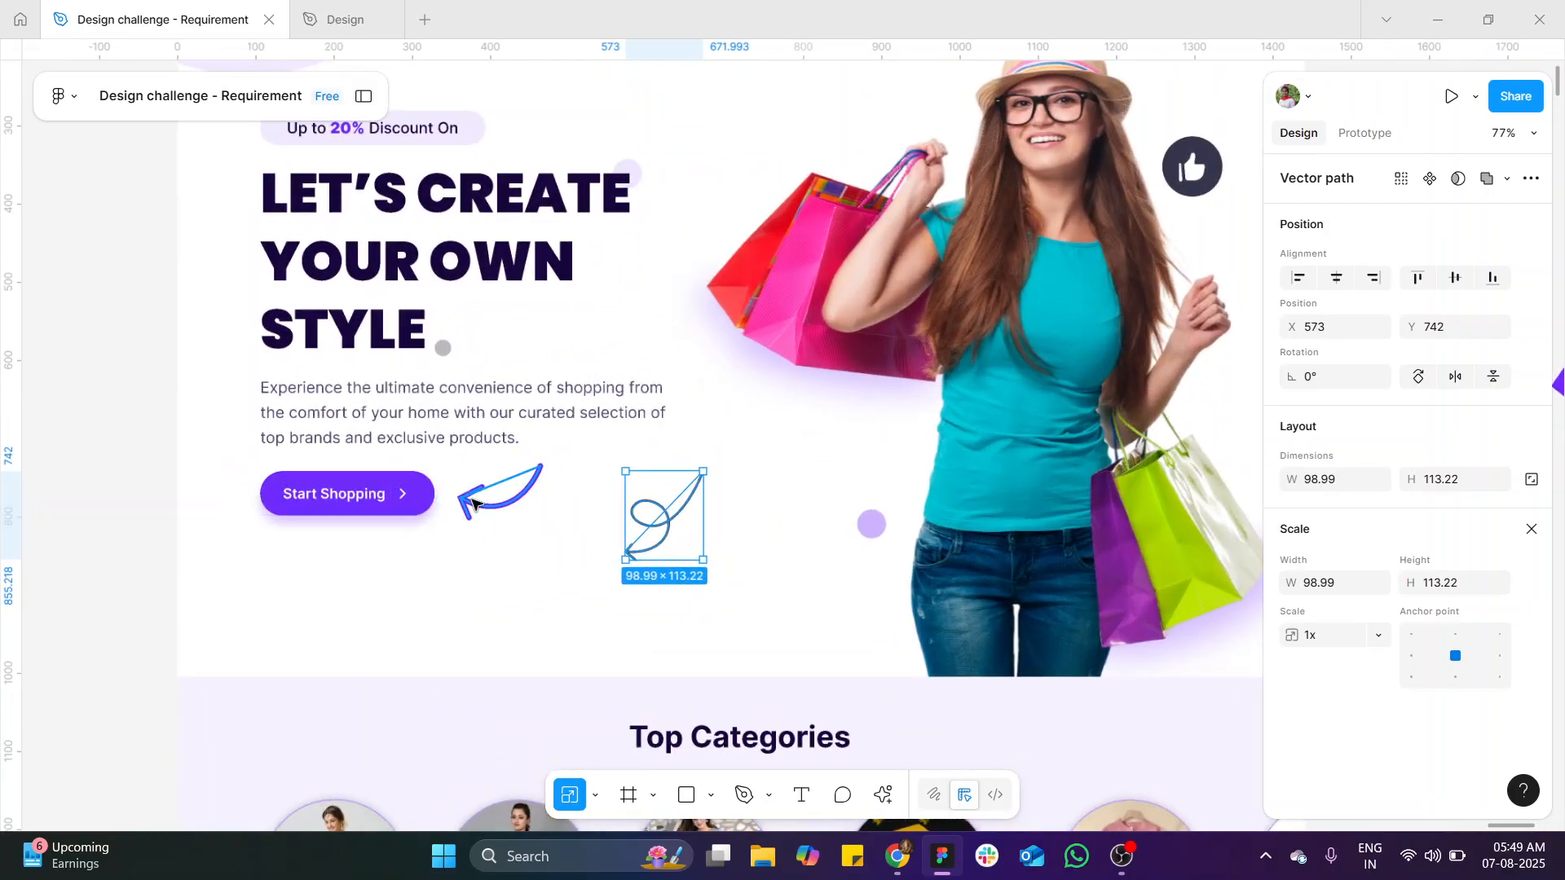
pyautogui.click(475, 503)
pyautogui.scroll(-3, 494, 499)
pyautogui.moveTo(498, 499); pyautogui.dragTo(339, 496)
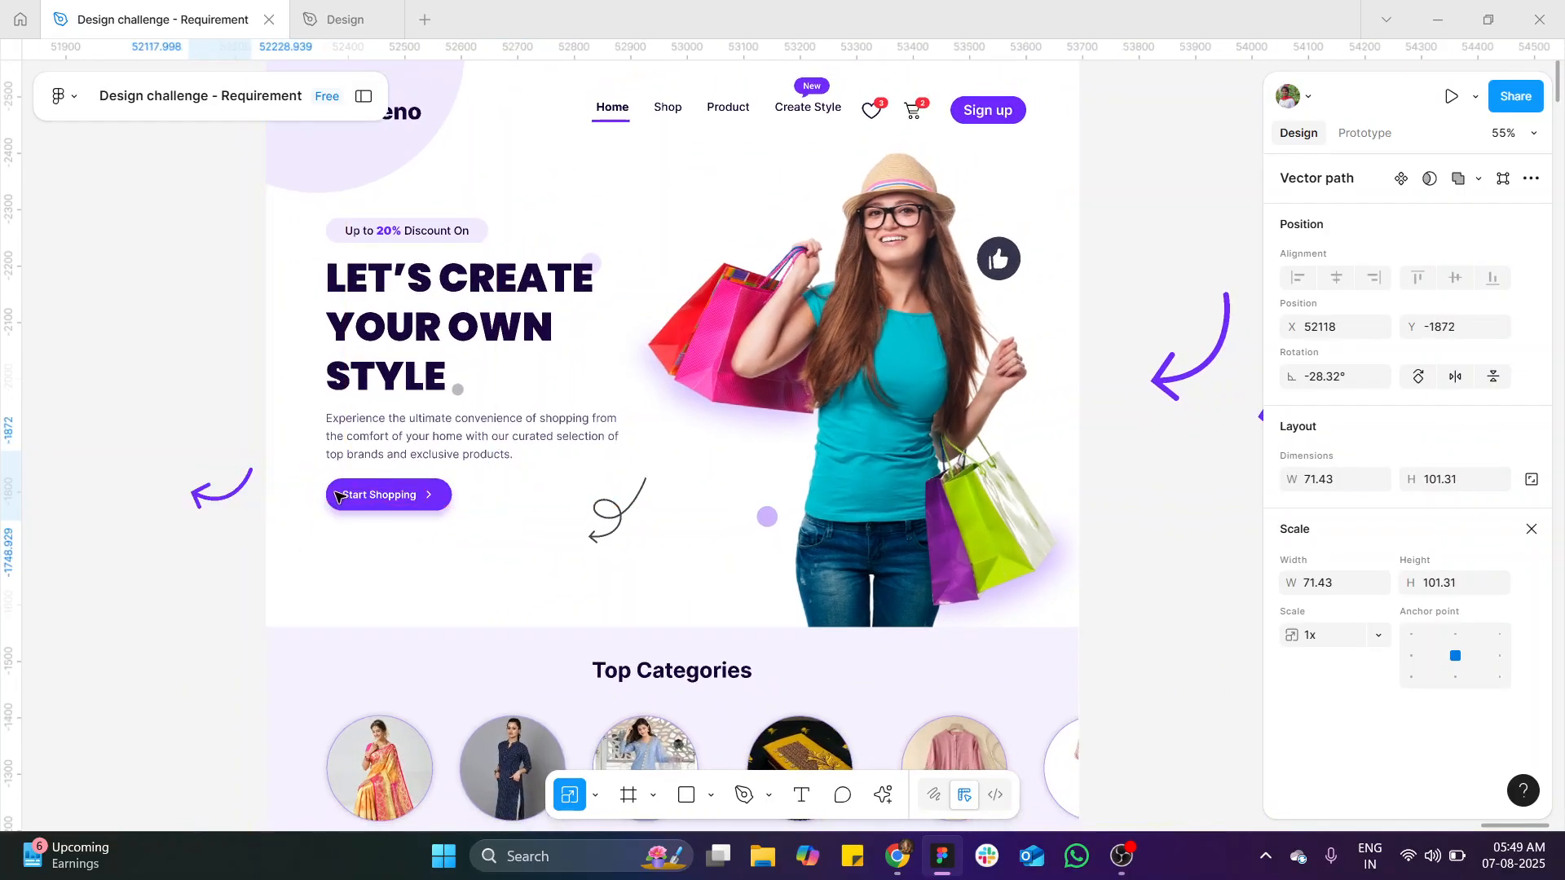
# Step: Place the looped arrow beside the Start Shopping button at X 361, Y 687, rotated to about -22°
pyautogui.click(620, 511)
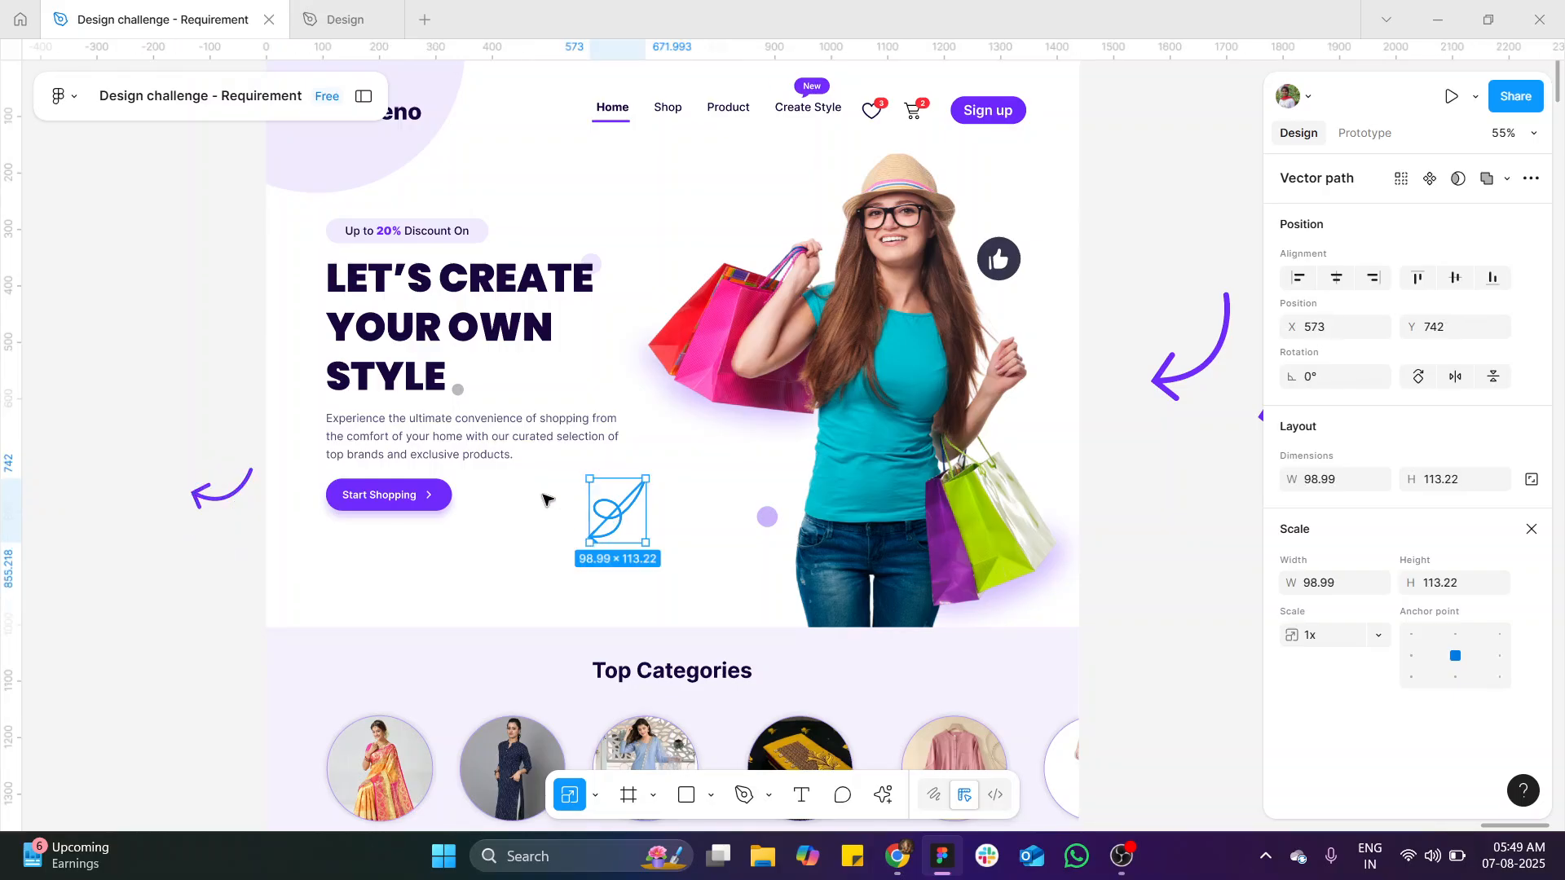
pyautogui.moveTo(619, 524); pyautogui.dragTo(499, 492)
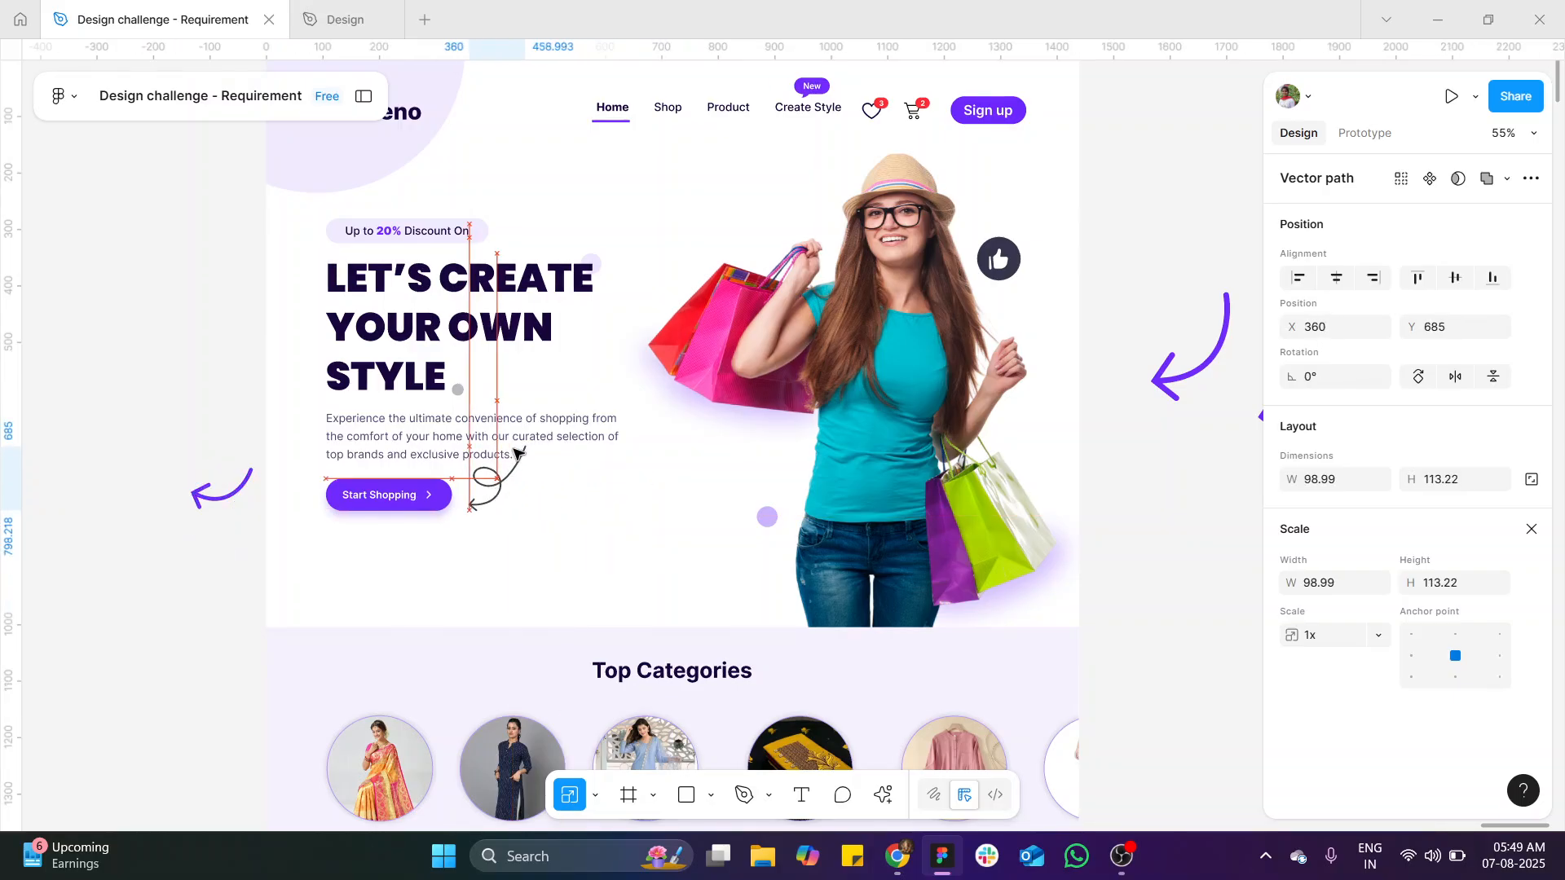
pyautogui.scroll(5, 518, 453)
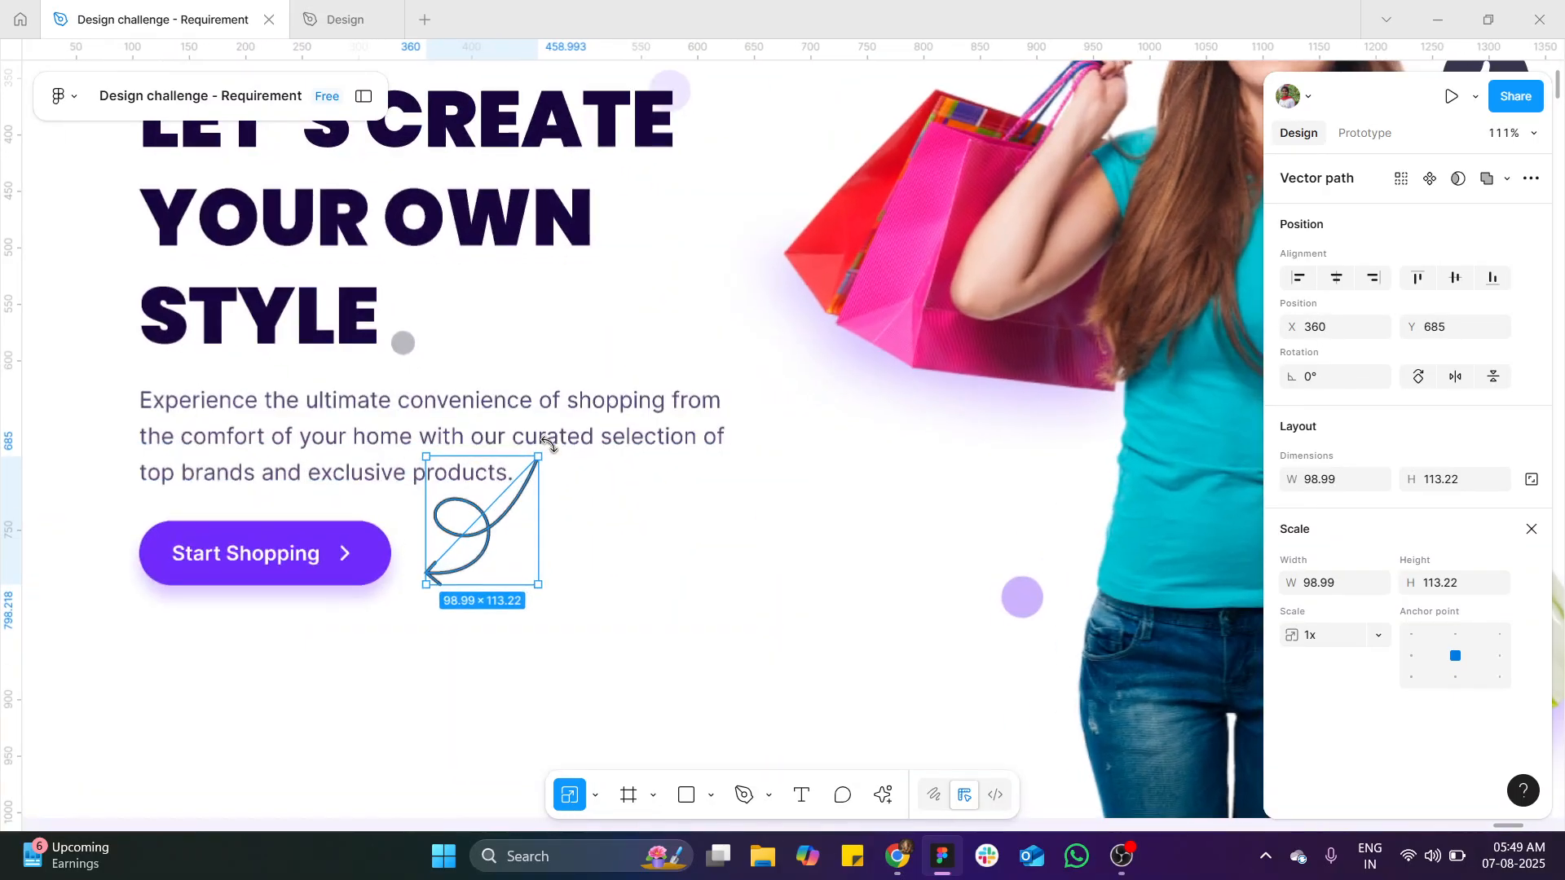
pyautogui.moveTo(549, 466); pyautogui.dragTo(562, 498)
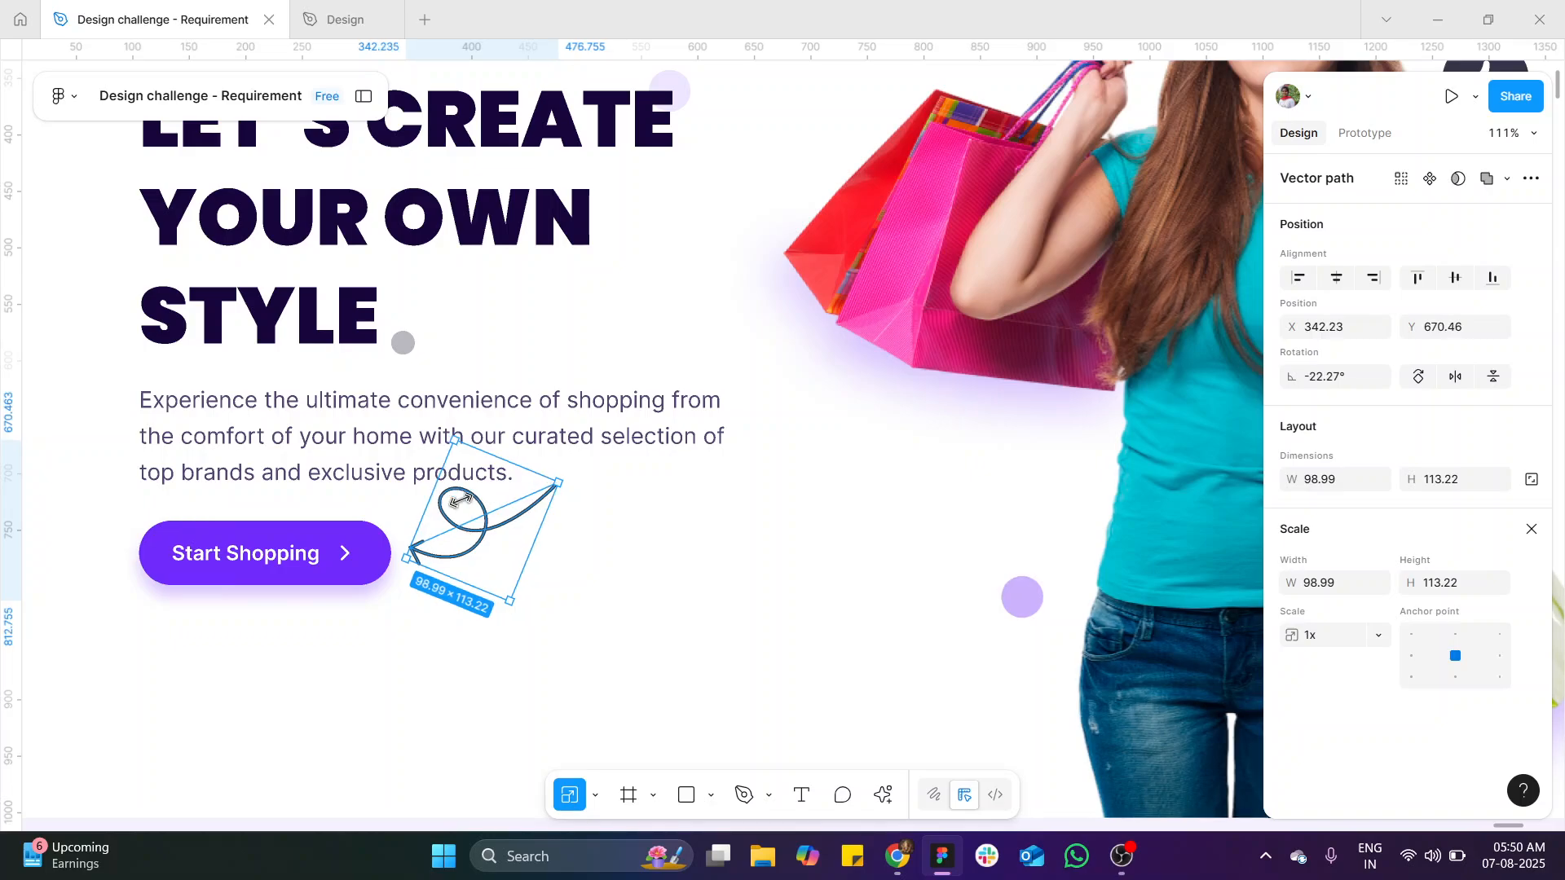
pyautogui.moveTo(451, 517); pyautogui.dragTo(472, 539)
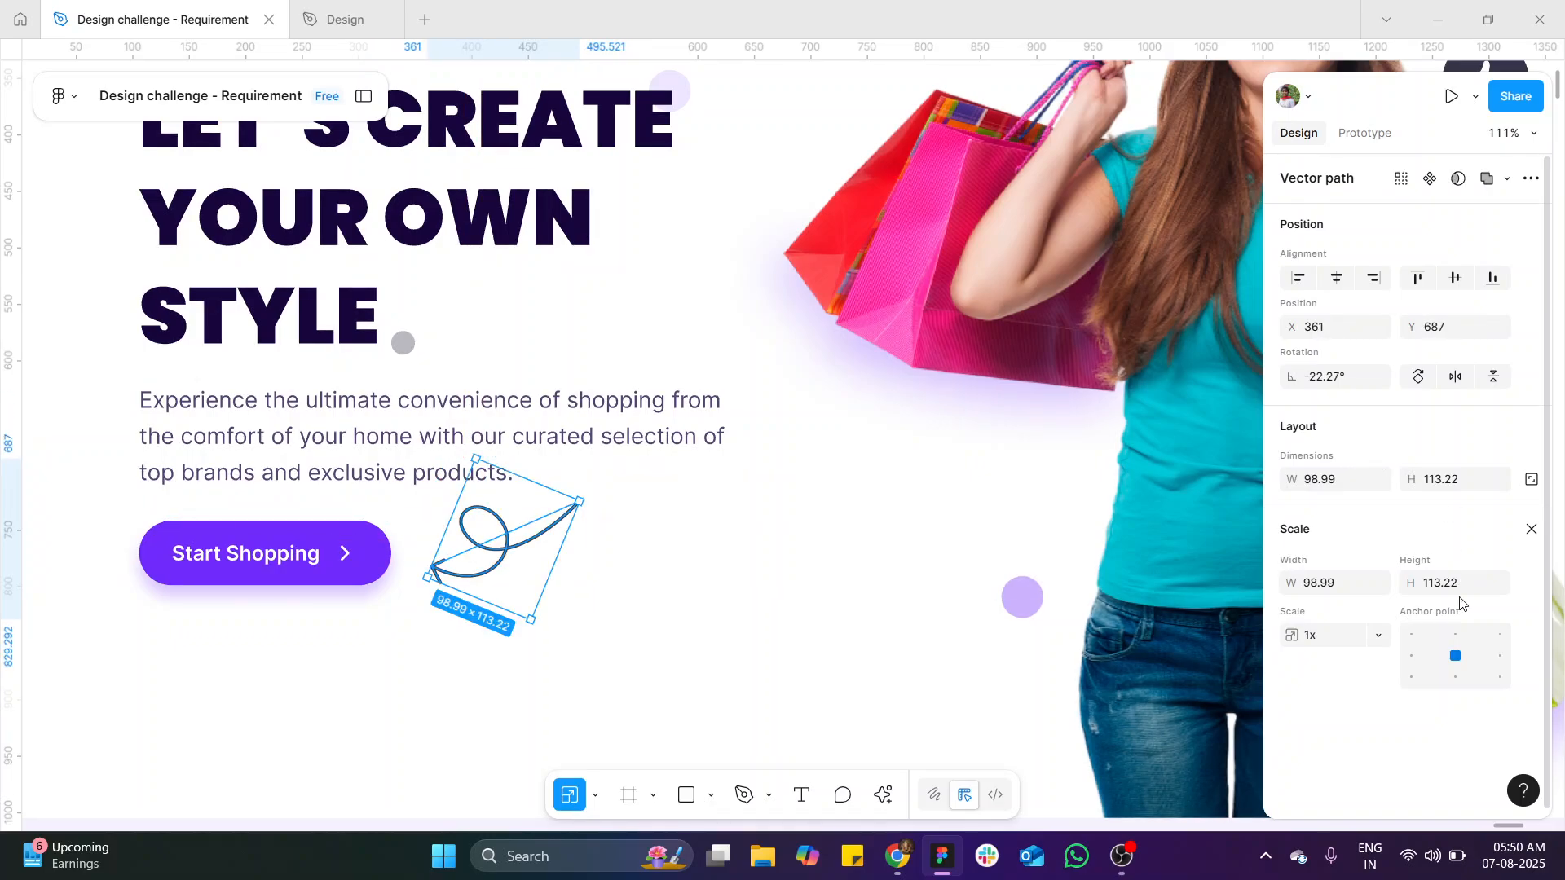
# Step: Sample the Start Shopping button's purple 702AFC for the looped arrow's stroke and set the stroke weight to 4
pyautogui.click(1531, 536)
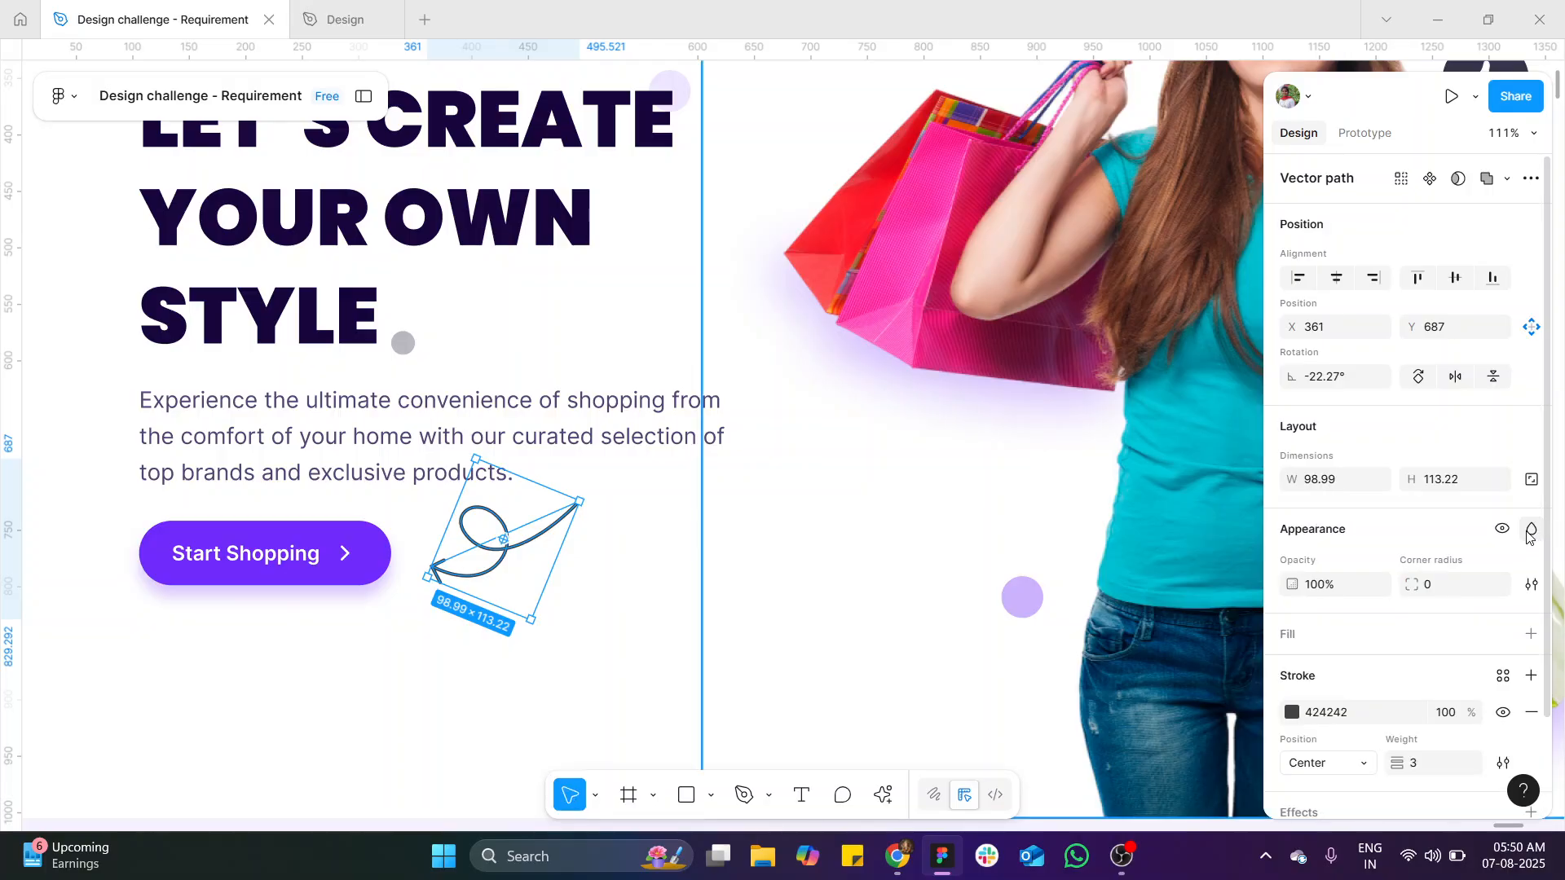
pyautogui.scroll(-2, 1287, 534)
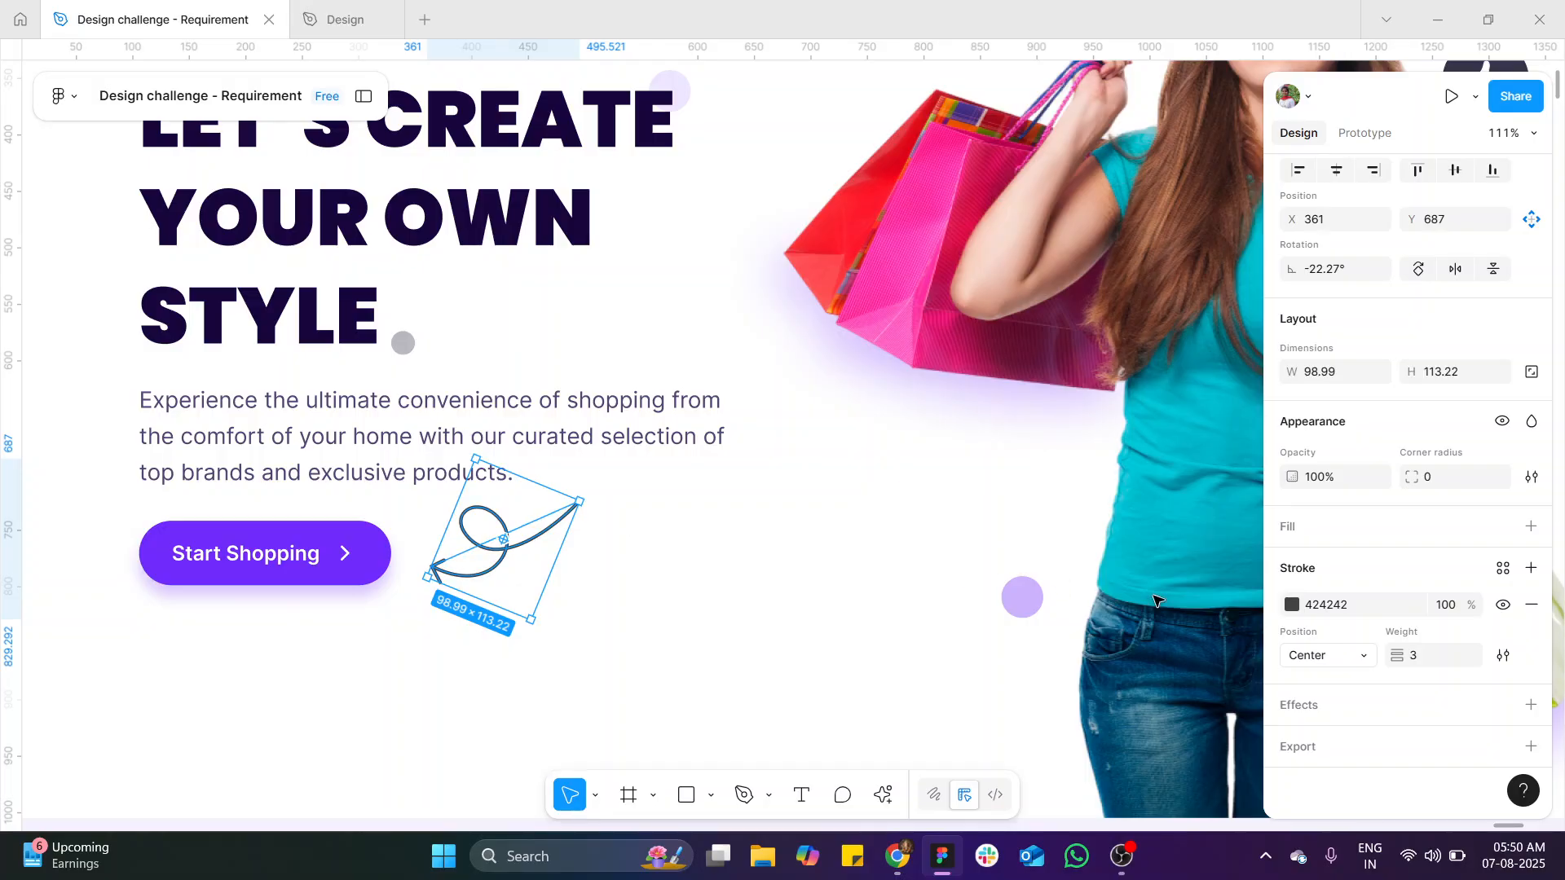
pyautogui.click(1292, 607)
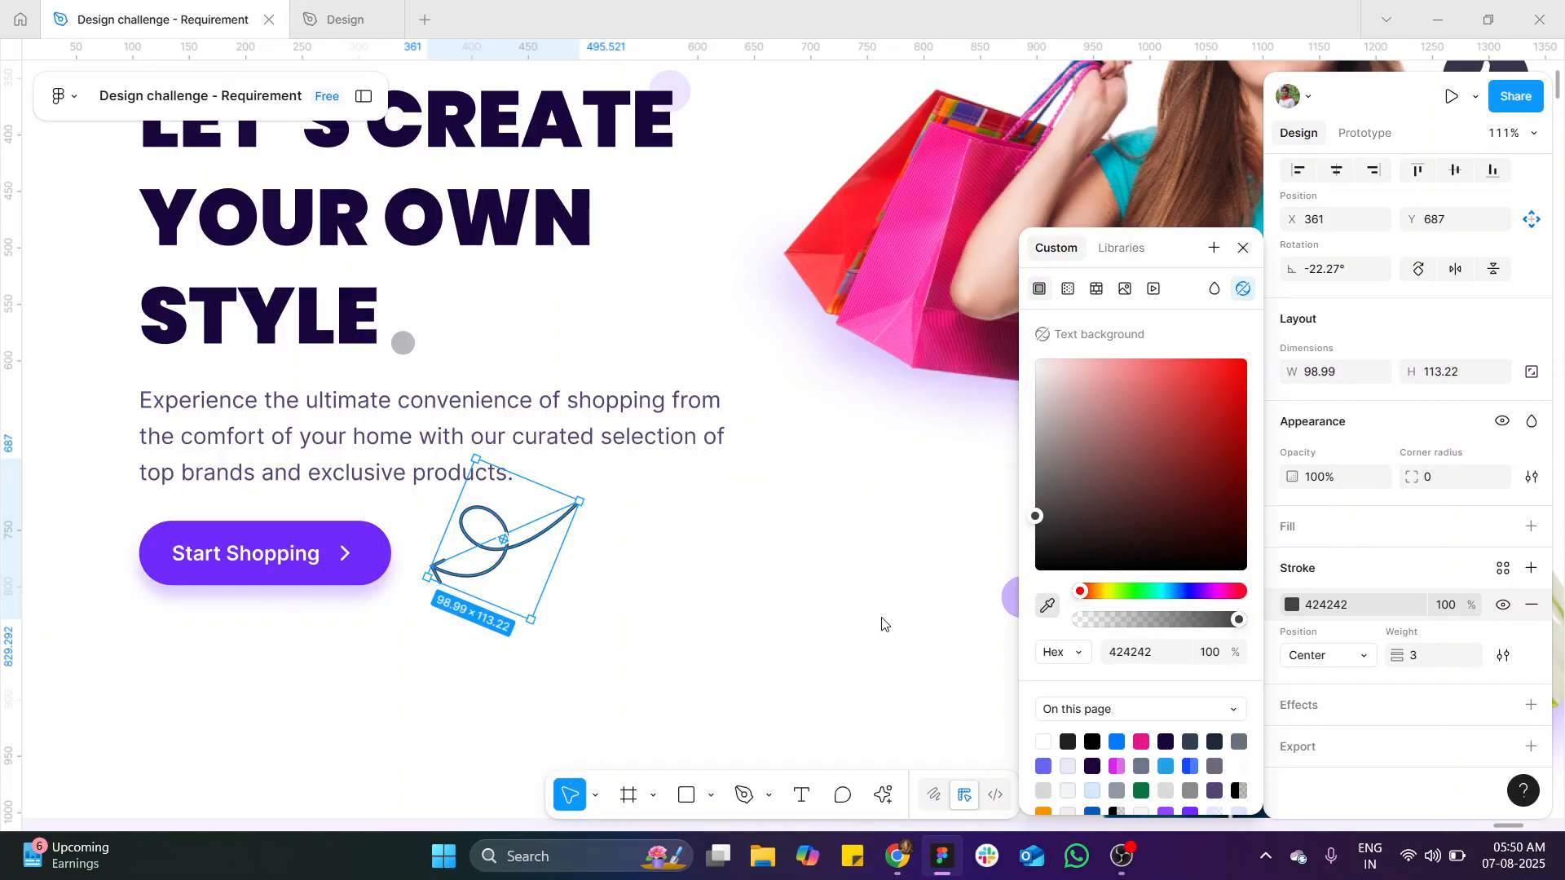
pyautogui.press('i')
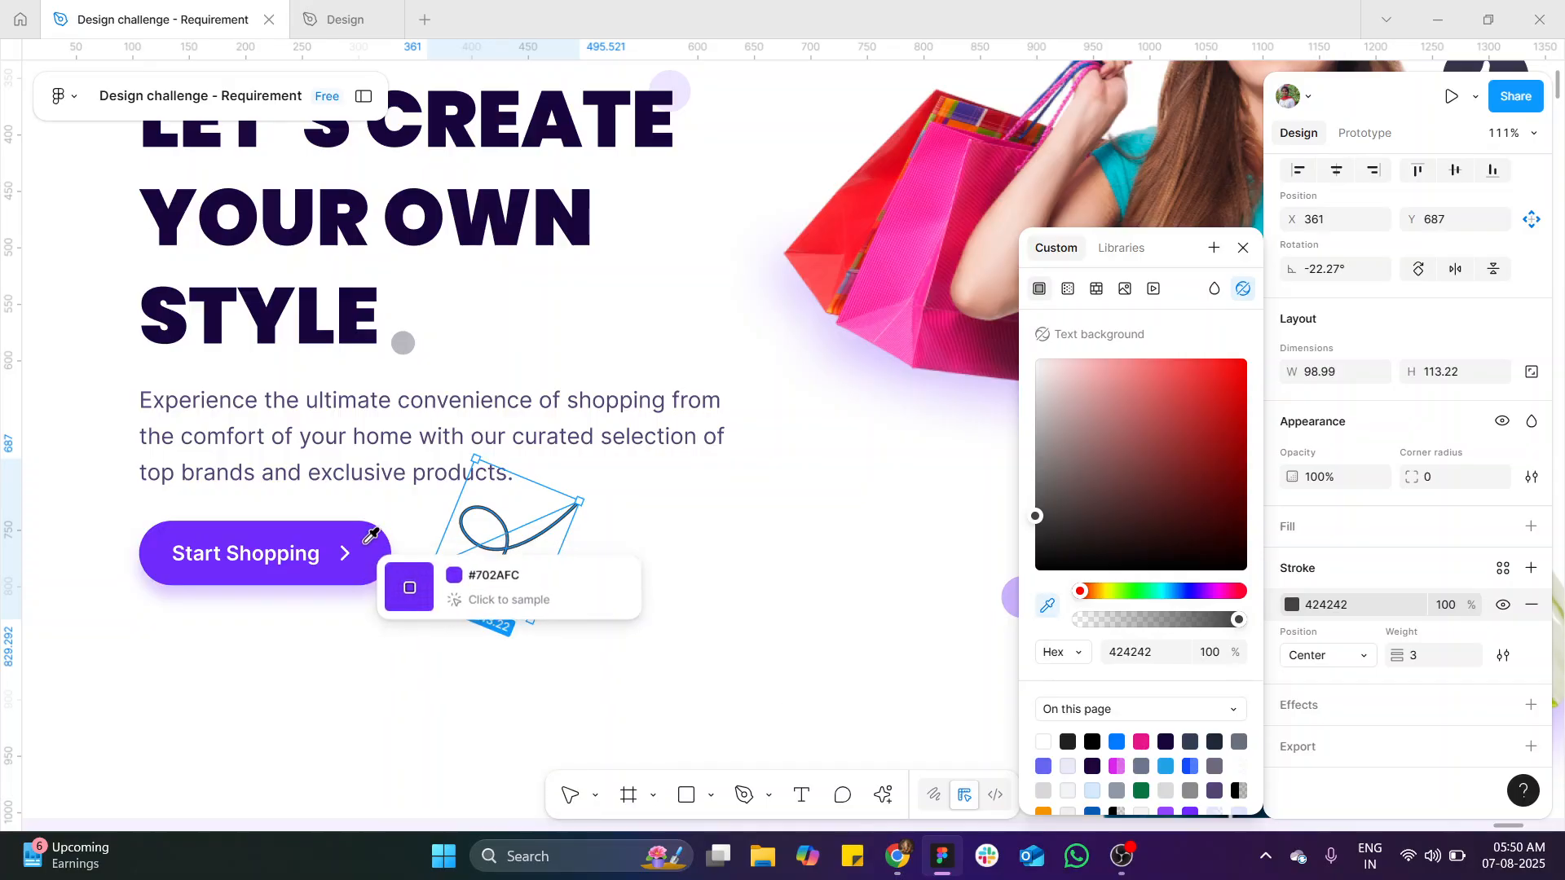
pyautogui.click(368, 539)
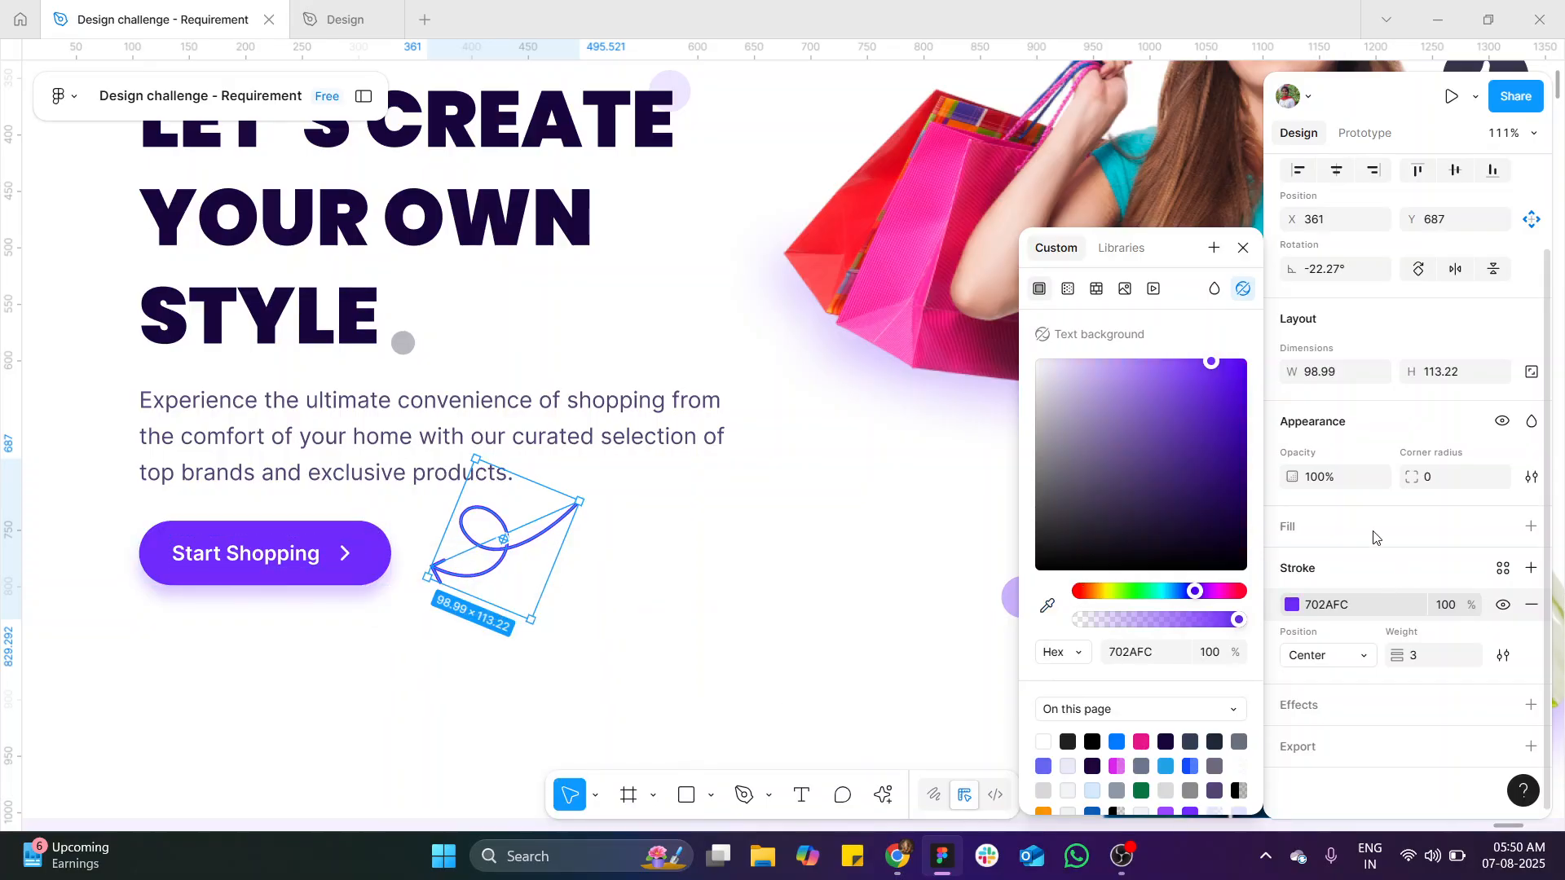
pyautogui.click(1245, 249)
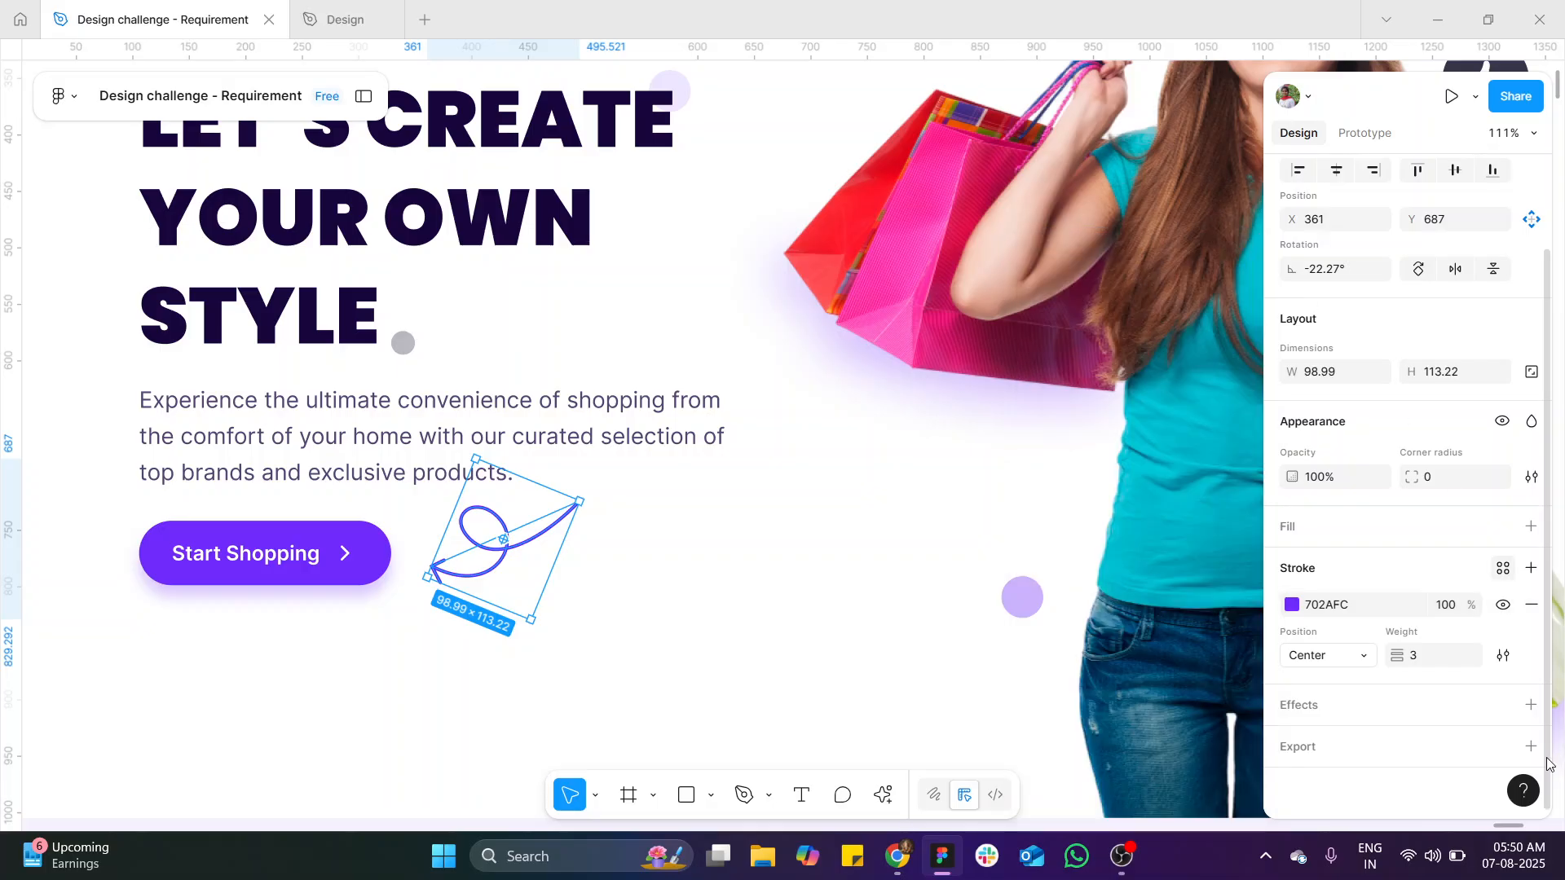
pyautogui.moveTo(1397, 655)
pyautogui.mouseDown()
pyautogui.moveTo(1459, 655)
pyautogui.moveTo(1414, 657)
pyautogui.mouseUp()
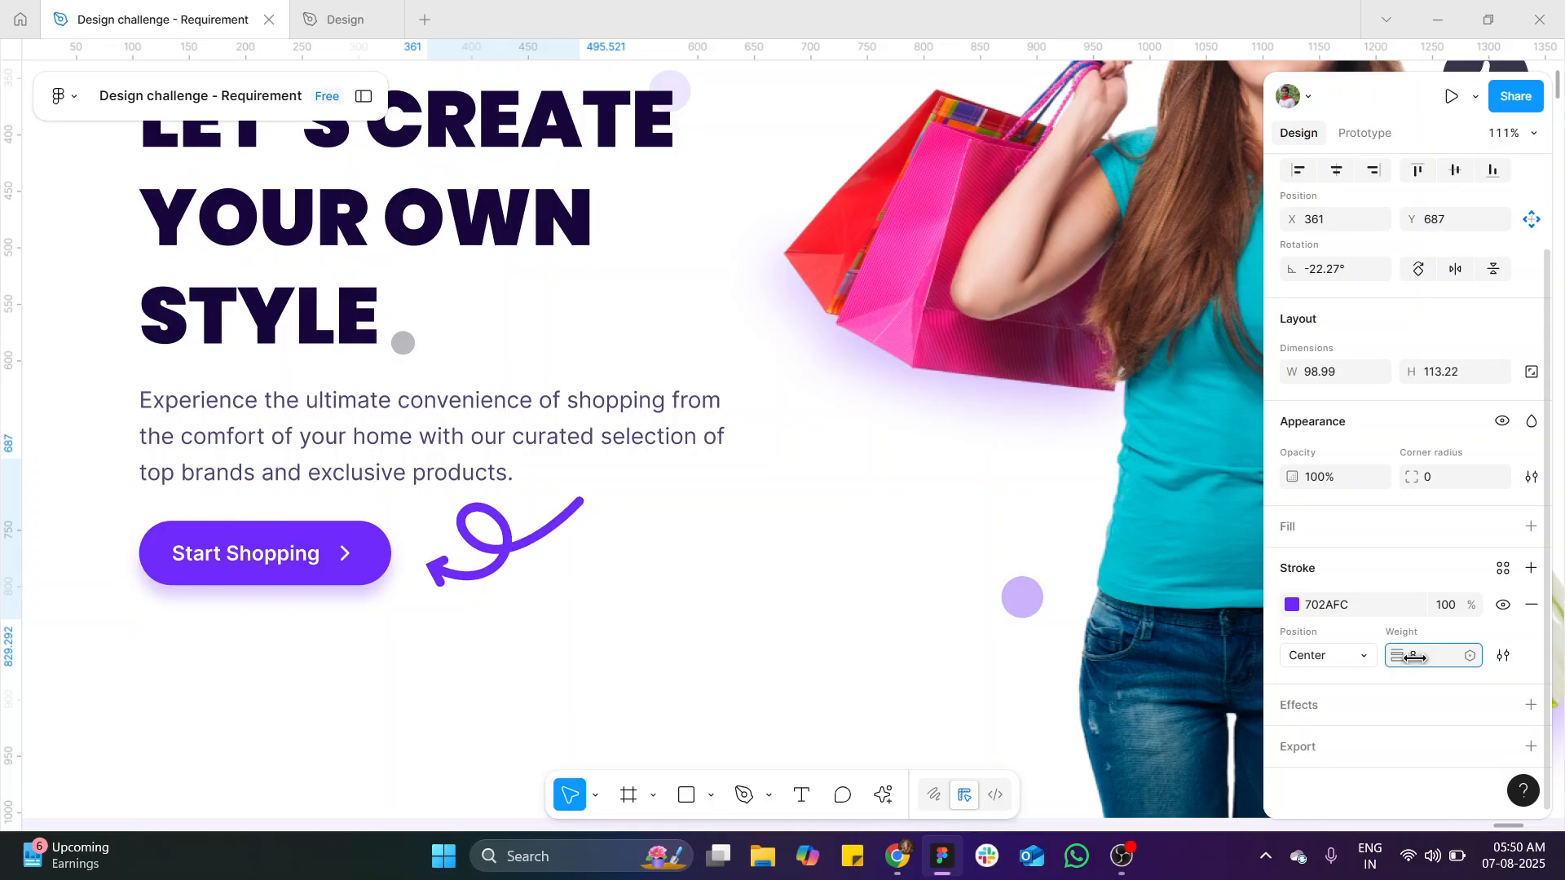
pyautogui.moveTo(1416, 657)
pyautogui.mouseDown()
pyautogui.moveTo(1433, 657)
pyautogui.moveTo(1410, 657)
pyautogui.mouseUp()
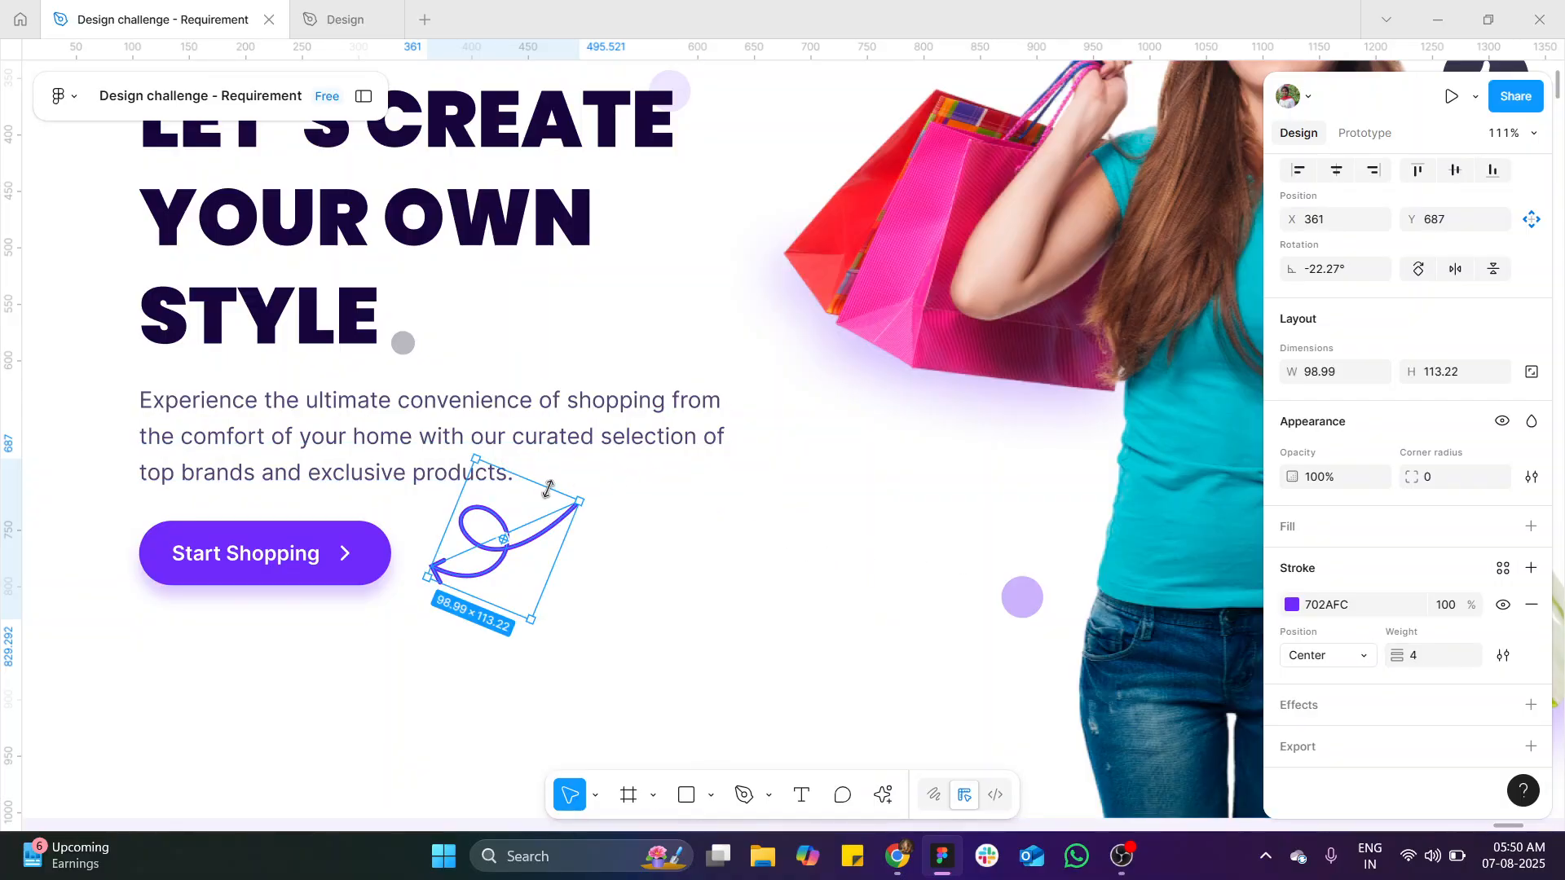
# Step: Delete the purple curved arrow that was set aside next to the website mockup
pyautogui.scroll(-5, 824, 440)
pyautogui.scroll(-1, 824, 440)
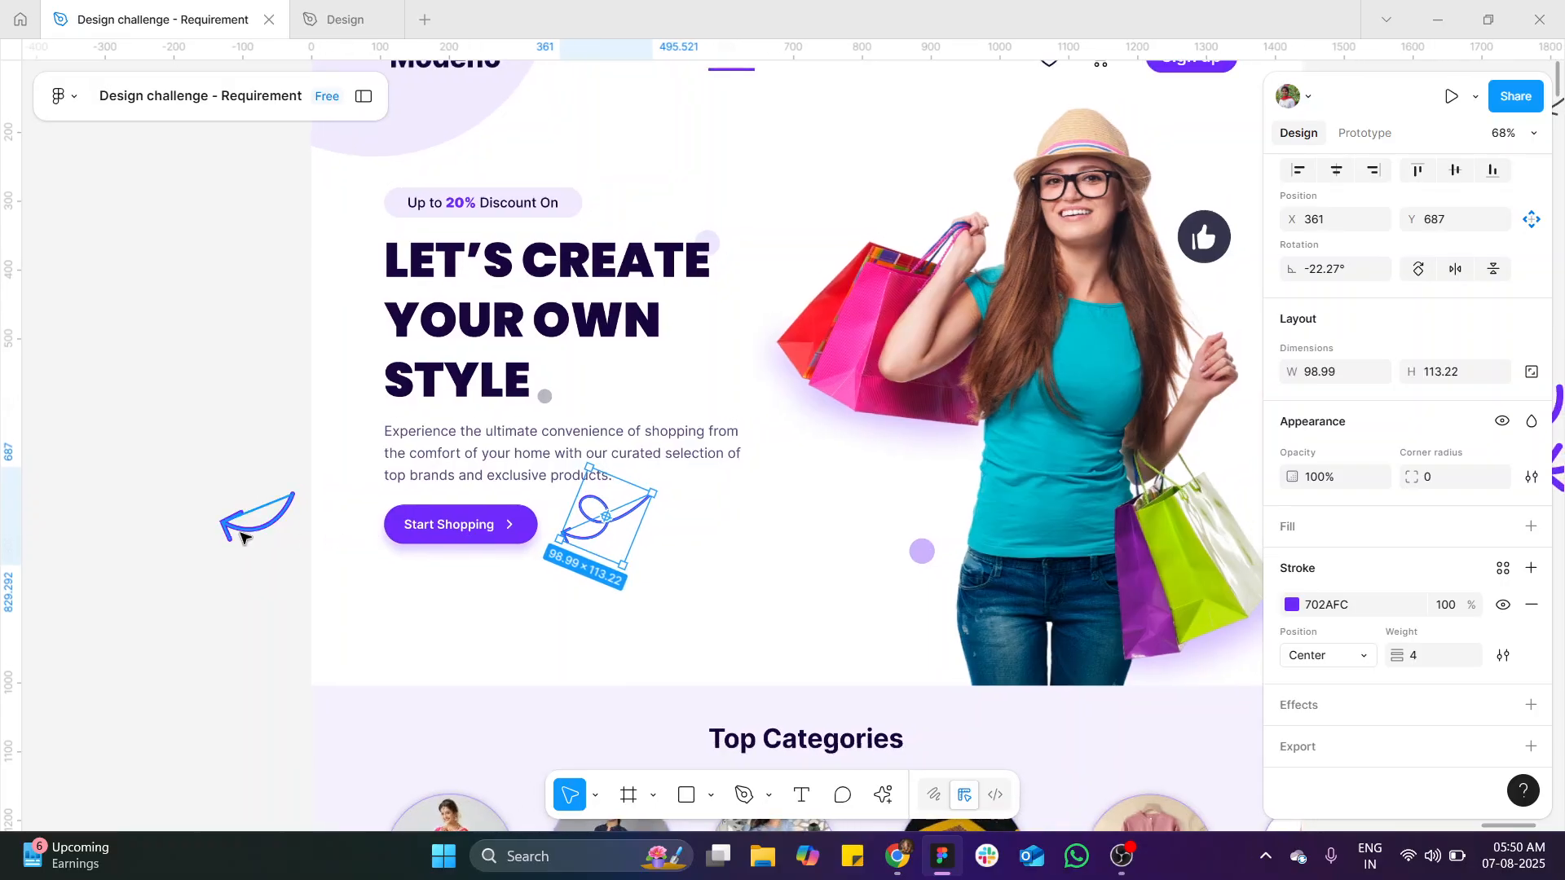
pyautogui.click(242, 538)
pyautogui.press('Delete')
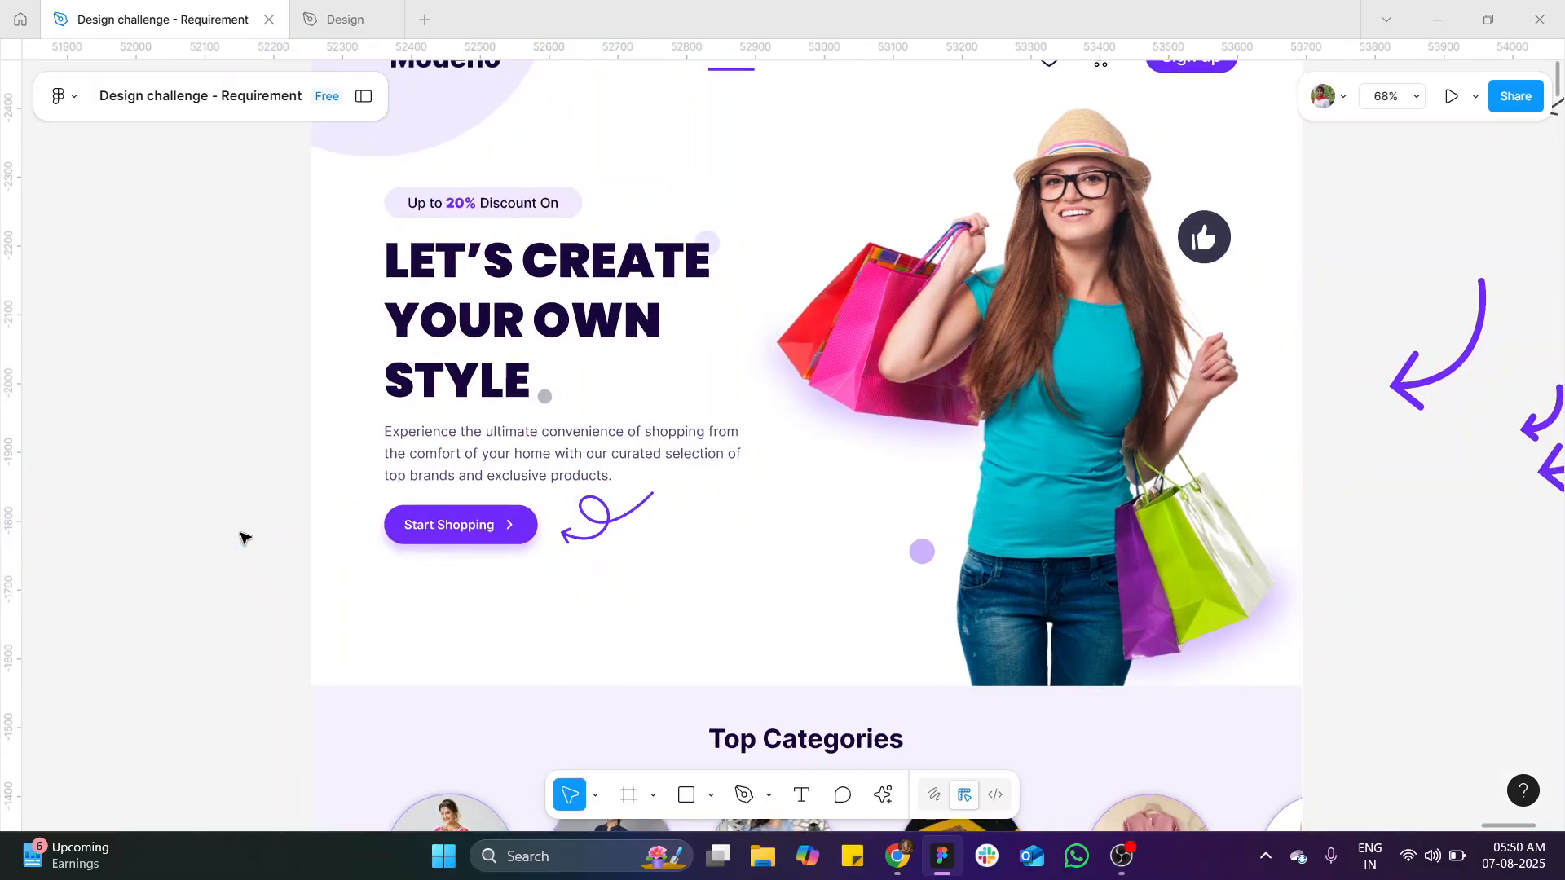
# Step: Delete all the leftover arrows on the canvas outside the website mockup
pyautogui.scroll(1, 575, 498)
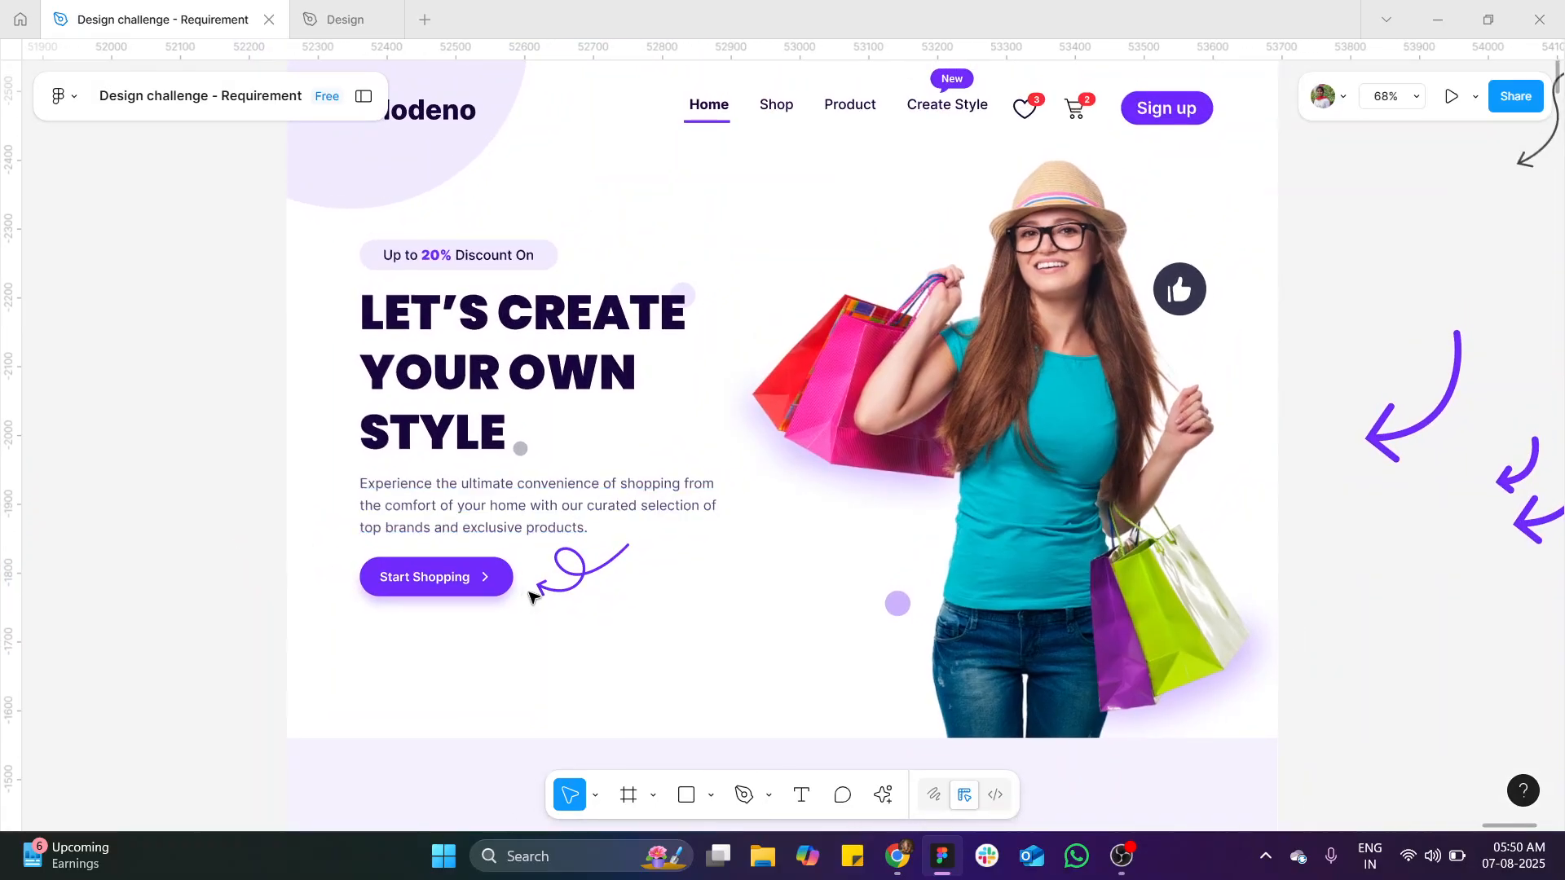
pyautogui.scroll(-4, 538, 469)
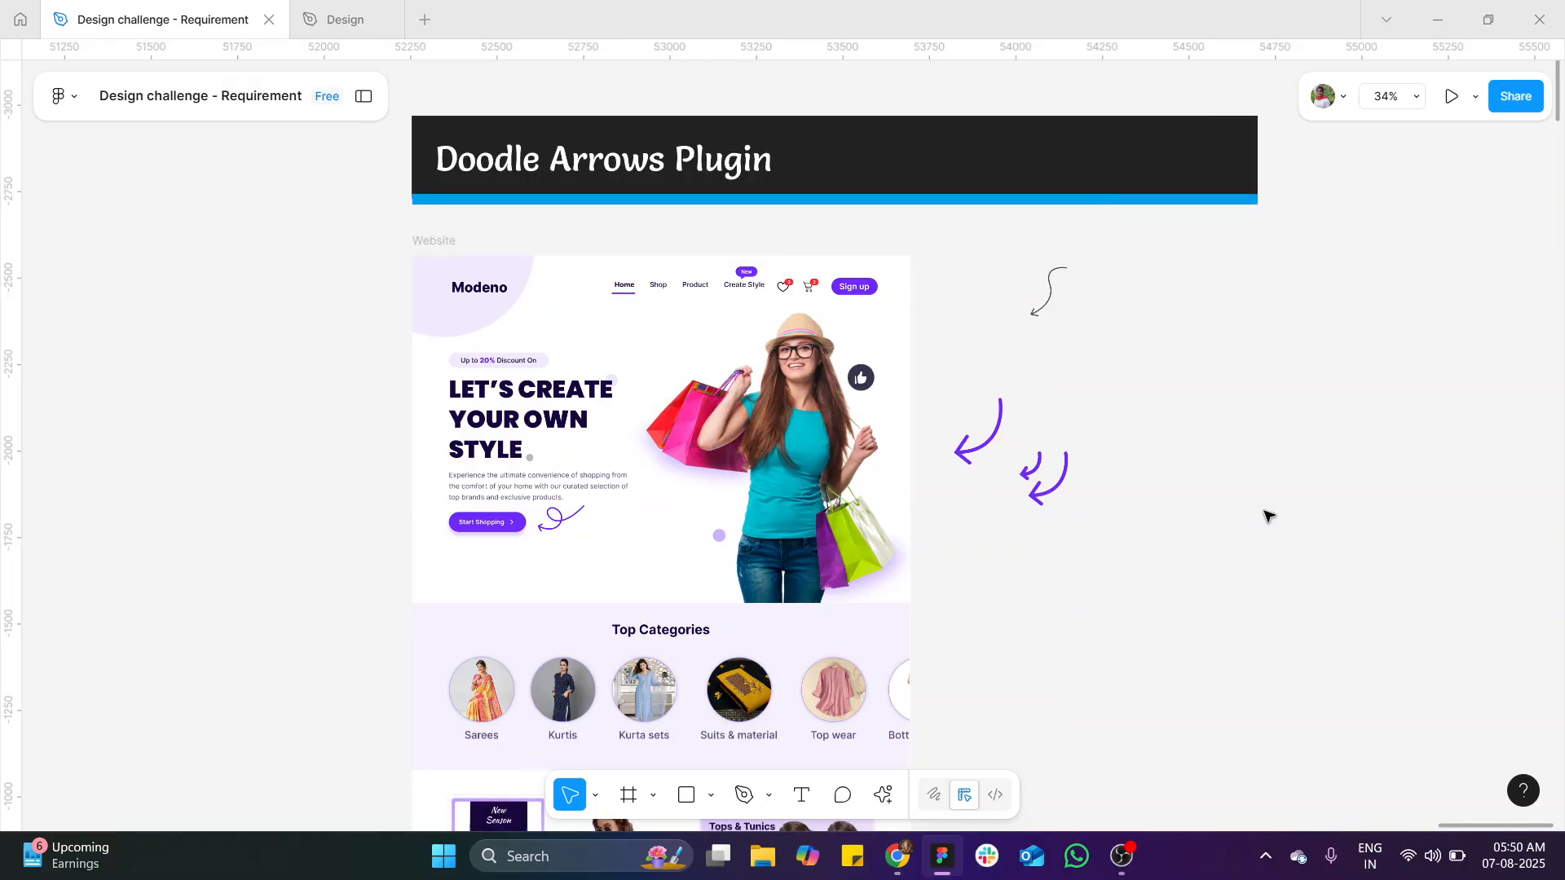
pyautogui.moveTo(1265, 514)
pyautogui.mouseDown()
pyautogui.moveTo(1041, 335)
pyautogui.moveTo(981, 258)
pyautogui.mouseUp()
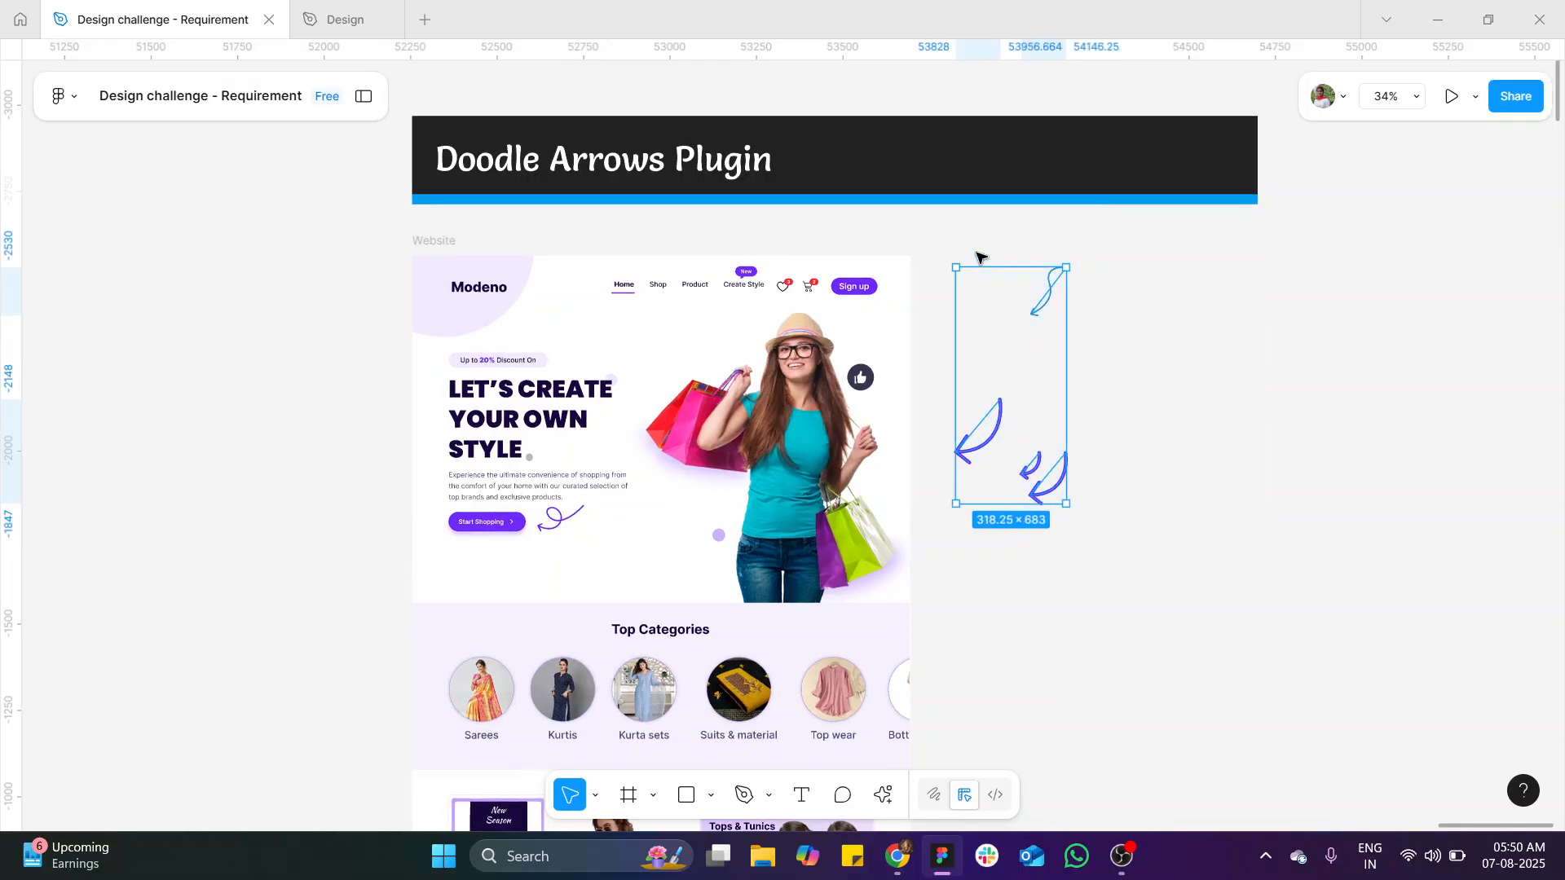
pyautogui.press('Delete')
# Step: Try to draw a curved arrow shaft freehand near the looped arrow with the Pencil tool, stroke 702AFC at weight 2
pyautogui.scroll(1, 334, 531)
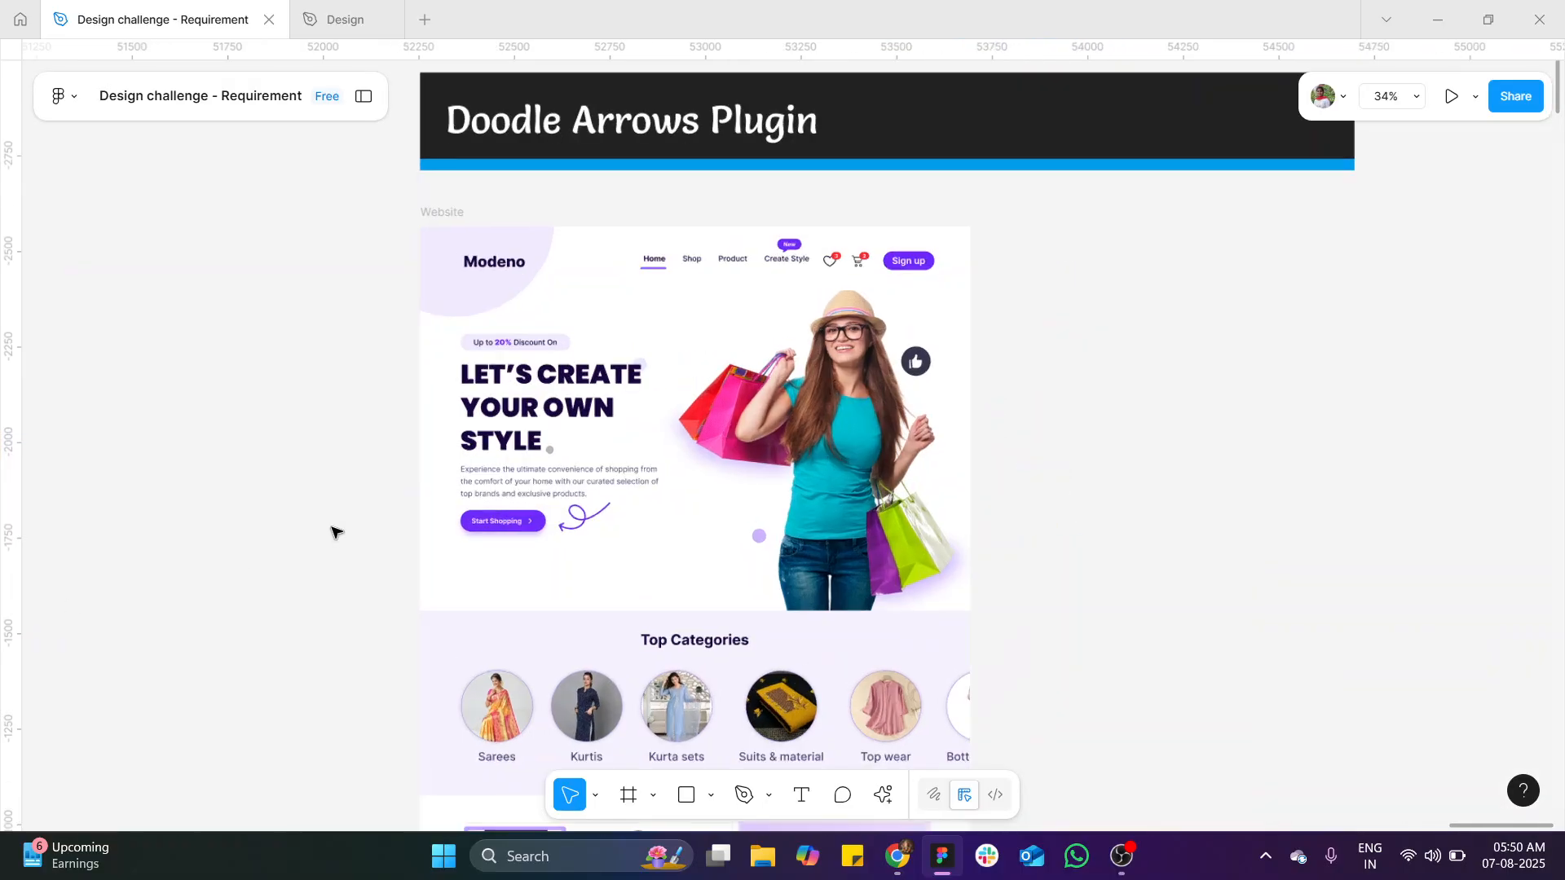
pyautogui.scroll(3, 334, 532)
pyautogui.hotkey('shift', 'p')
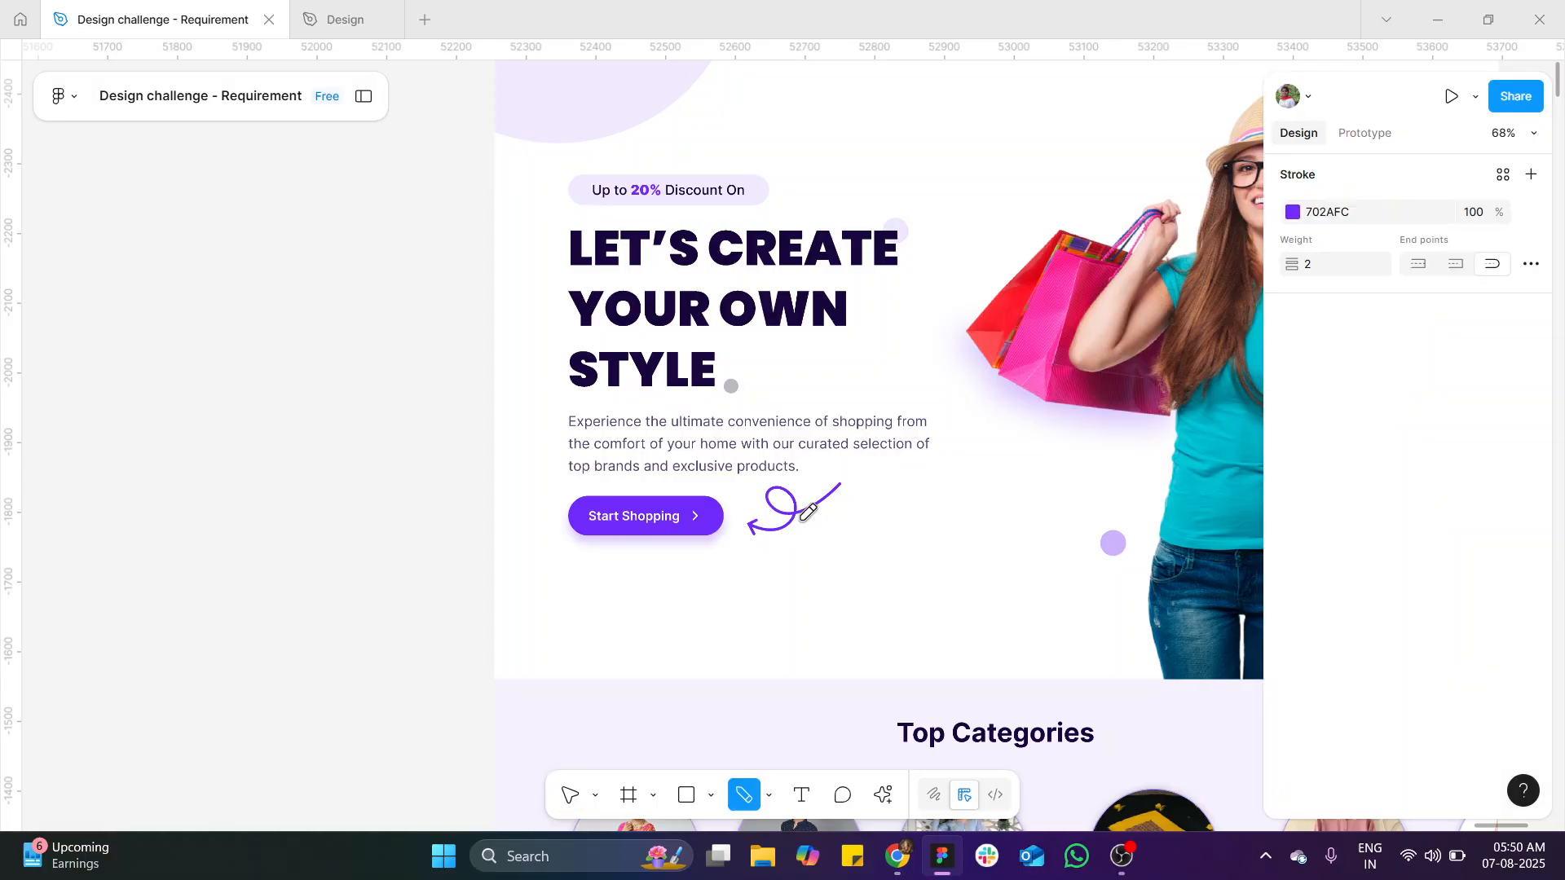
pyautogui.scroll(2, 888, 489)
pyautogui.moveTo(876, 487)
pyautogui.mouseDown()
pyautogui.moveTo(859, 549)
pyautogui.moveTo(802, 556)
pyautogui.mouseUp()
pyautogui.scroll(3, 803, 556)
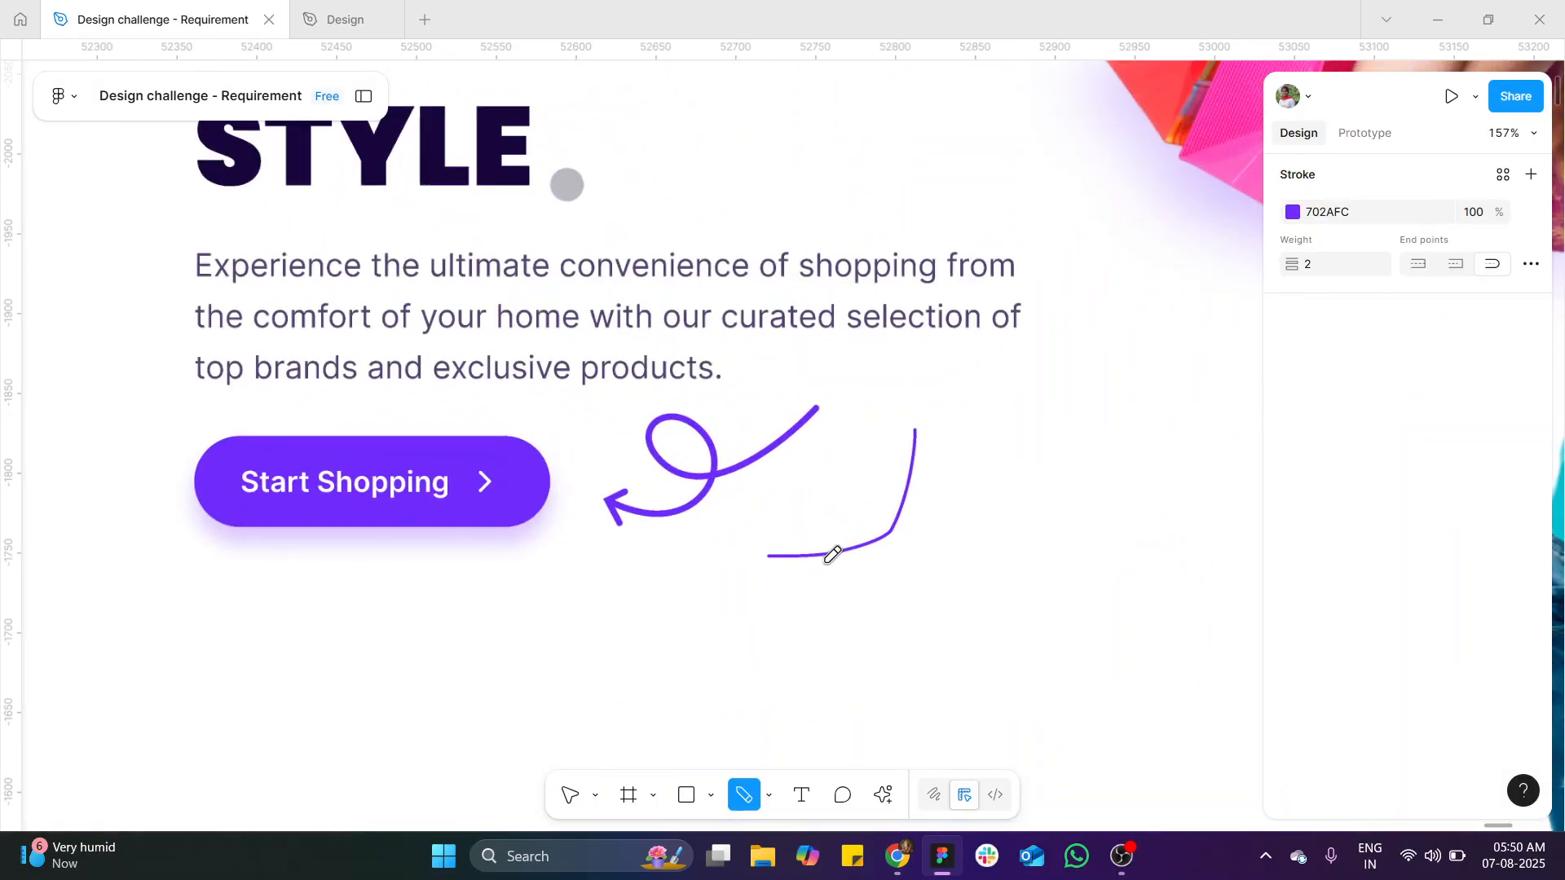
pyautogui.hotkey('ctrl', 'z')
pyautogui.scroll(3, 733, 539)
pyautogui.moveTo(713, 542)
pyautogui.mouseDown()
pyautogui.moveTo(820, 524)
pyautogui.moveTo(914, 403)
pyautogui.mouseUp()
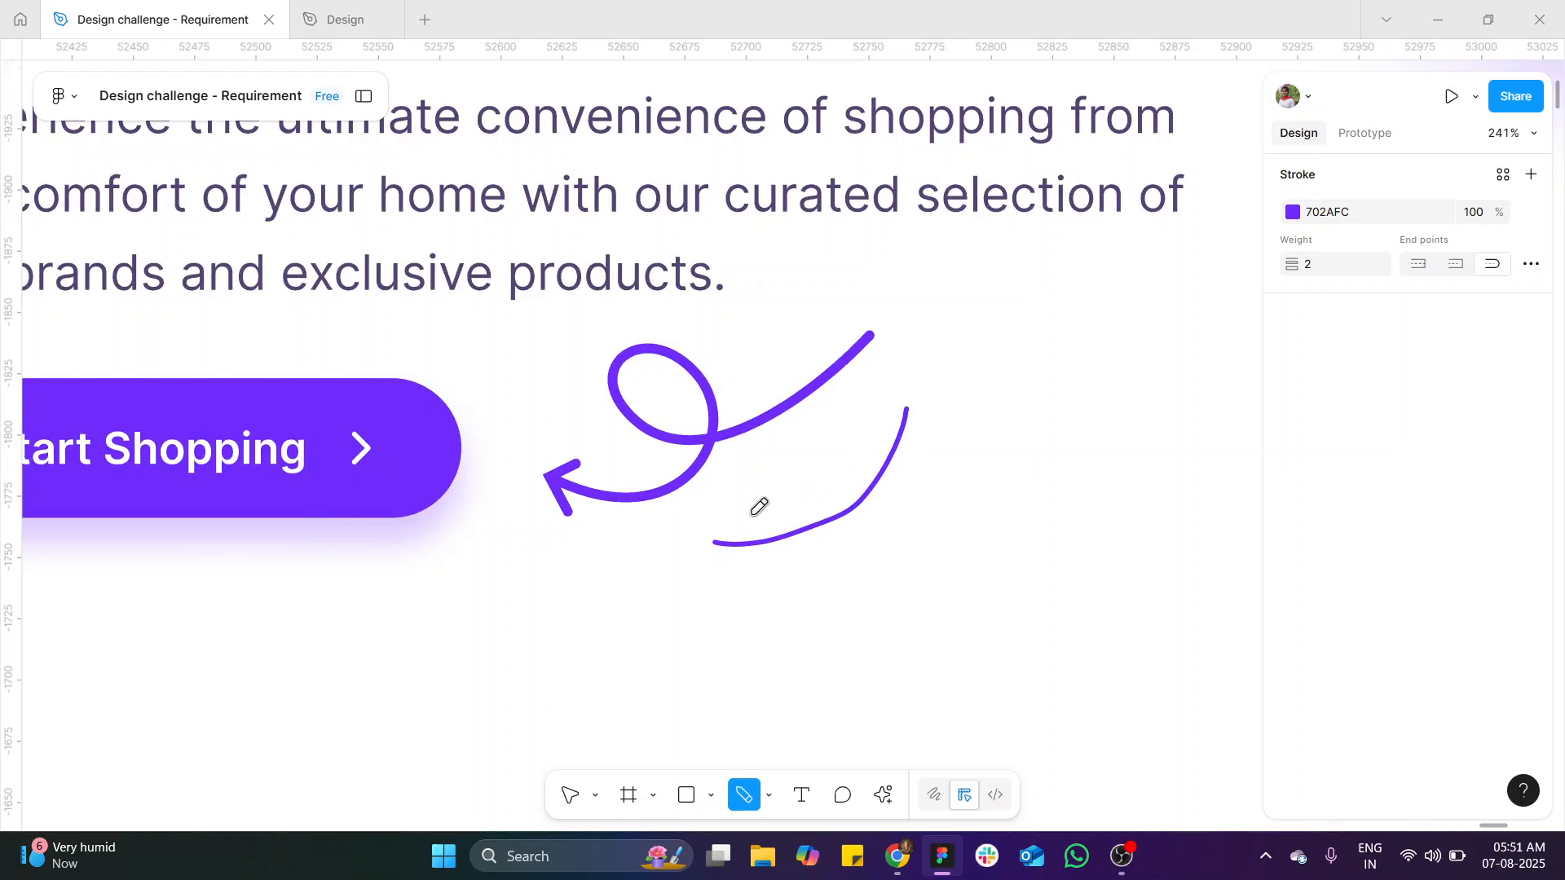
pyautogui.hotkey('ctrl', 'z')
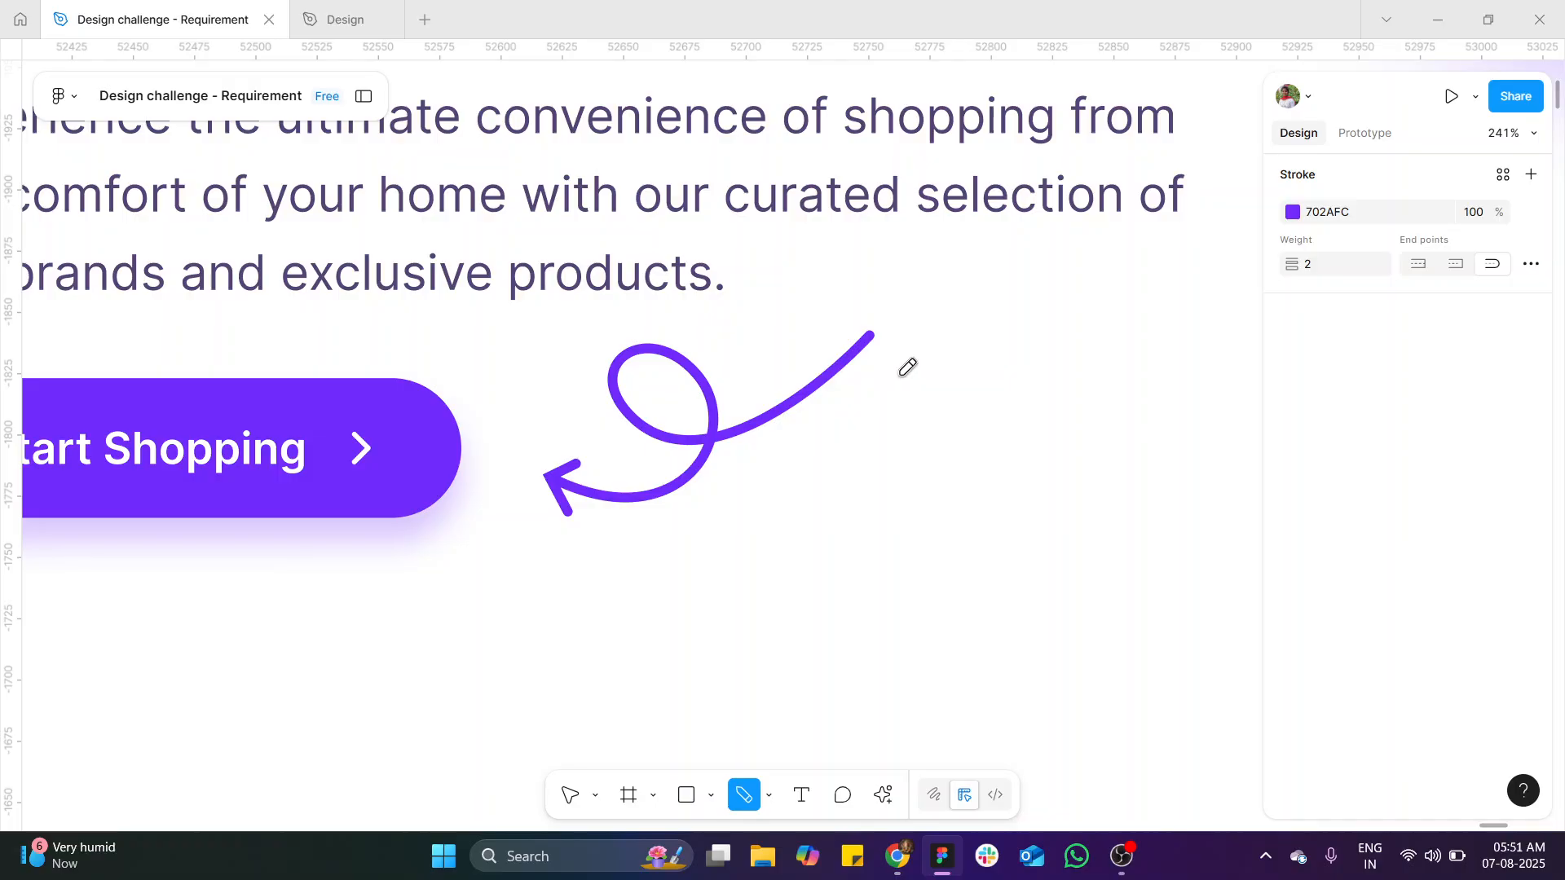
# Step: Try to draw a looped arrow shaft with the Pen tool beside the purple looped arrow, using curved anchor points
pyautogui.press('p')
pyautogui.click(926, 362)
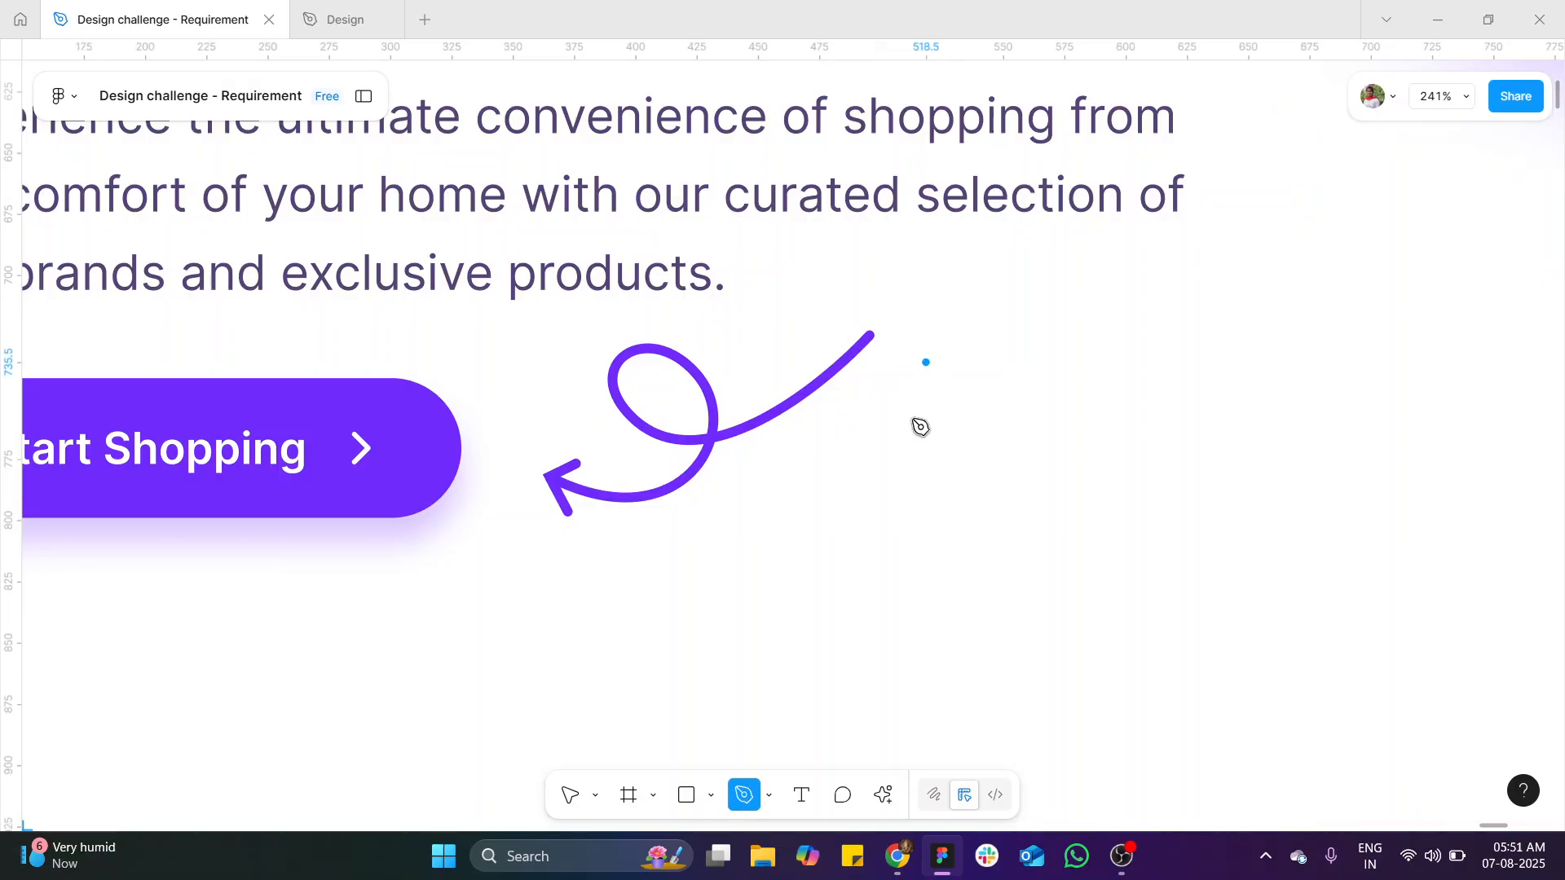
pyautogui.click(880, 506)
pyautogui.moveTo(857, 519); pyautogui.dragTo(826, 534)
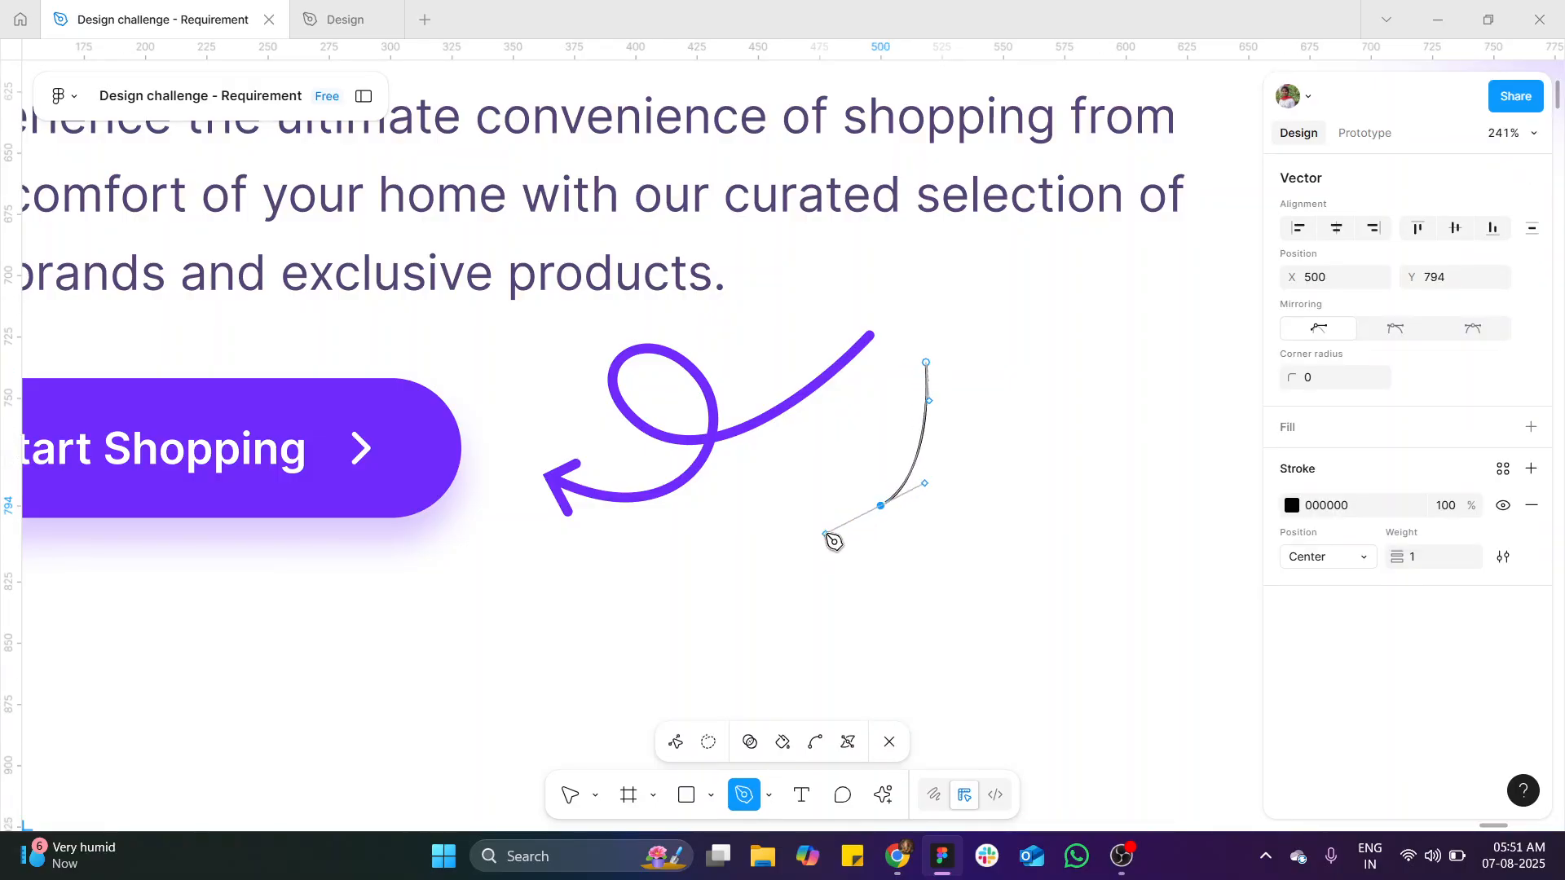
pyautogui.click(784, 454)
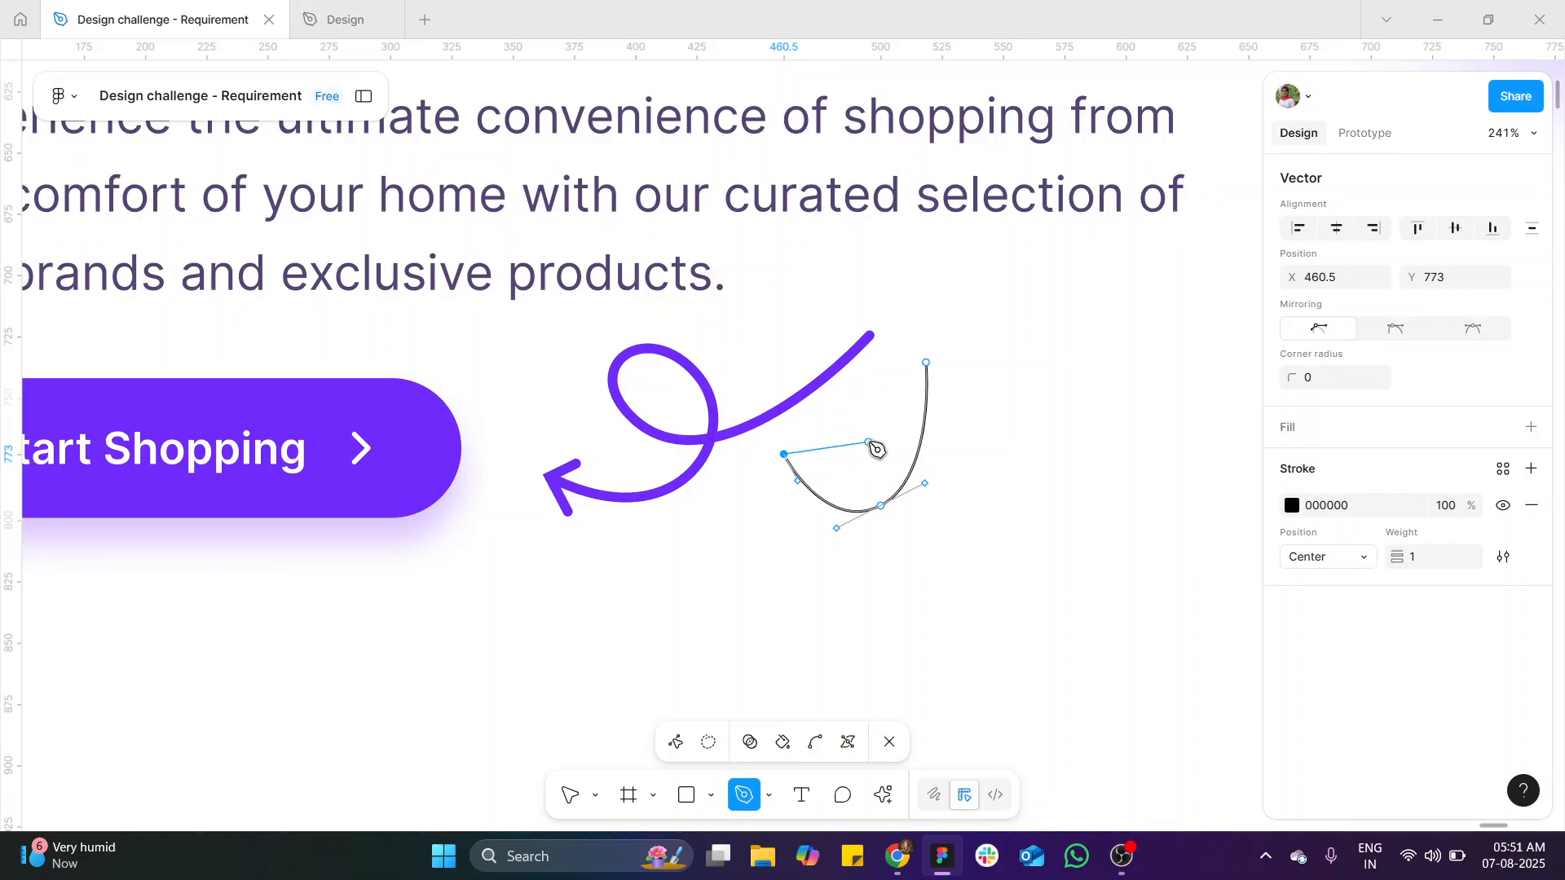
pyautogui.moveTo(869, 441); pyautogui.dragTo(894, 476)
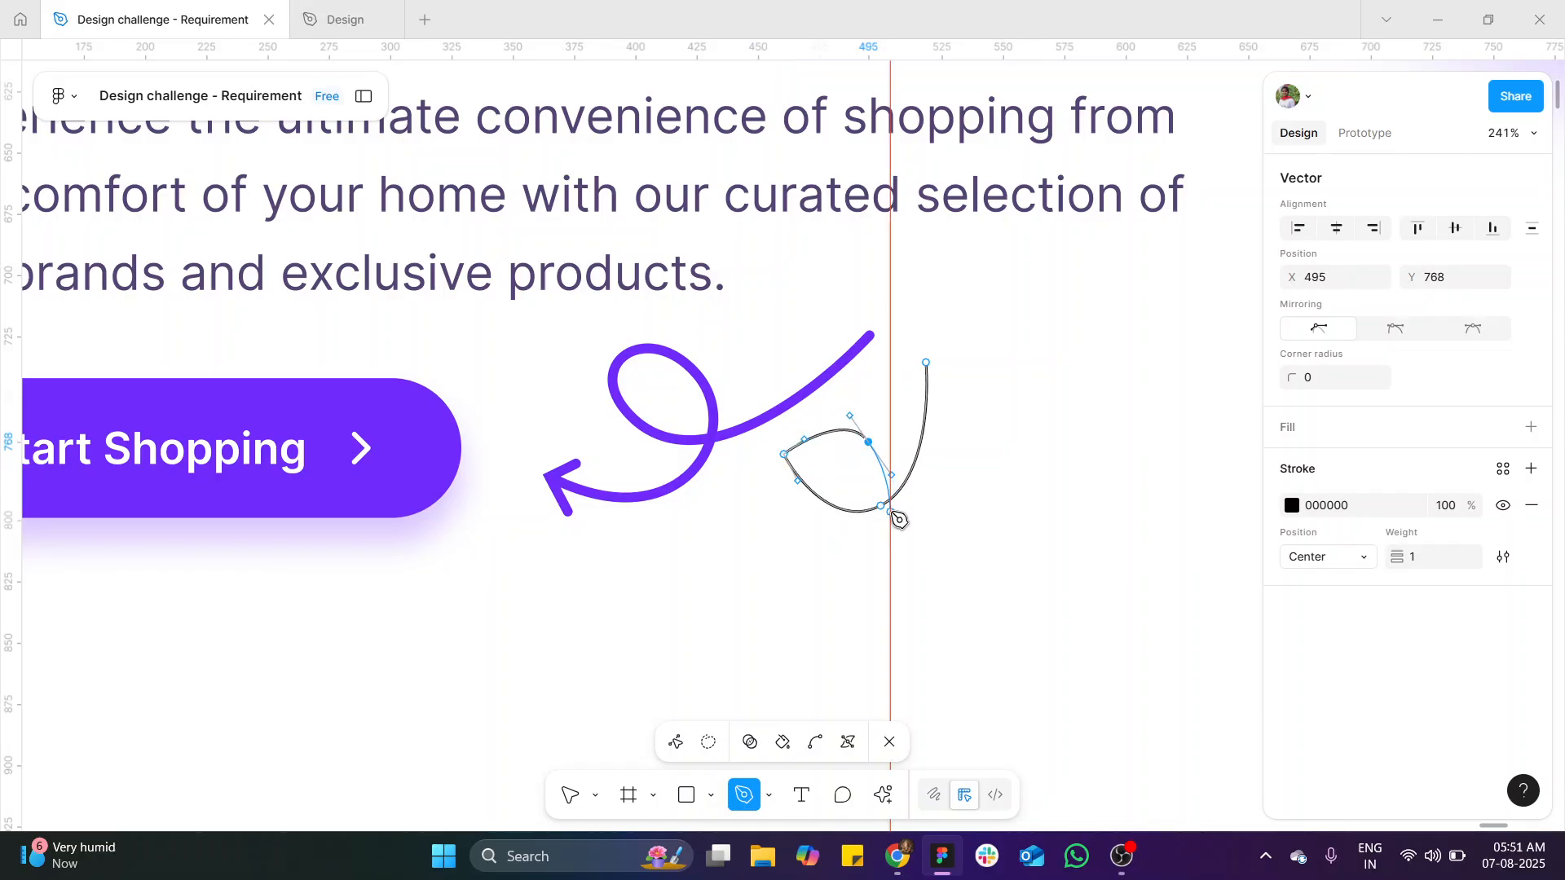
pyautogui.click(890, 511)
pyautogui.click(761, 595)
pyautogui.moveTo(747, 605); pyautogui.dragTo(695, 568)
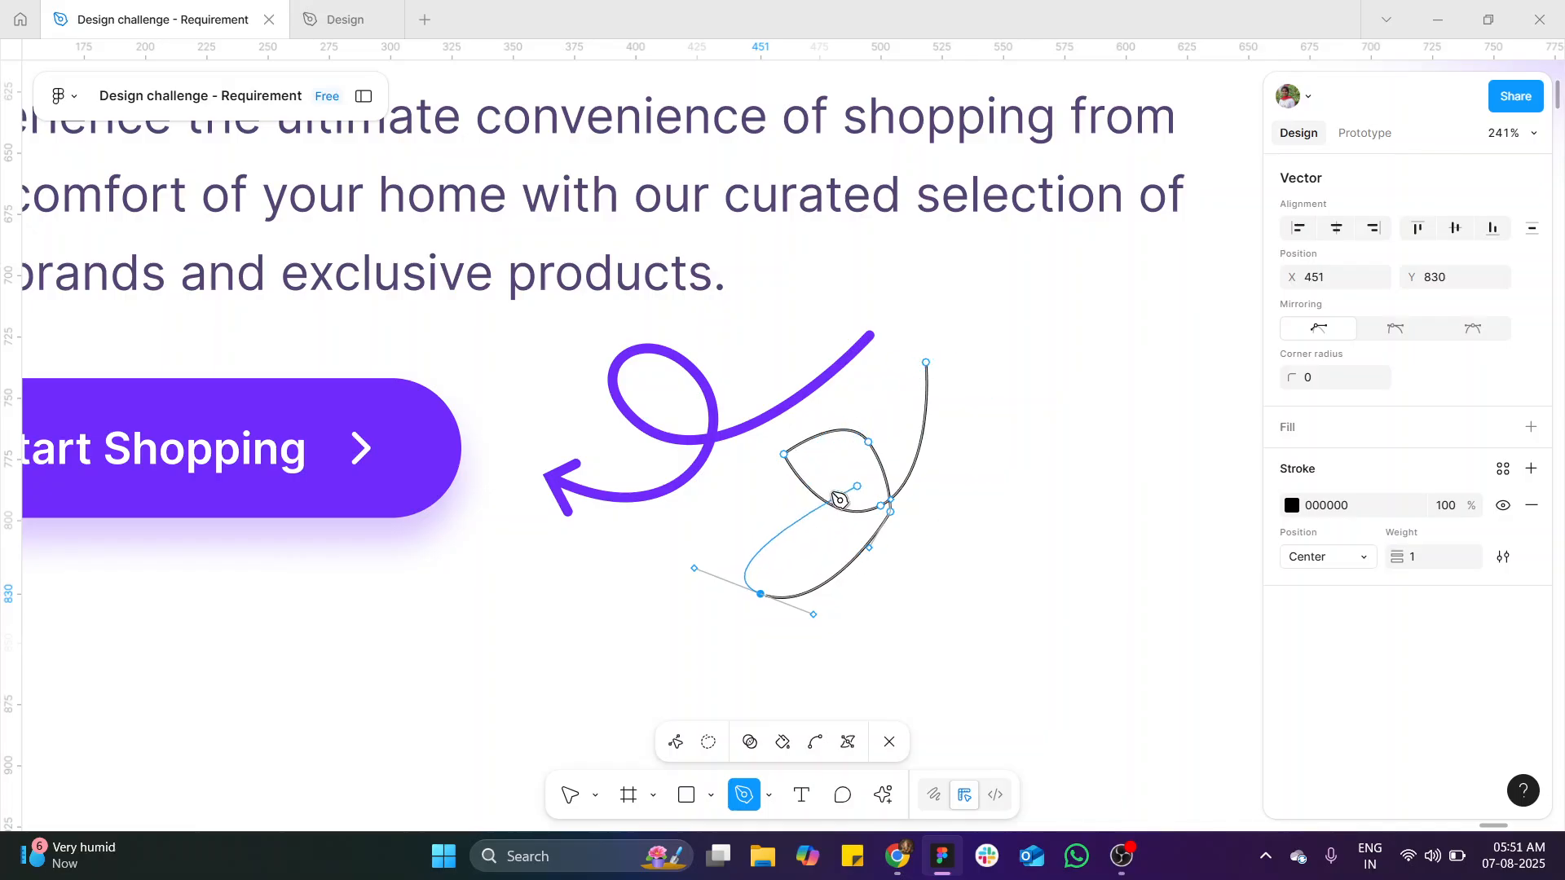
# Step: Undo the hand-drawn Pen path segment by segment and leave vector editing
pyautogui.hotkey('ctrl', 'z')
pyautogui.hotkey('ctrl', 'z')
pyautogui.hotkey('ctrl', 'z')
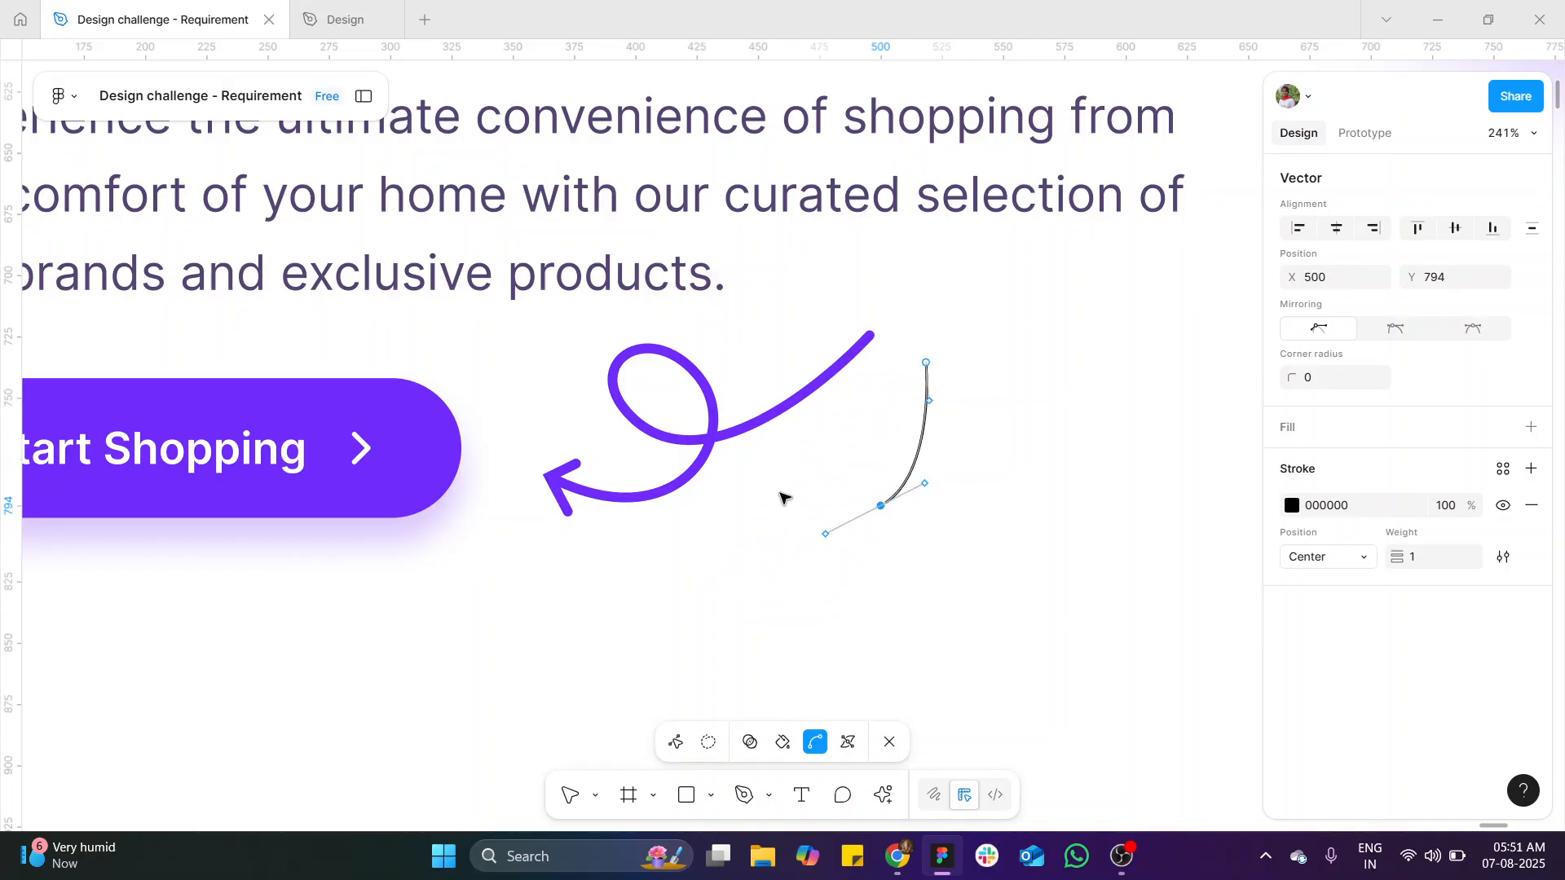
pyautogui.hotkey('ctrl', 'z')
pyautogui.hotkey('ctrl', 'z')
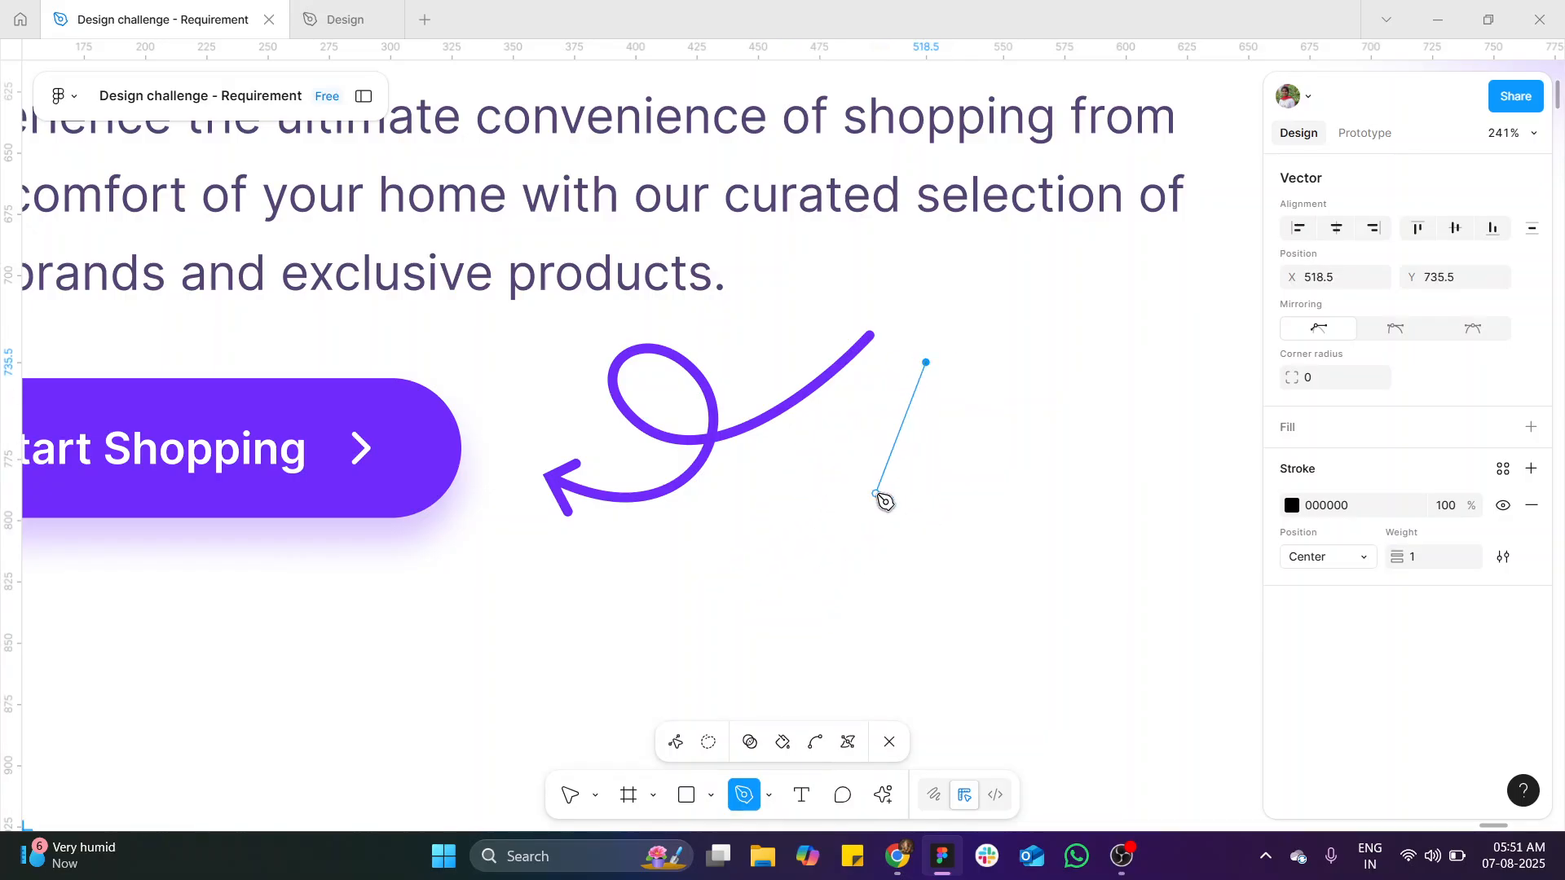
pyautogui.press('Escape')
pyautogui.scroll(-8, 751, 465)
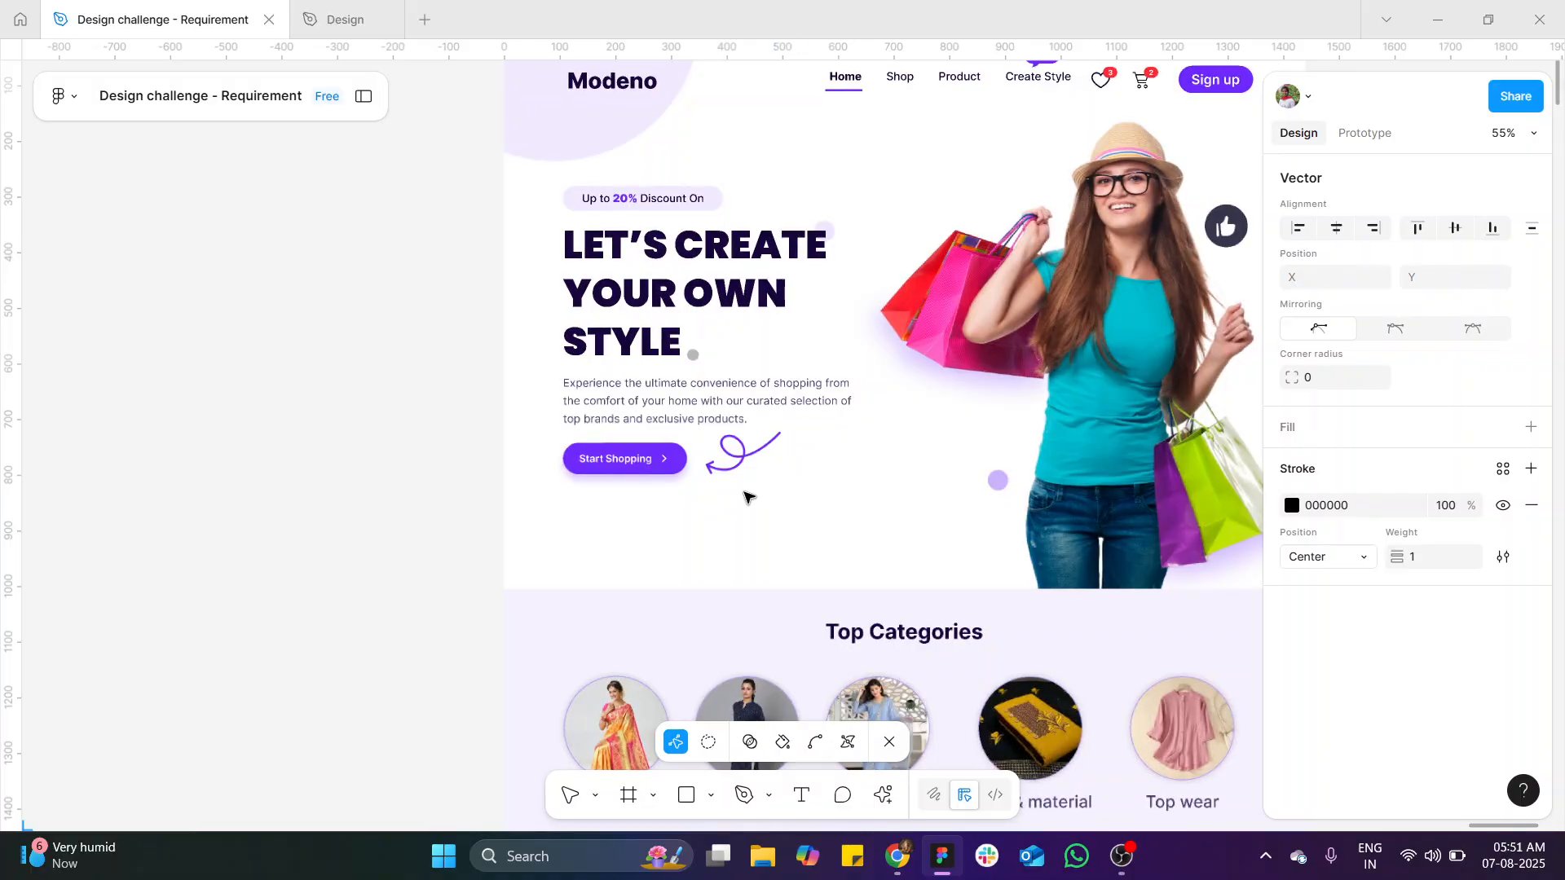
pyautogui.click(406, 485)
pyautogui.scroll(-5, 464, 459)
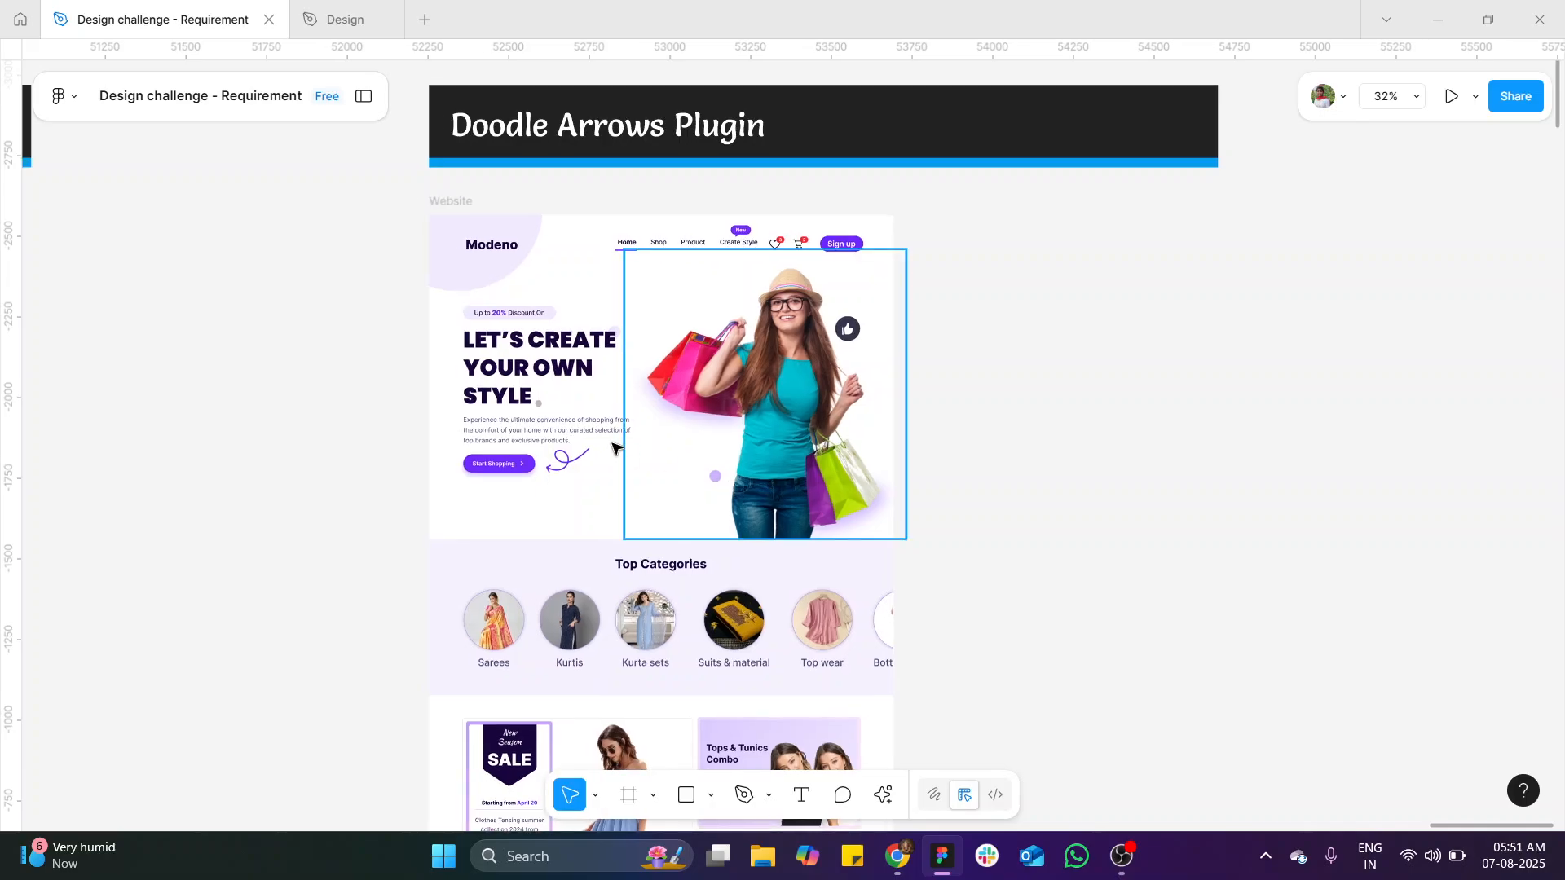
pyautogui.scroll(3, 549, 421)
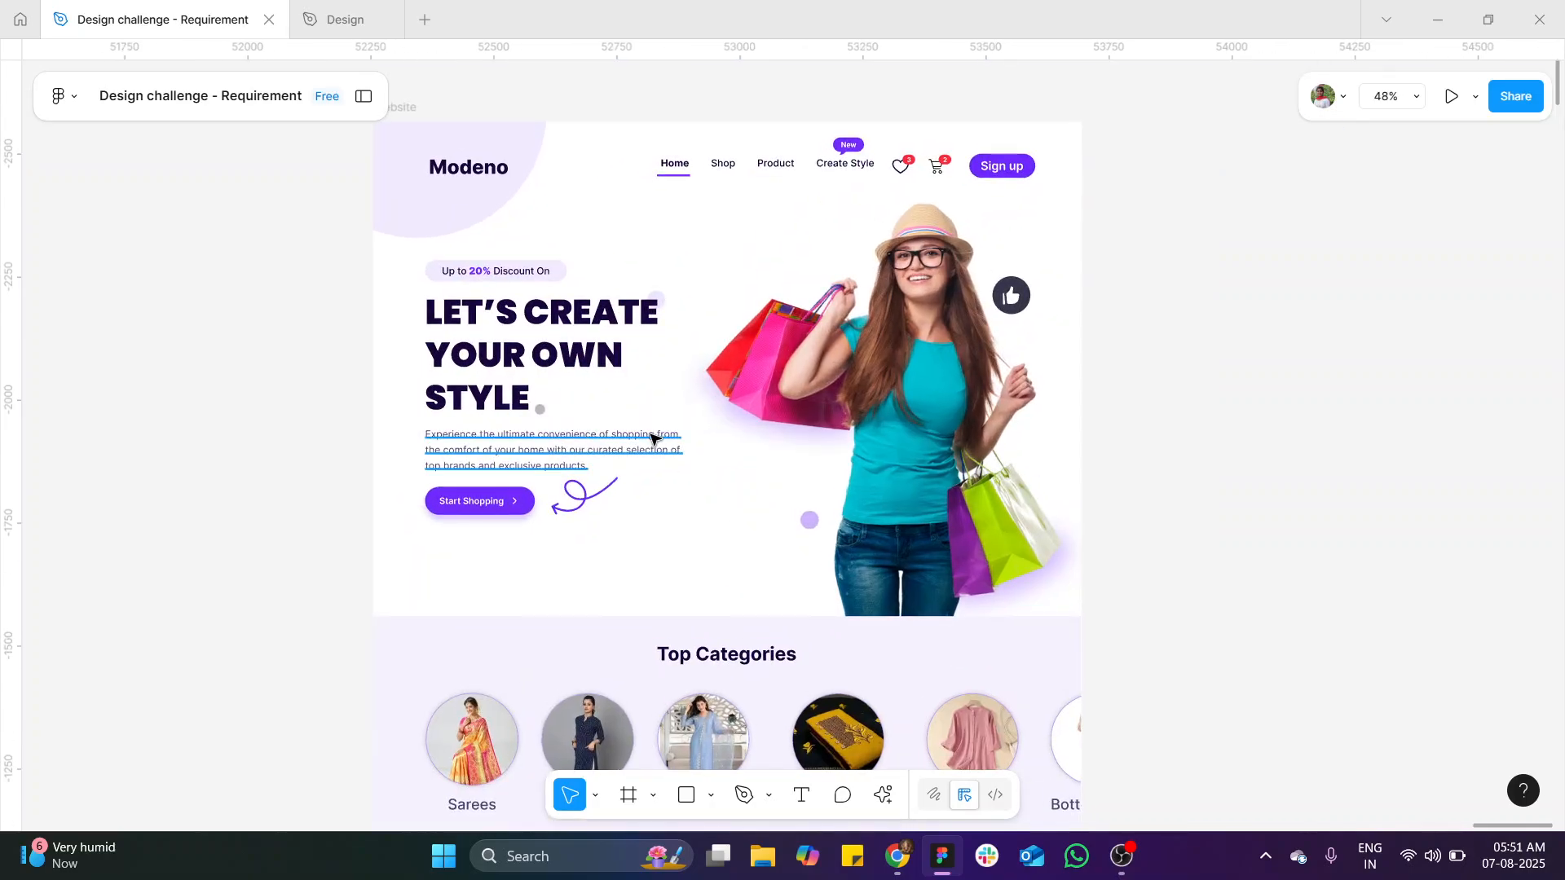
pyautogui.hscroll(-2, 510, 489)
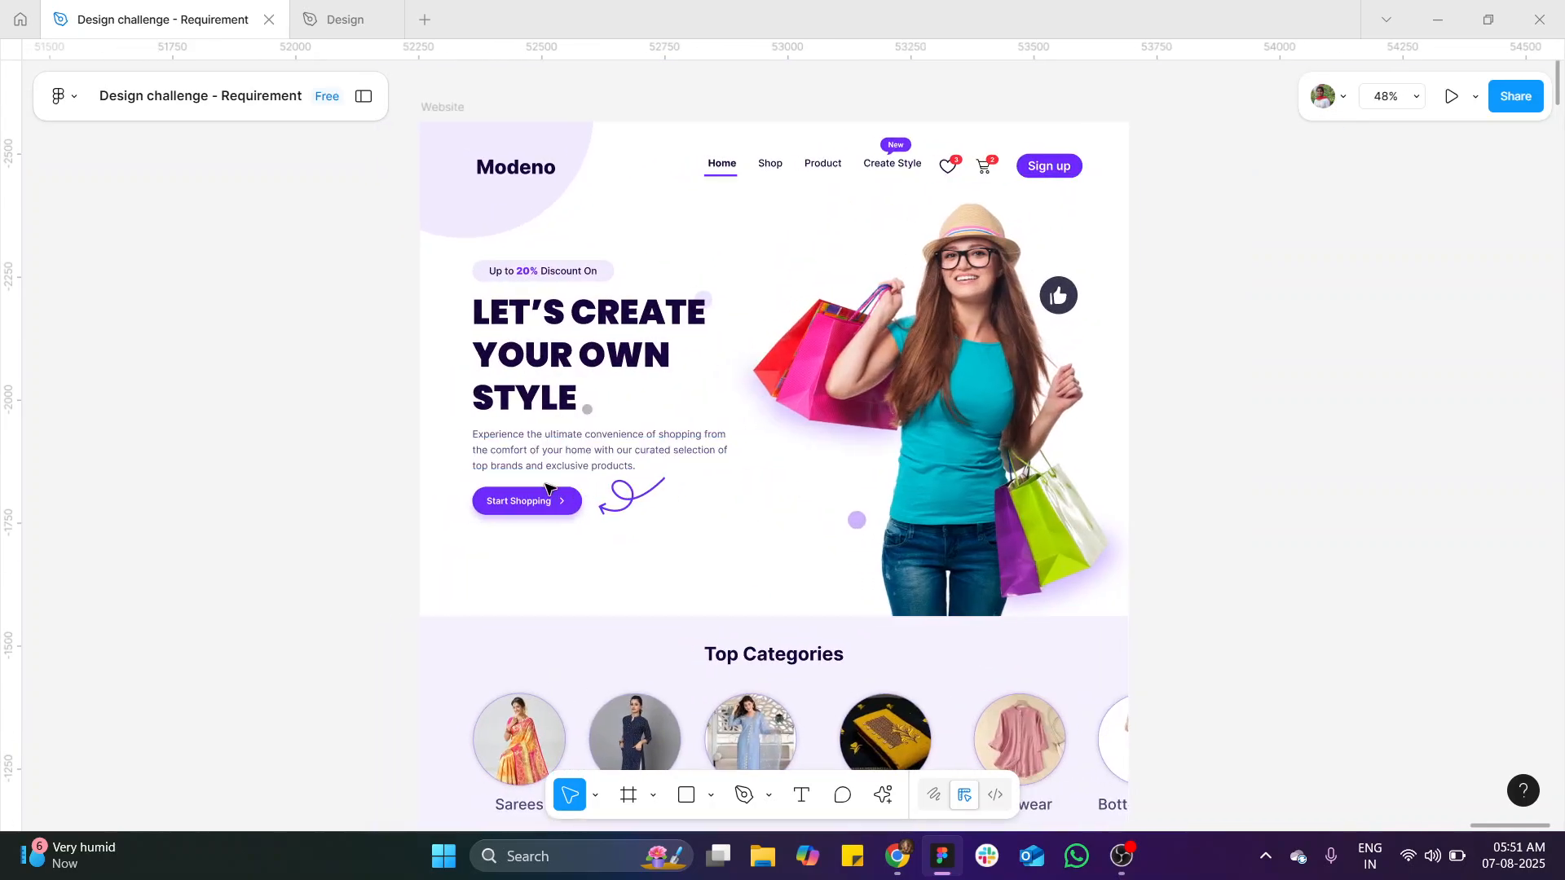
pyautogui.scroll(3, 1240, 409)
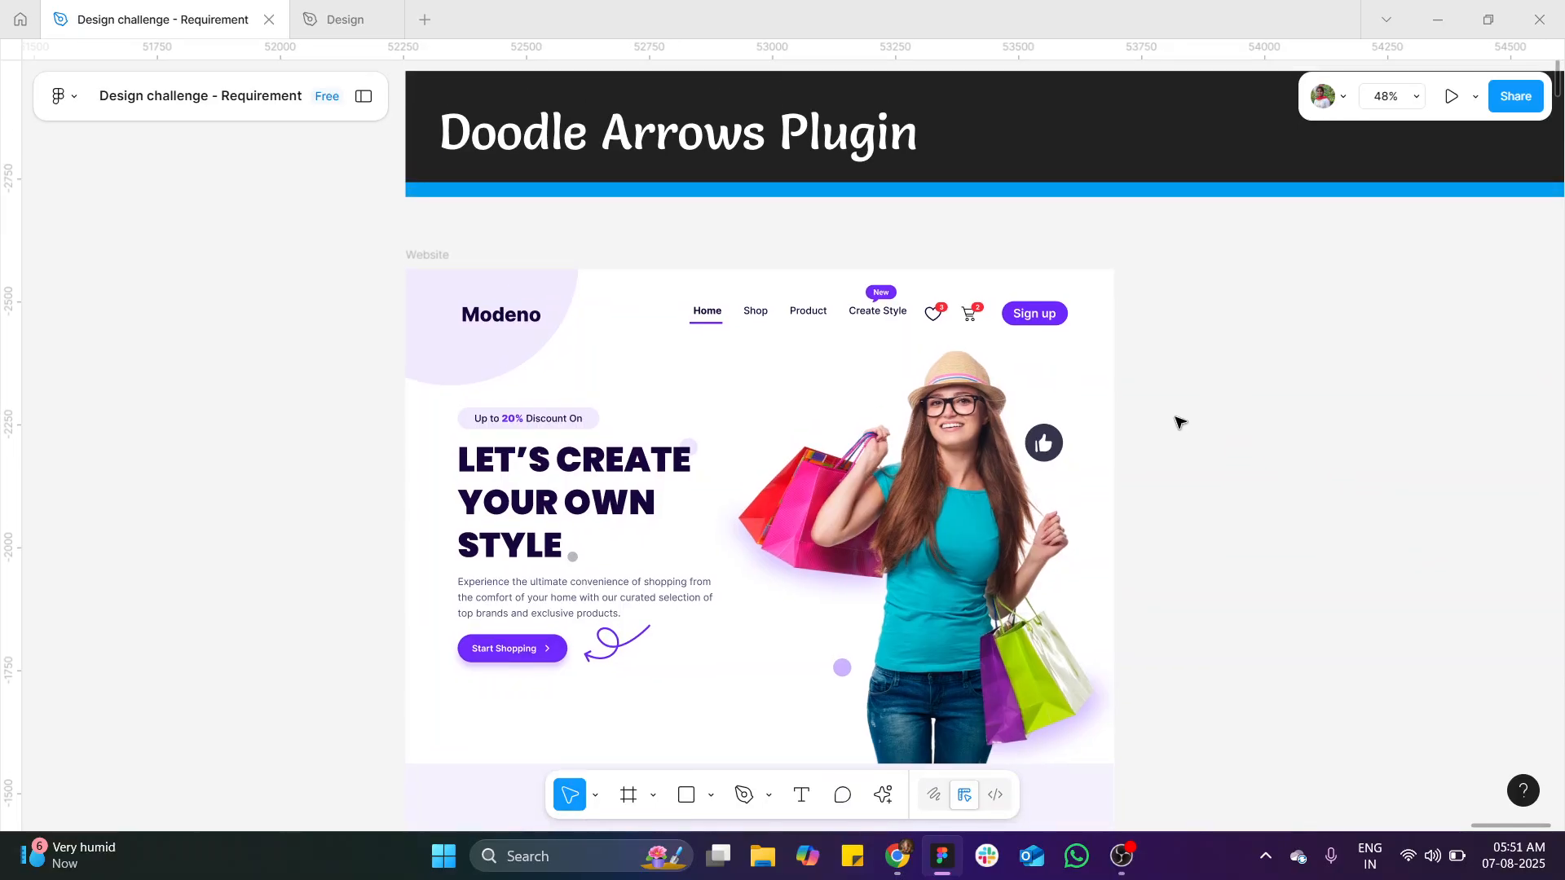
pyautogui.scroll(-2, 990, 452)
pyautogui.scroll(1, 990, 452)
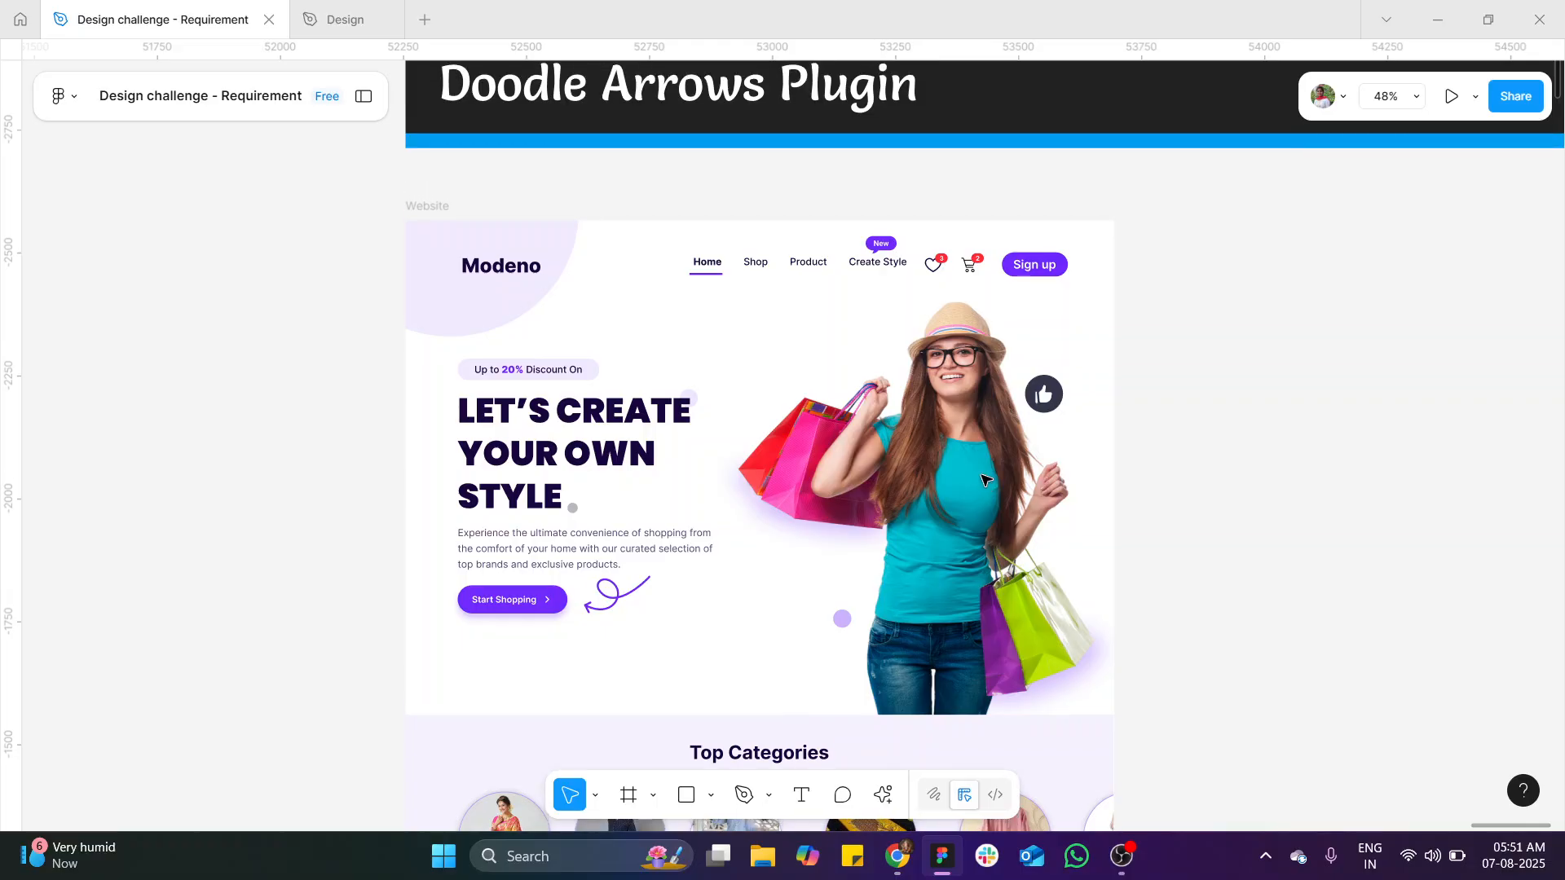